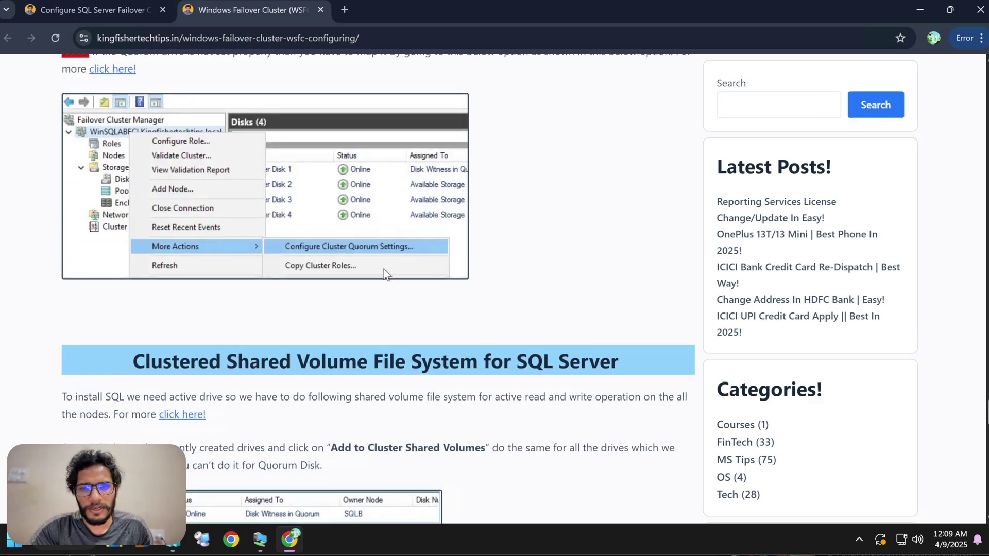
Step: Review the failover cluster article's final creation steps, the quorum settings note and the Clustered Shared Volume section for SQL Server
scroll(391, 263, "up", 5)
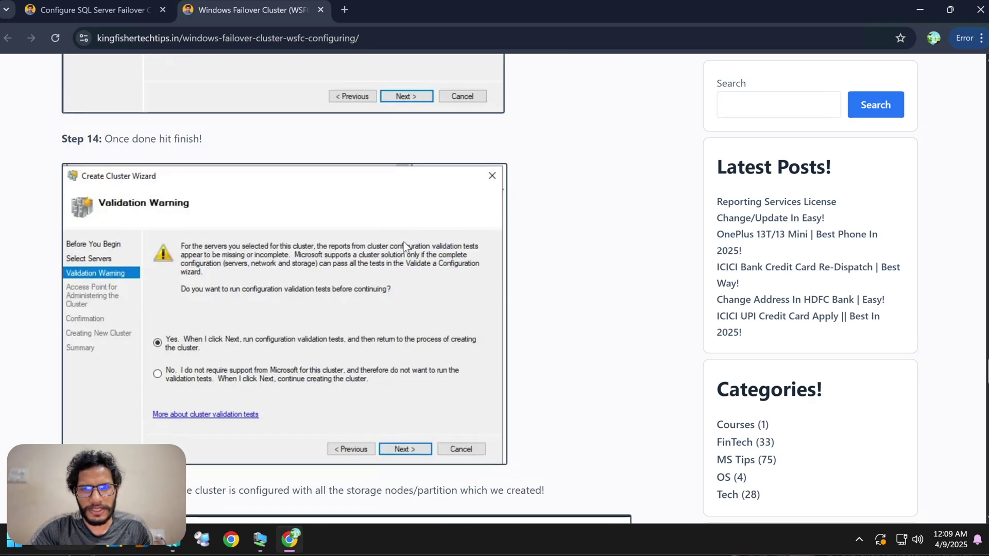
scroll(415, 236, "down", 2)
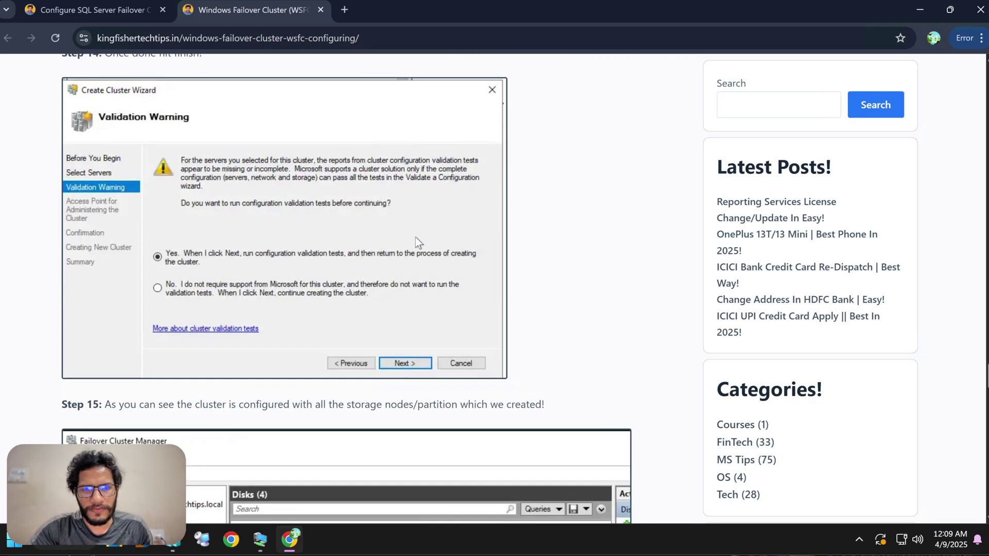
scroll(417, 240, "down", 3)
scroll(430, 239, "down", 5)
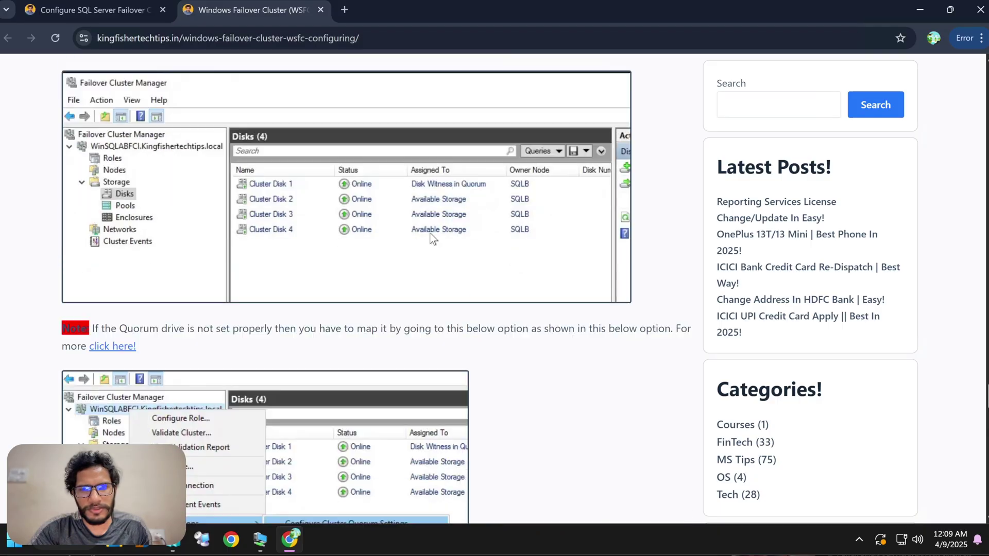
scroll(393, 242, "down", 2)
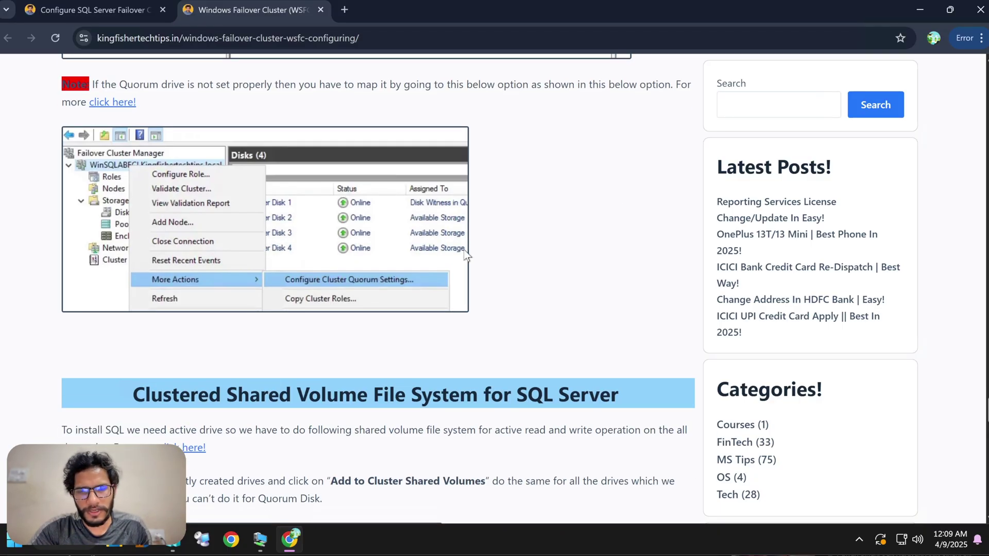
scroll(465, 252, "down", 2)
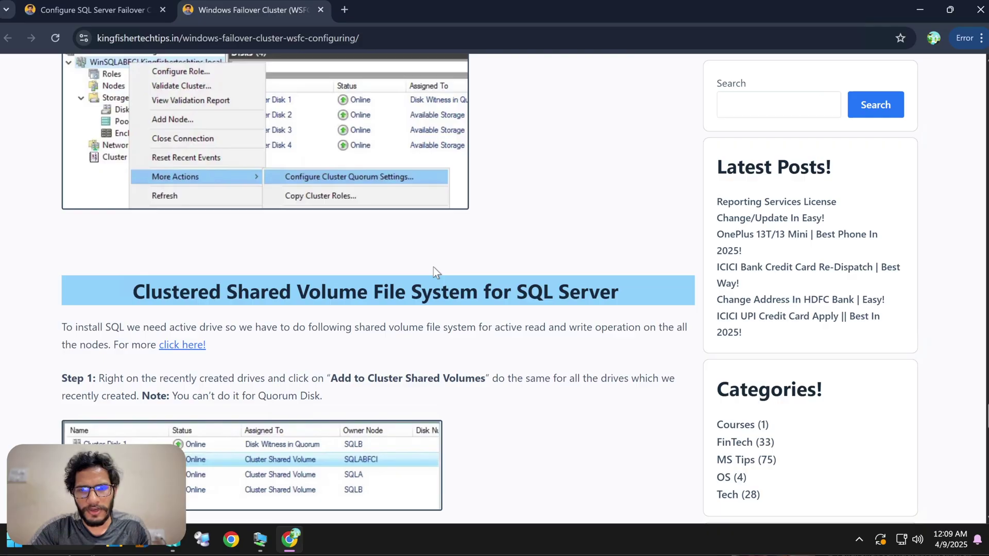
scroll(434, 267, "down", 1)
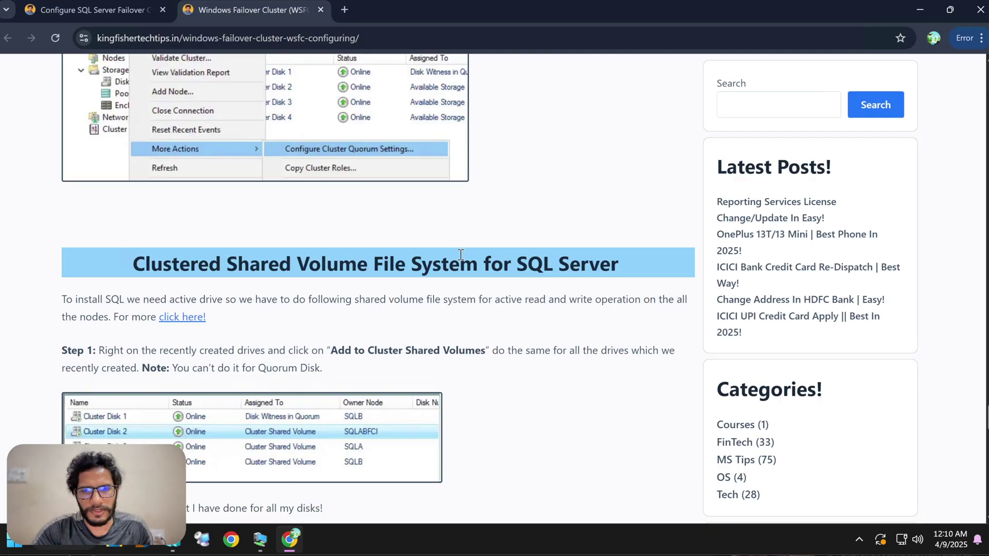
scroll(461, 258, "up", 1)
scroll(412, 242, "up", 5)
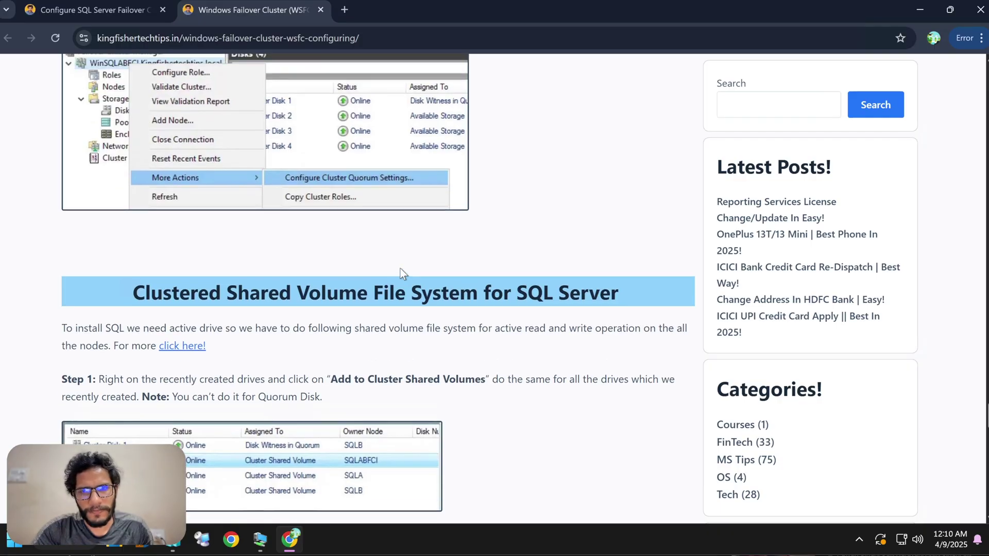
scroll(368, 206, "down", 15)
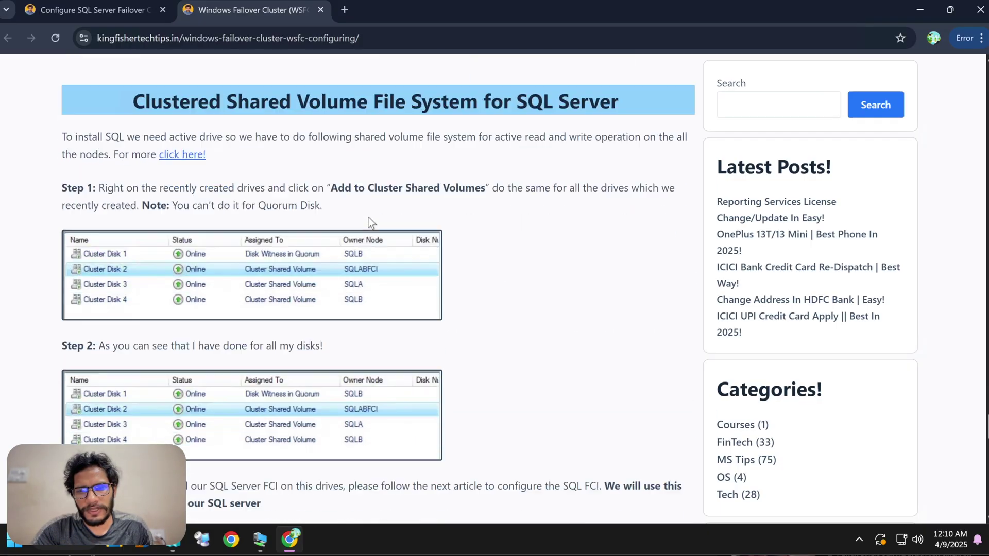
Step: Open the SQL Server Service Account & Security Policy Update article and read its account creation and Administrators group steps
left_click(283, 236)
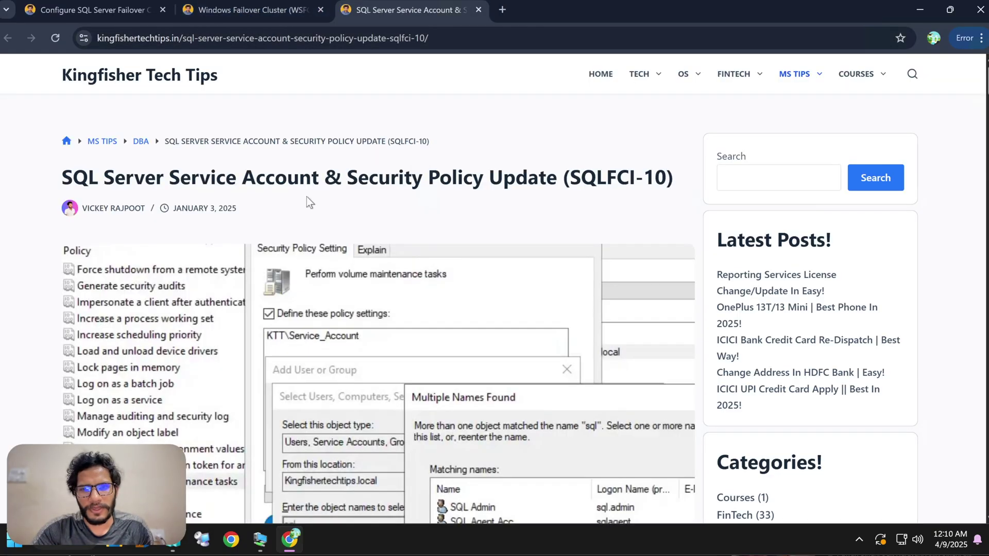
scroll(307, 198, "down", 7)
scroll(306, 196, "down", 11)
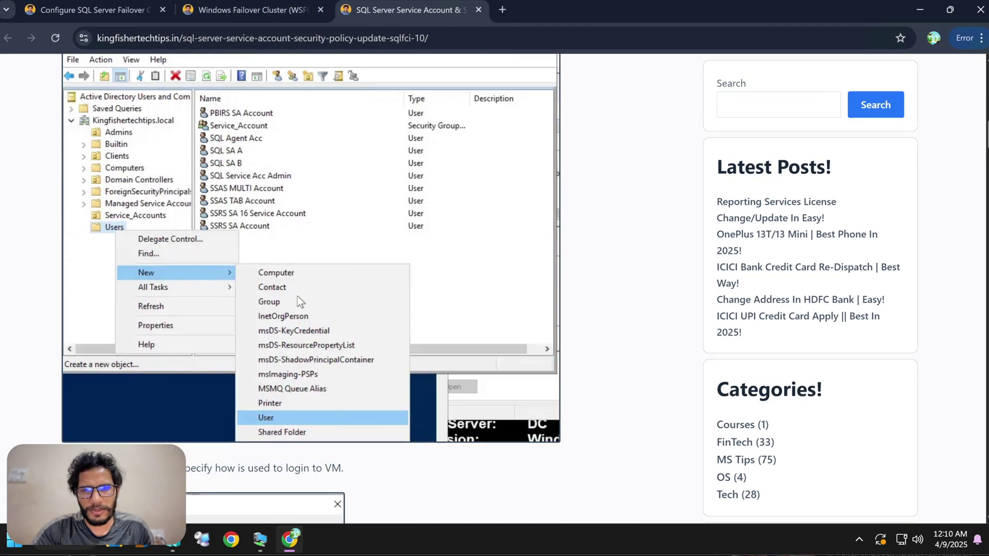
scroll(298, 295, "down", 18)
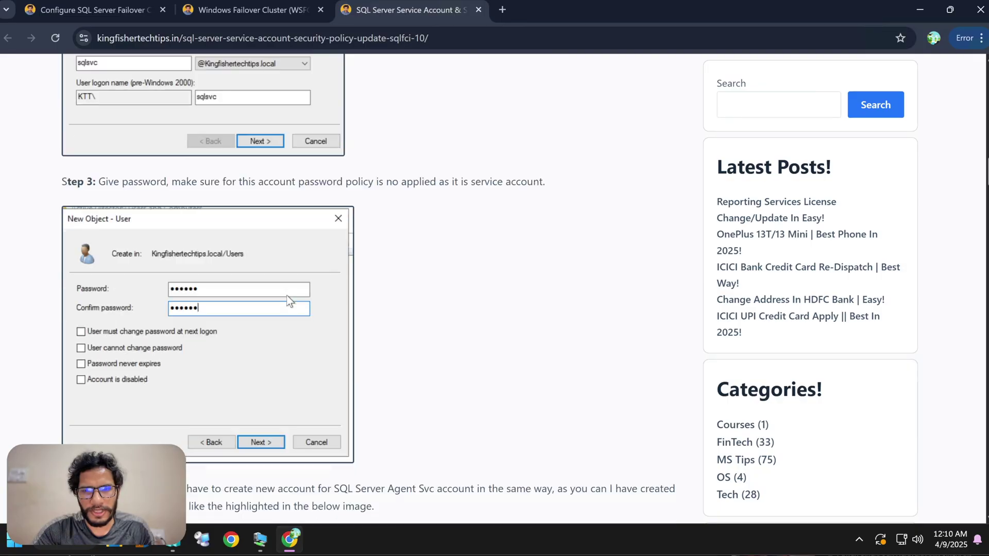
scroll(286, 297, "down", 8)
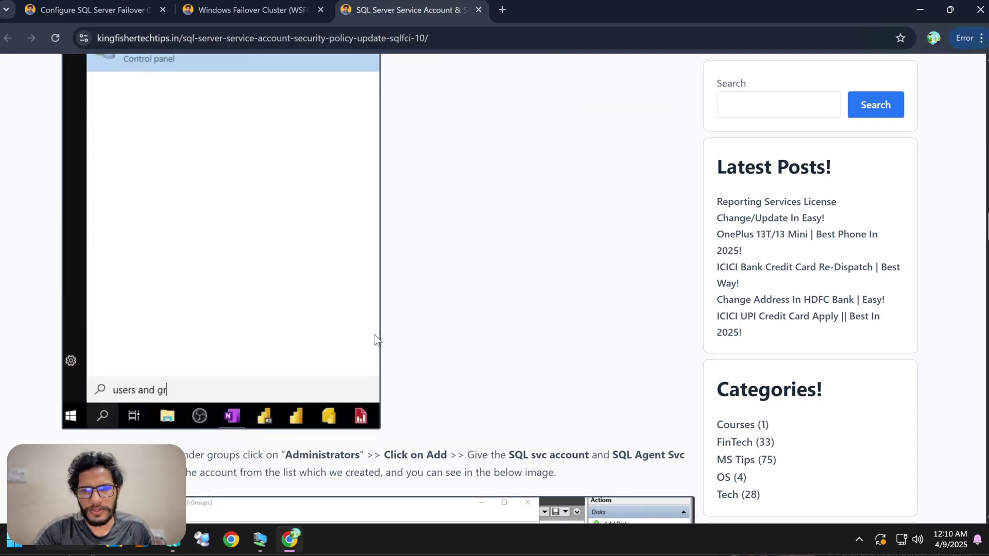
scroll(304, 323, "down", 2)
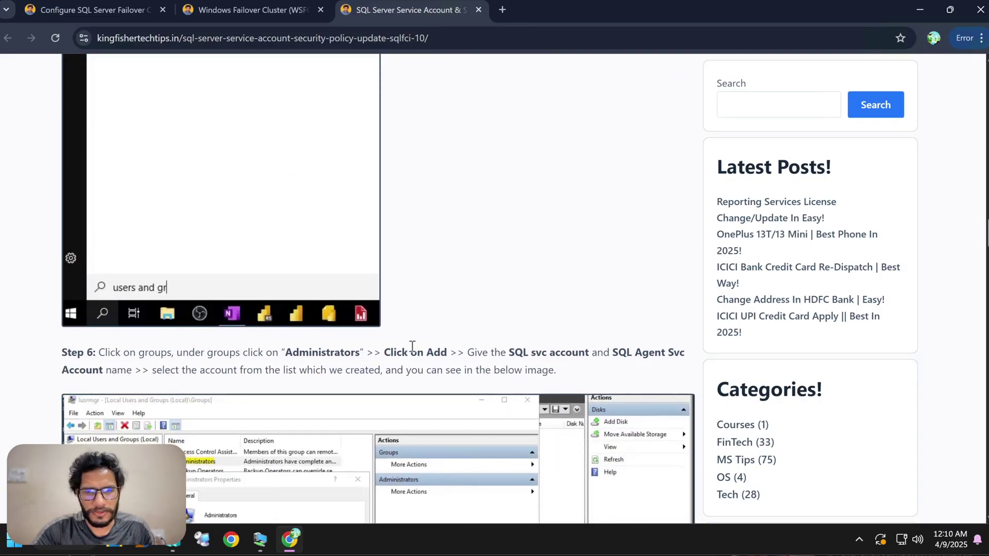
scroll(353, 364, "down", 1)
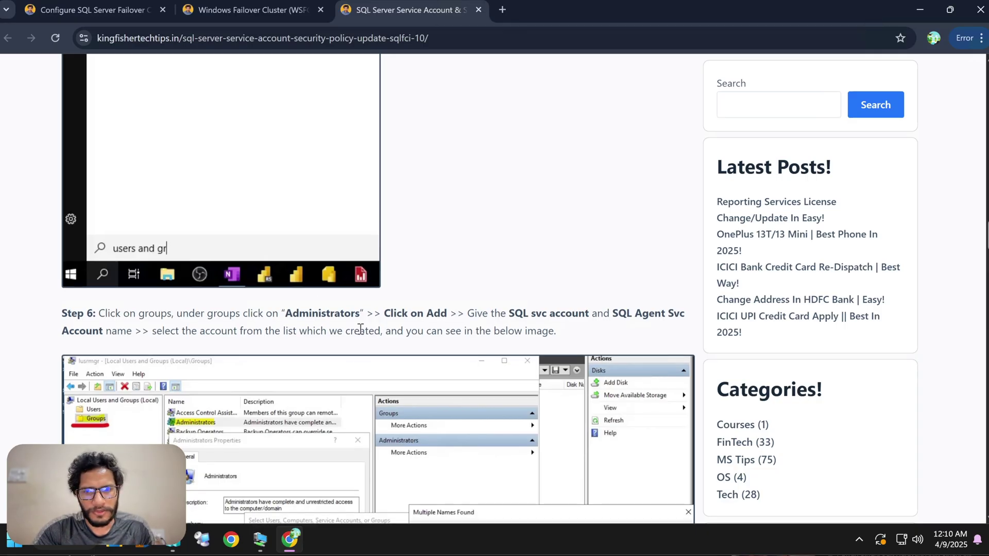
scroll(281, 336, "down", 1)
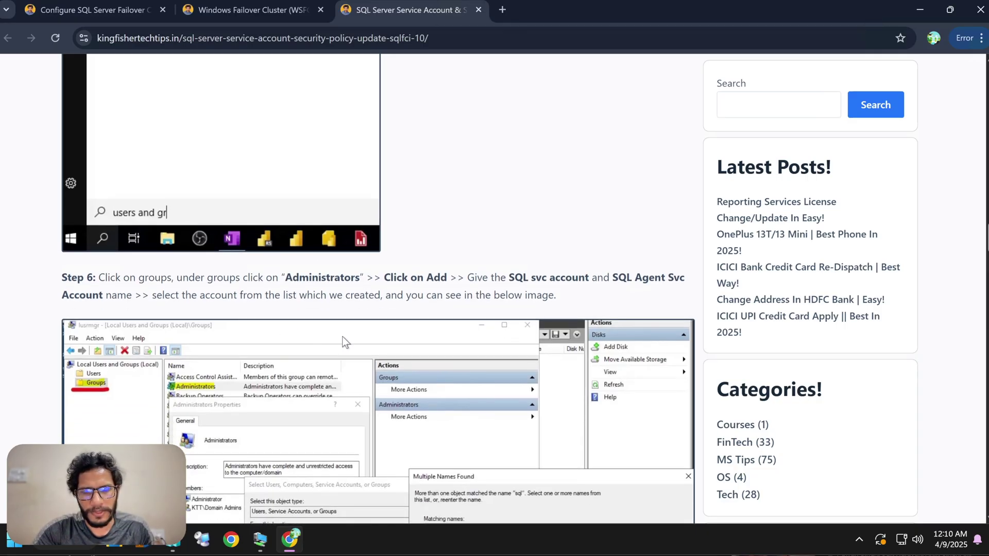
scroll(345, 342, "down", 4)
Step: Read on through Step 7, the note on repeating it for other nodes, and the Perform Column Maintenance Security Policy introduction
mouse_move(260, 539)
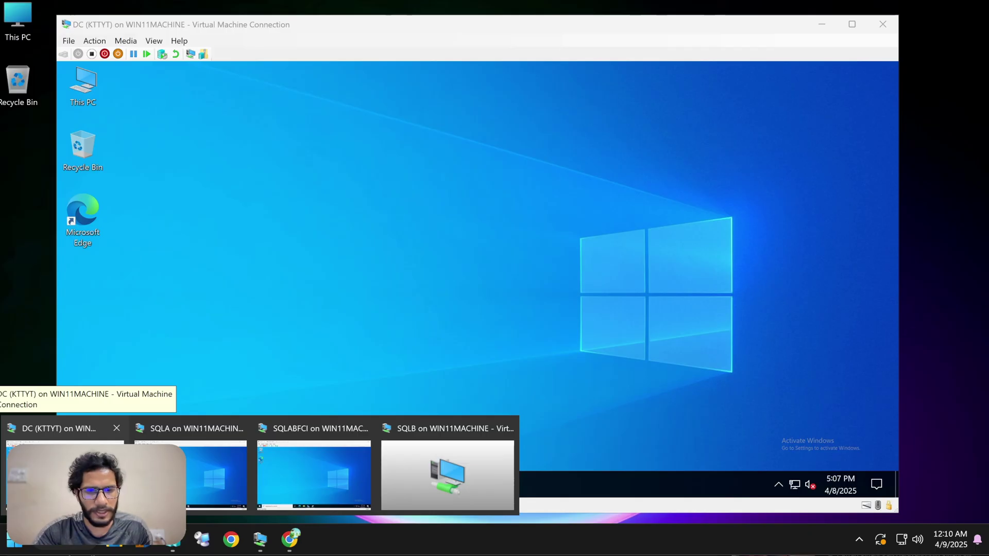
left_click(289, 538)
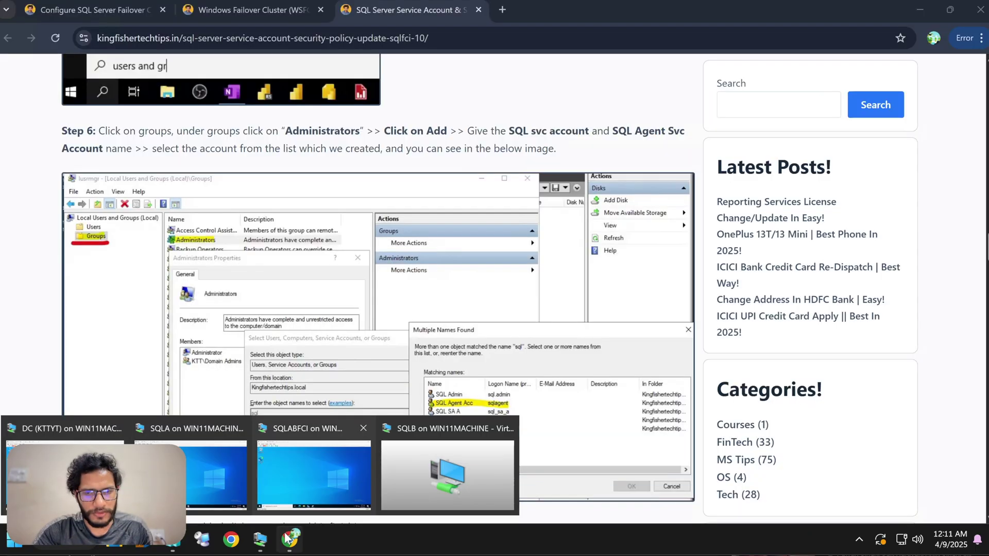
scroll(385, 325, "down", 15)
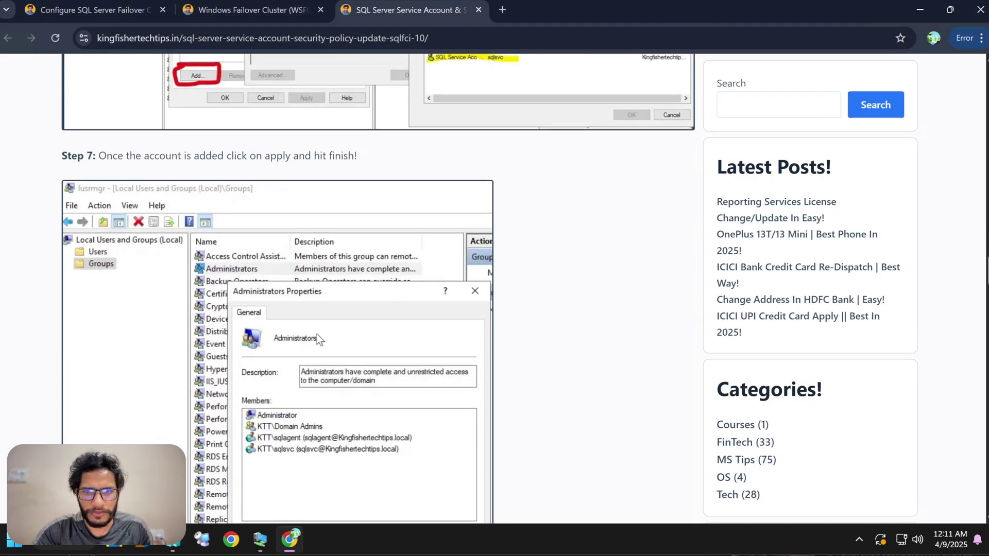
scroll(384, 365, "down", 1)
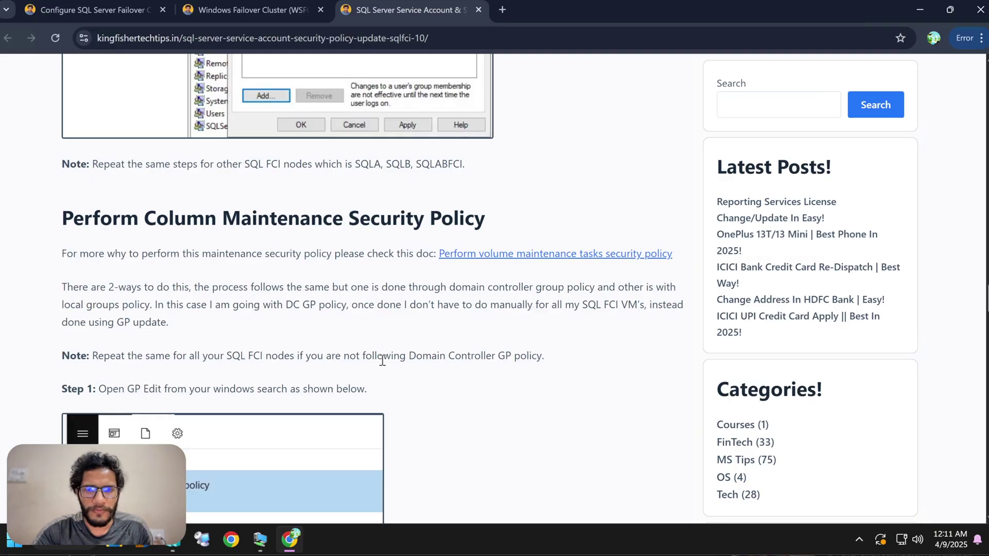
scroll(383, 360, "down", 3)
scroll(392, 309, "up", 2)
scroll(432, 294, "down", 1)
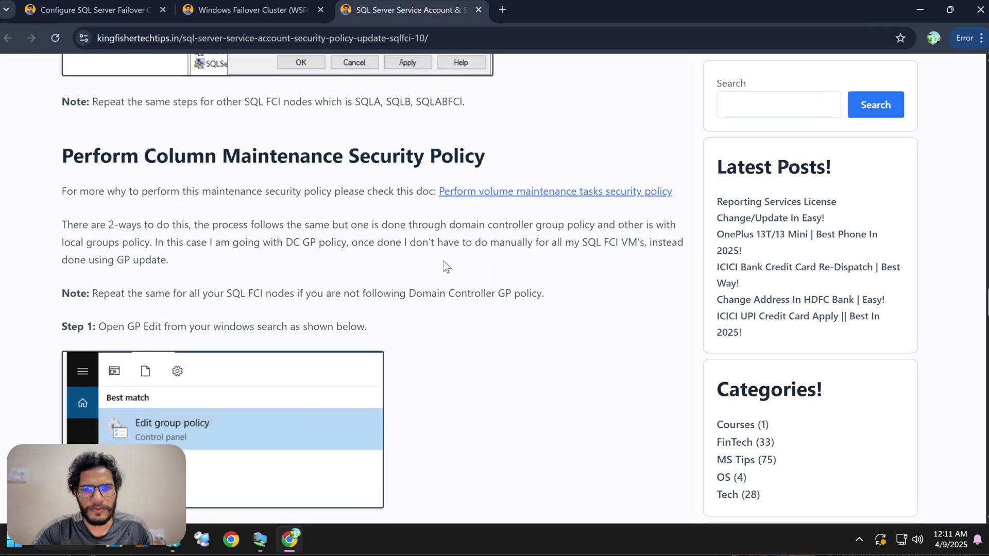
Step: Open the linked SQLShack article on the Perform volume maintenance tasks security policy and examine its local policy, AD and GPO instructions
left_click(514, 194)
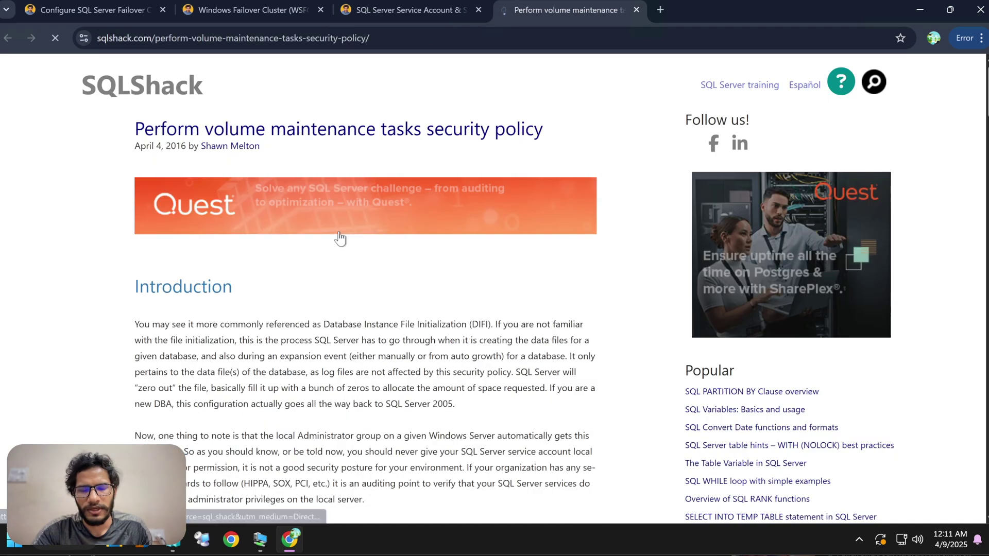
scroll(339, 242, "down", 7)
scroll(344, 252, "down", 15)
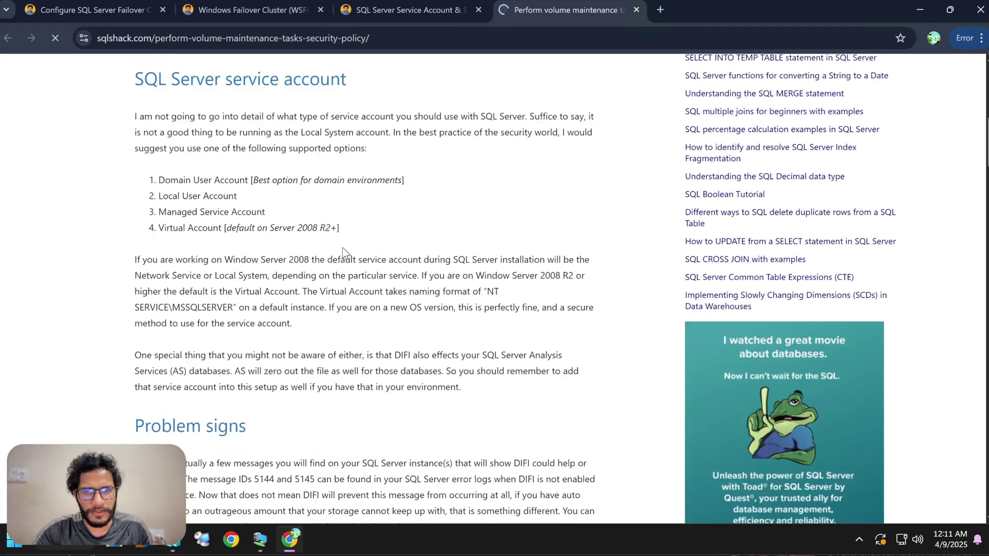
scroll(390, 325, "down", 15)
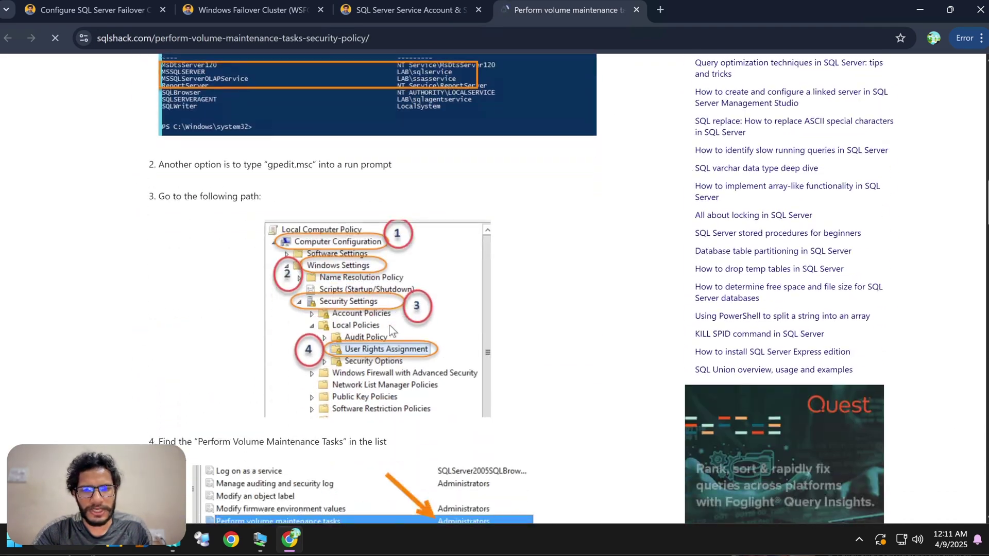
scroll(389, 326, "down", 4)
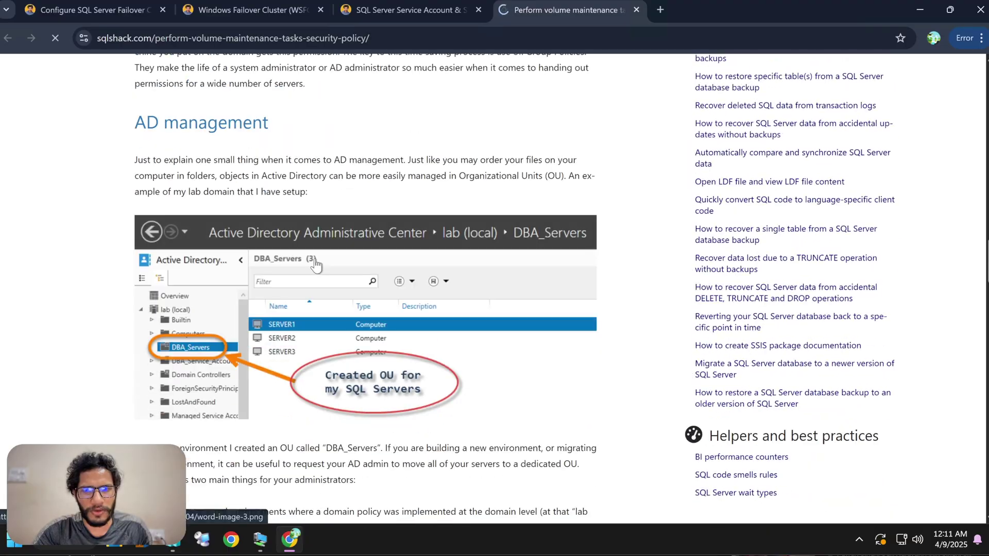
scroll(359, 272, "down", 7)
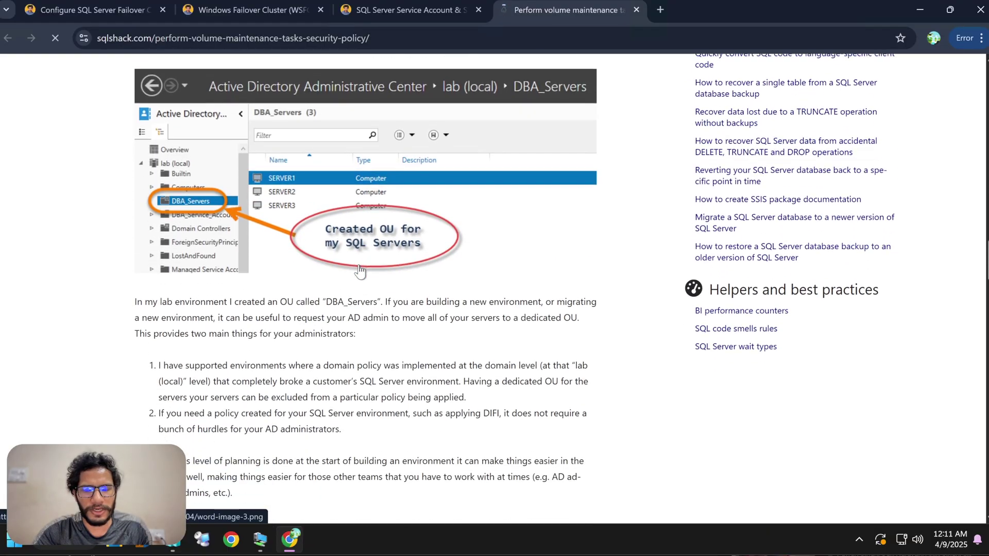
scroll(360, 271, "down", 5)
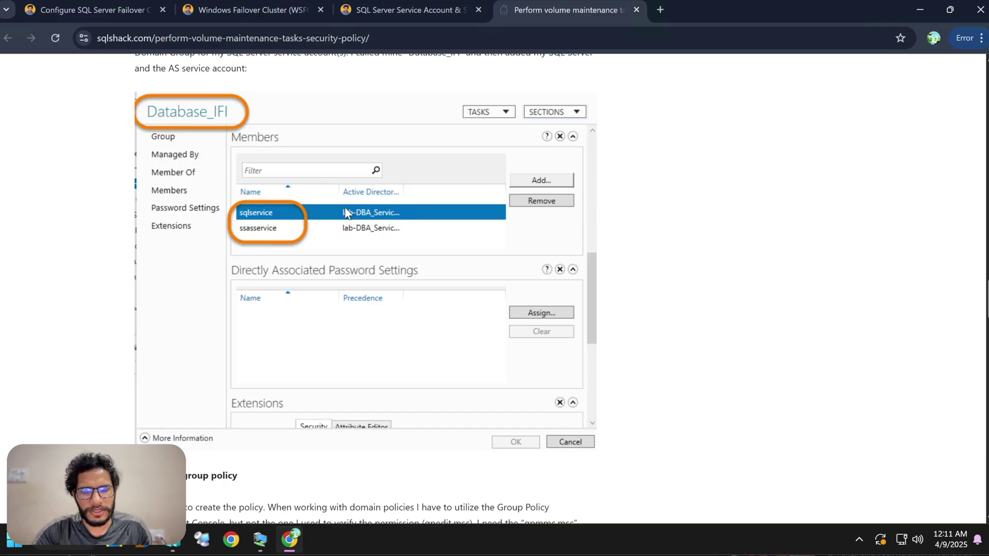
scroll(345, 208, "down", 4)
scroll(397, 299, "down", 8)
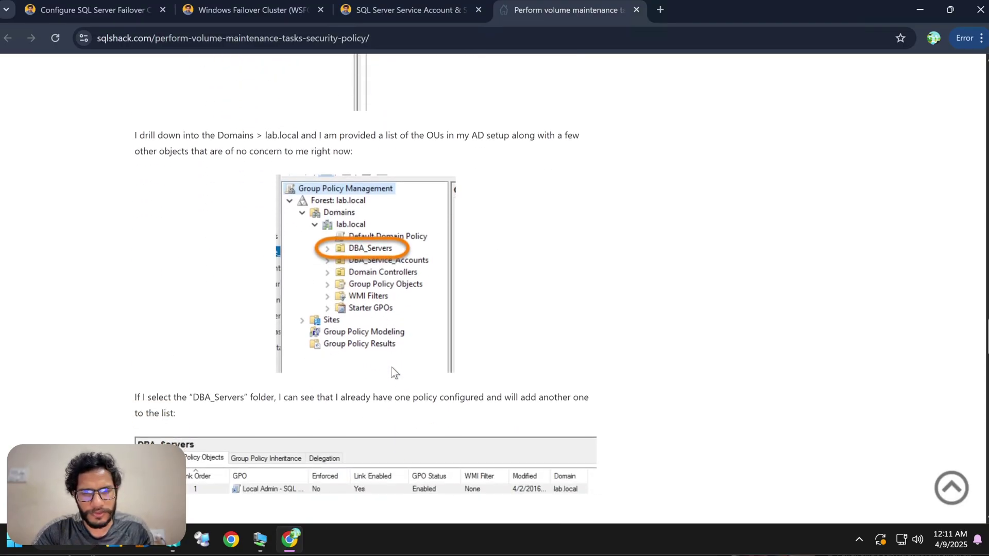
scroll(392, 367, "down", 9)
scroll(373, 324, "down", 12)
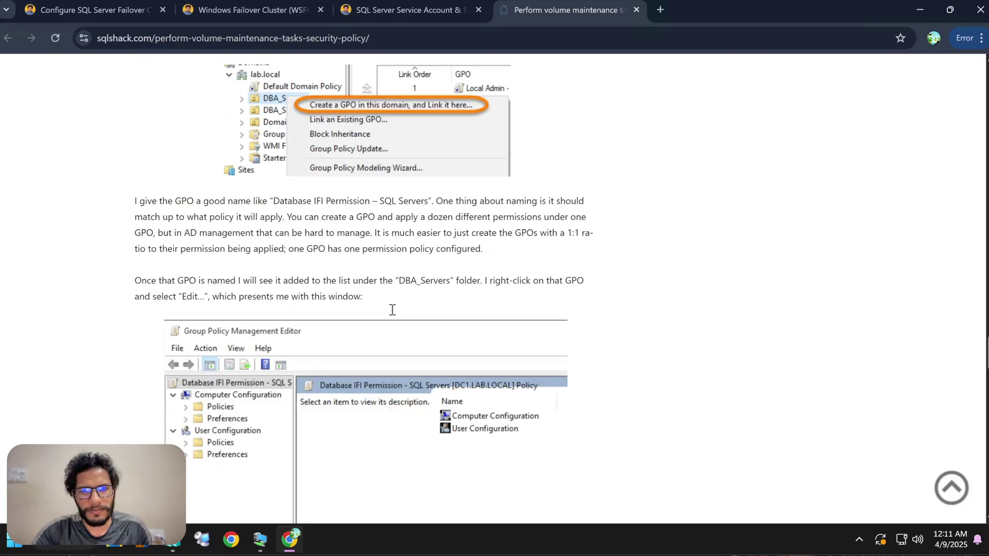
scroll(436, 224, "up", 20)
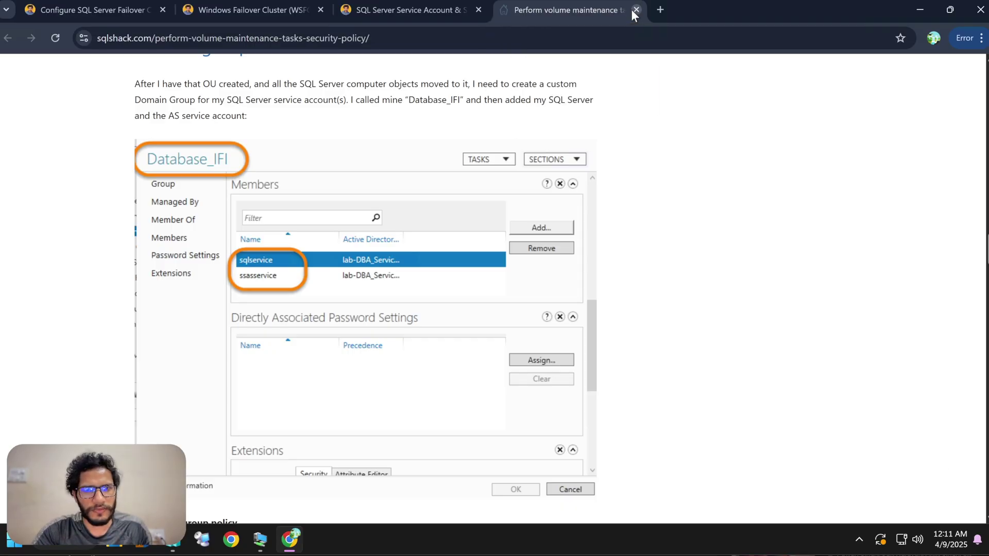
Step: Close the SQLShack article and reread the group policy steps and notes in the service account article
left_click(636, 10)
scroll(354, 224, "down", 5)
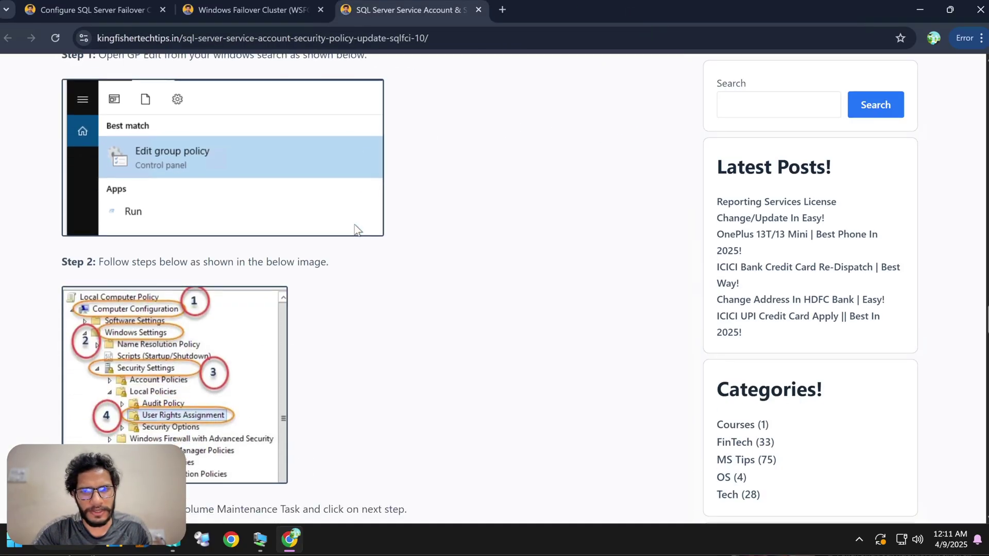
scroll(354, 224, "up", 5)
scroll(354, 172, "up", 2)
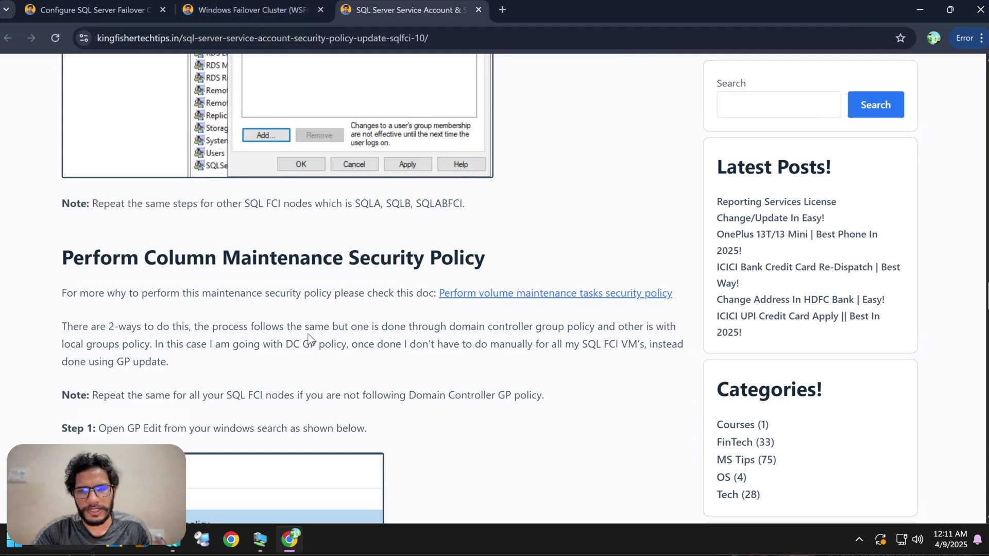
Step: Switch to the DC (KTTYT) virtual machine, minimize the browser behind it, and bring up Active Directory Users and Computers
mouse_move(265, 547)
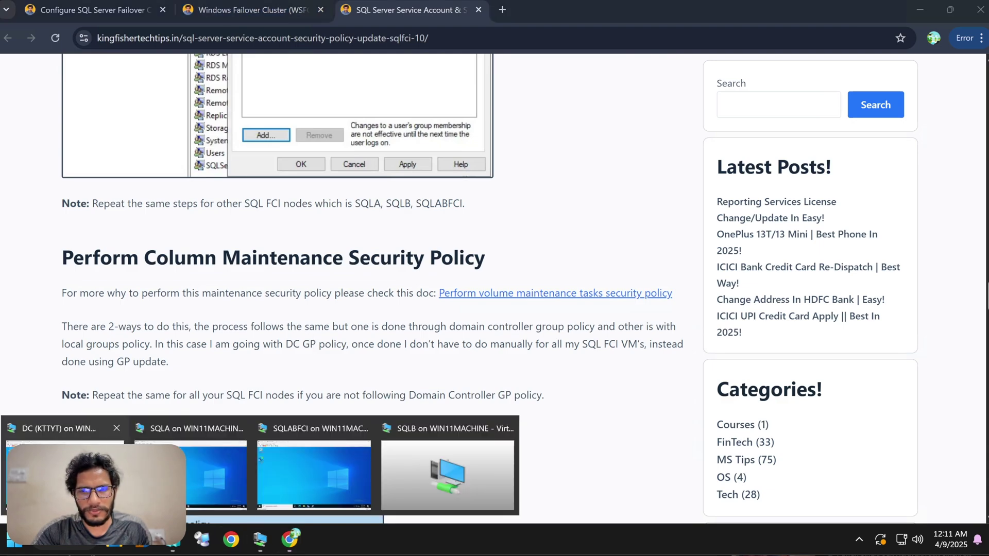
left_click(66, 432)
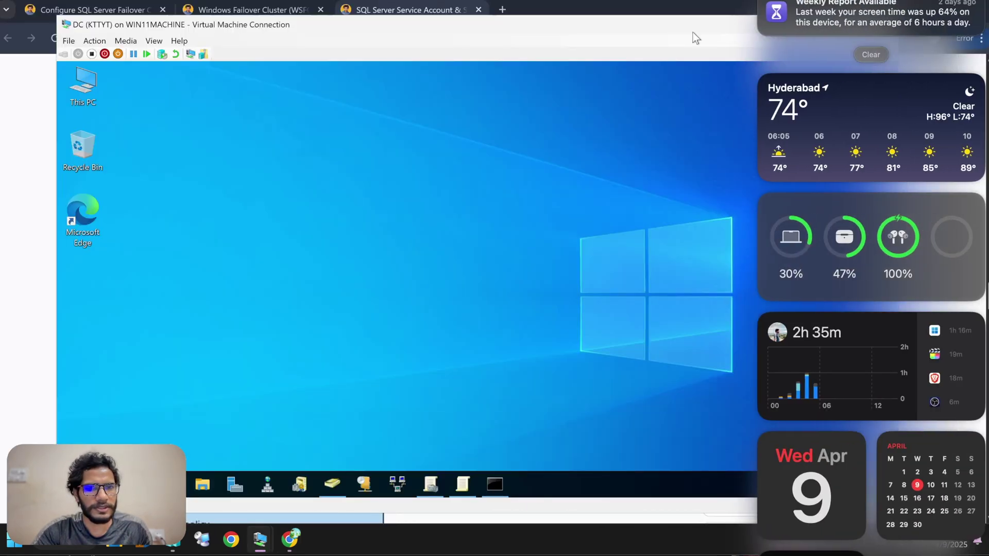
left_click(927, 7)
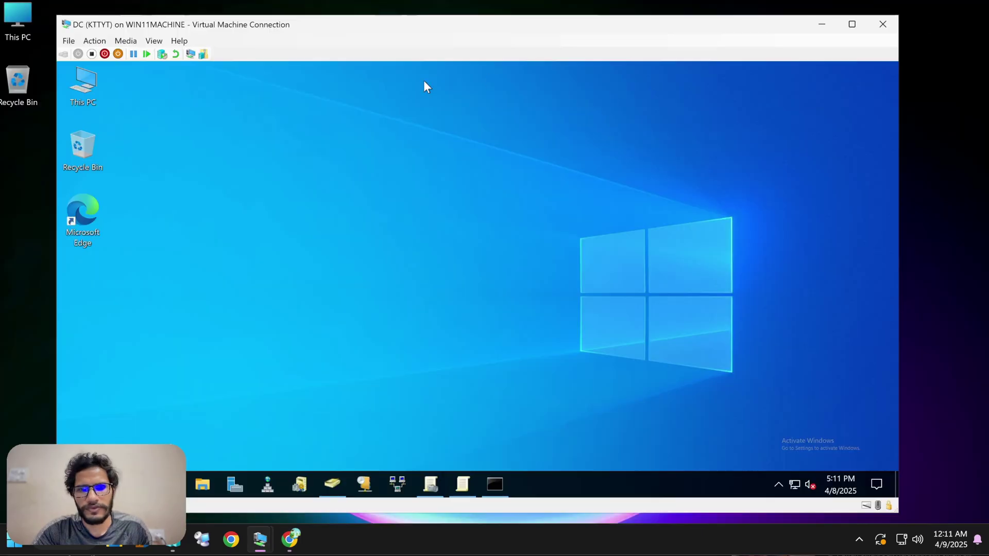
left_click(332, 484)
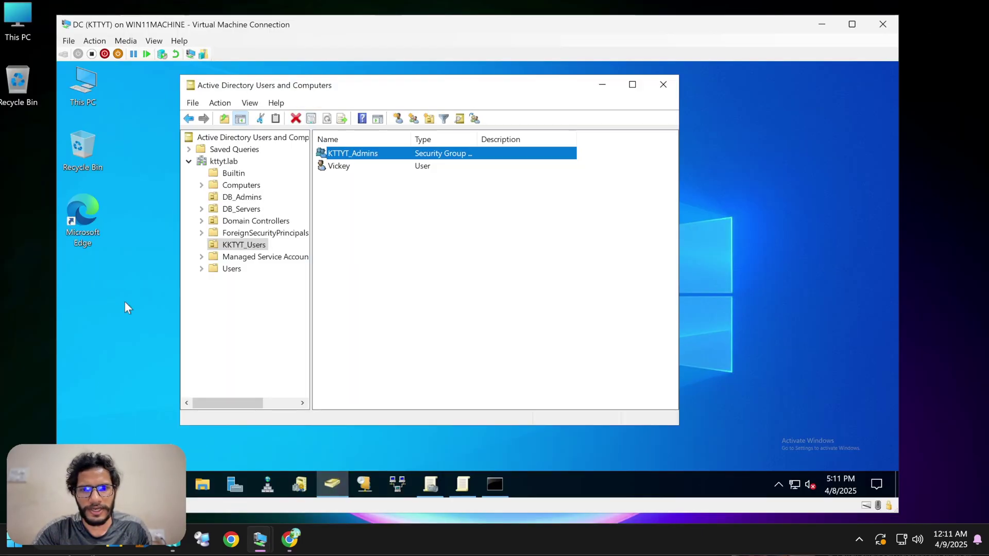
key("super+s")
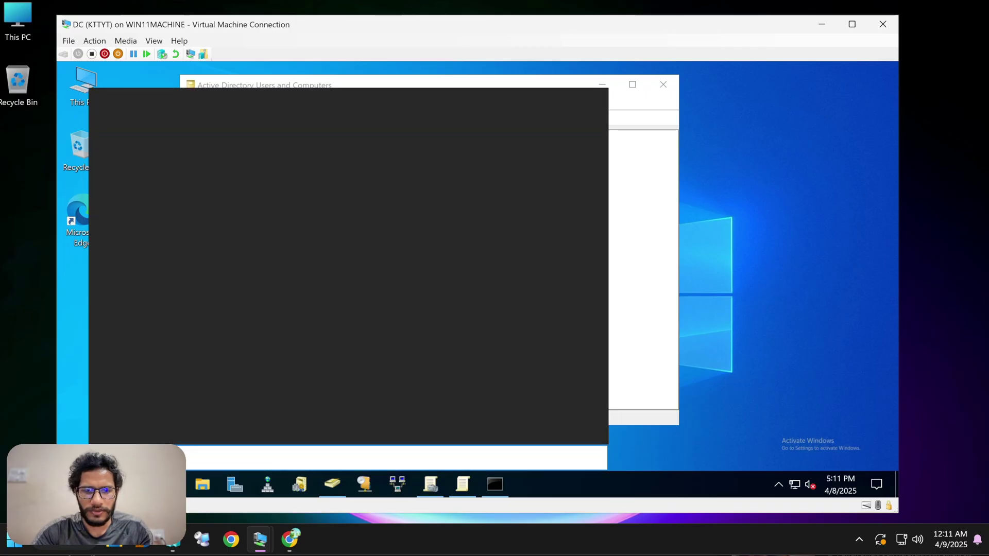
type("user")
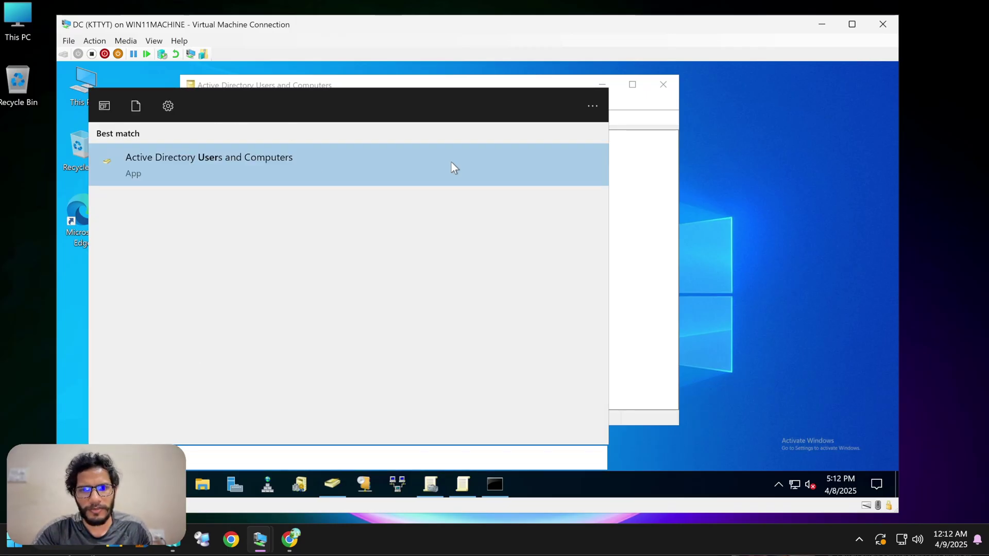
left_click(459, 88)
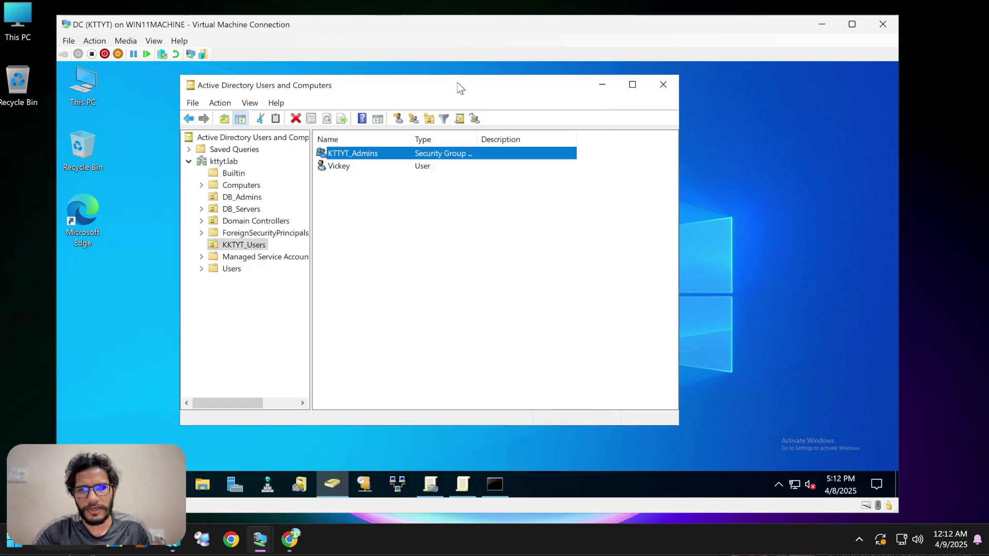
Step: Look through the Computers container and the DB_Admins and DB_Servers organizational units of kttyt.lab
left_click(234, 187)
left_click(241, 199)
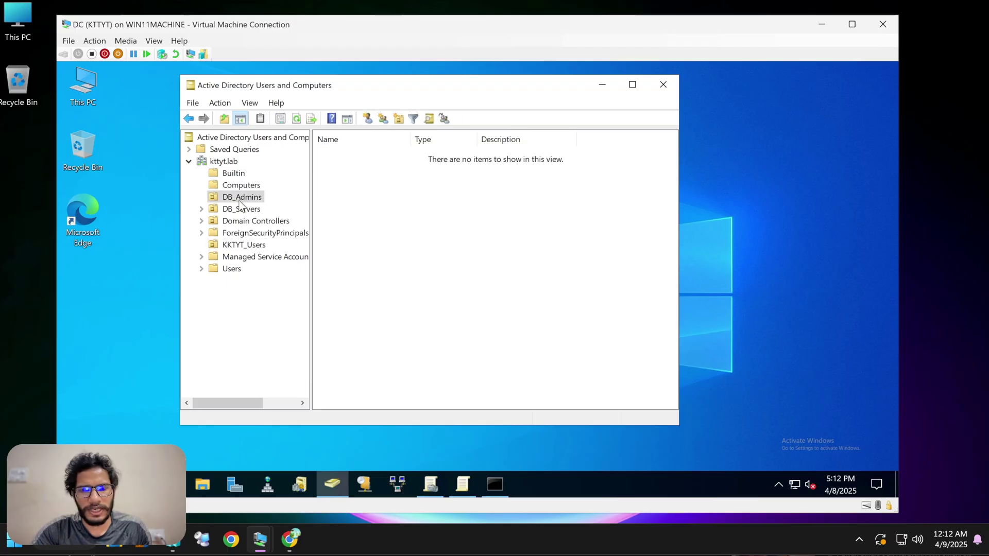
left_click(238, 210)
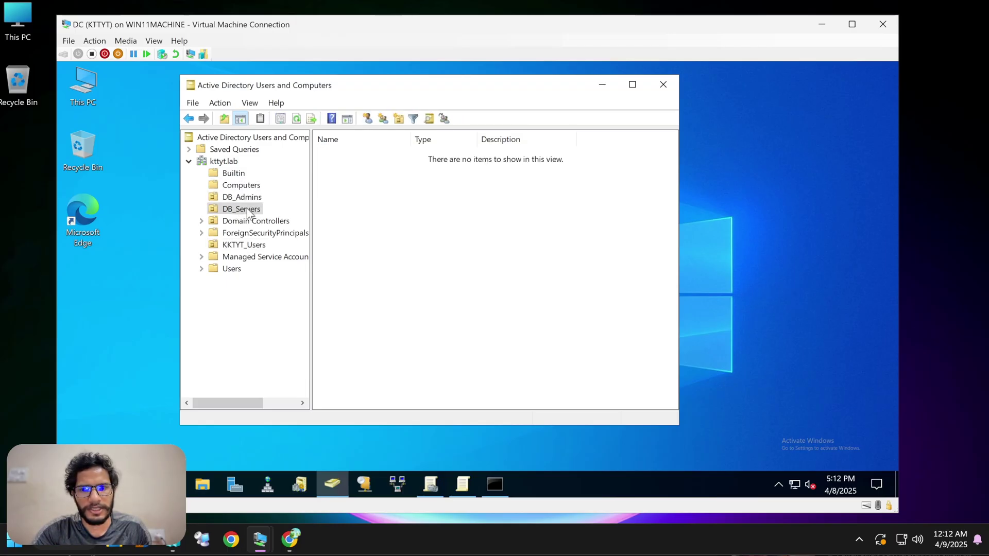
left_click(248, 212)
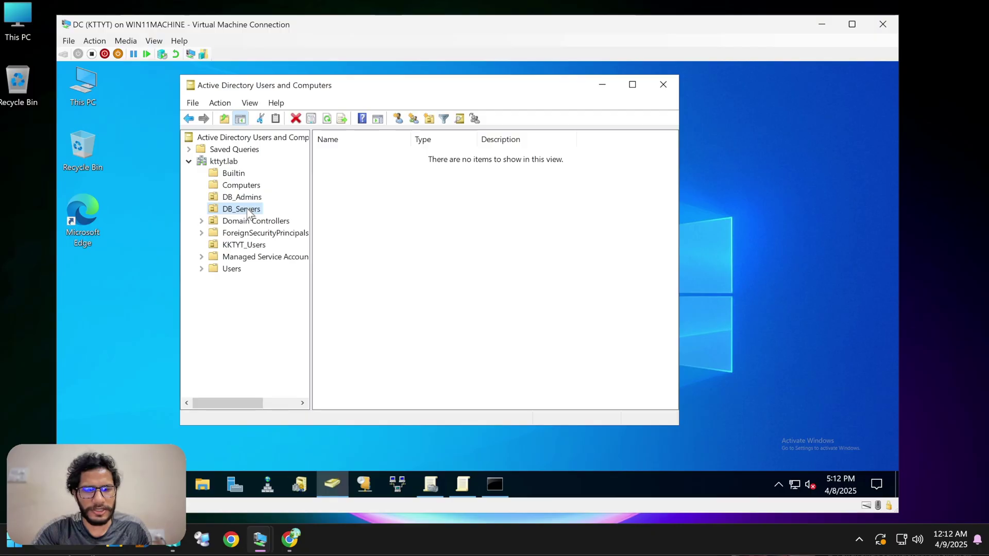
left_click(251, 209)
left_click(224, 163)
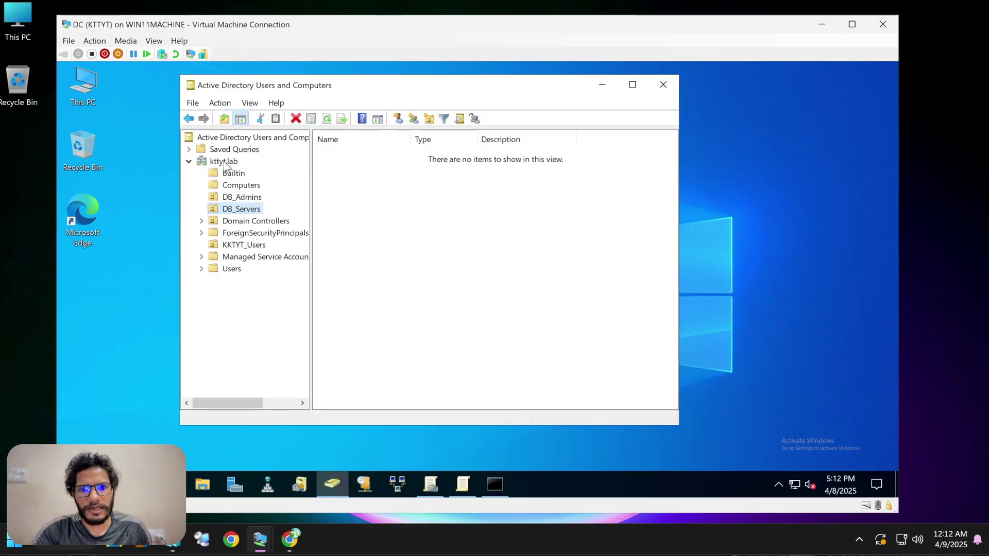
right_click(225, 162)
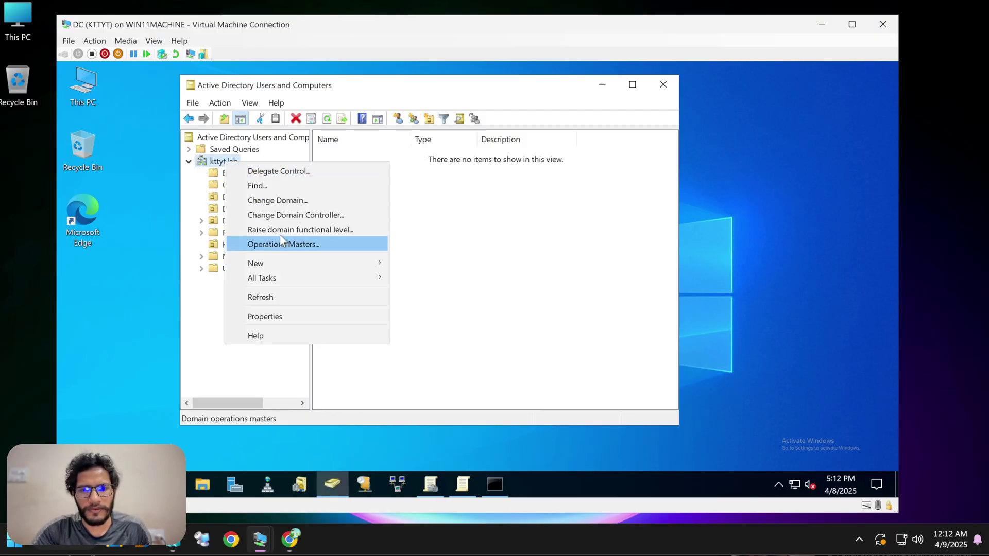
mouse_move(311, 267)
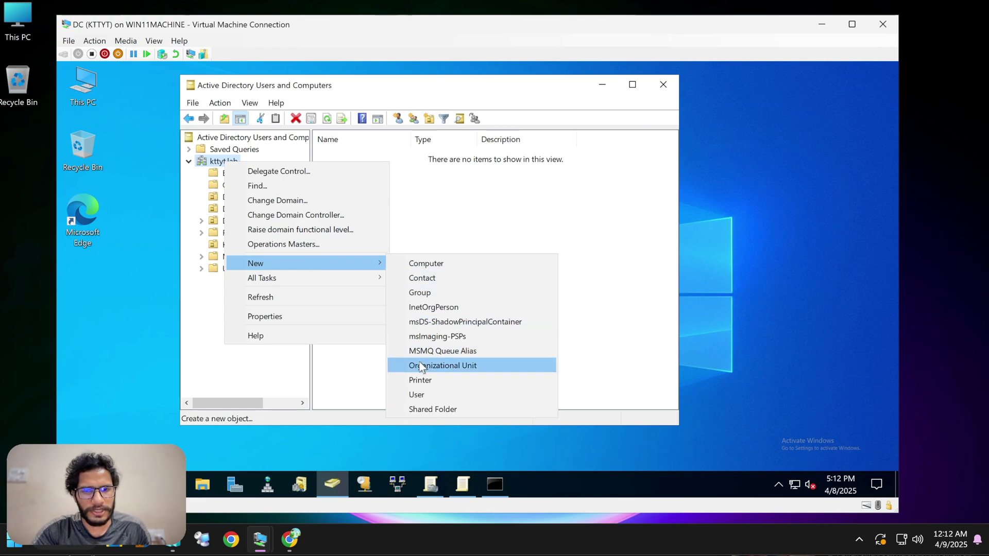
left_click(462, 201)
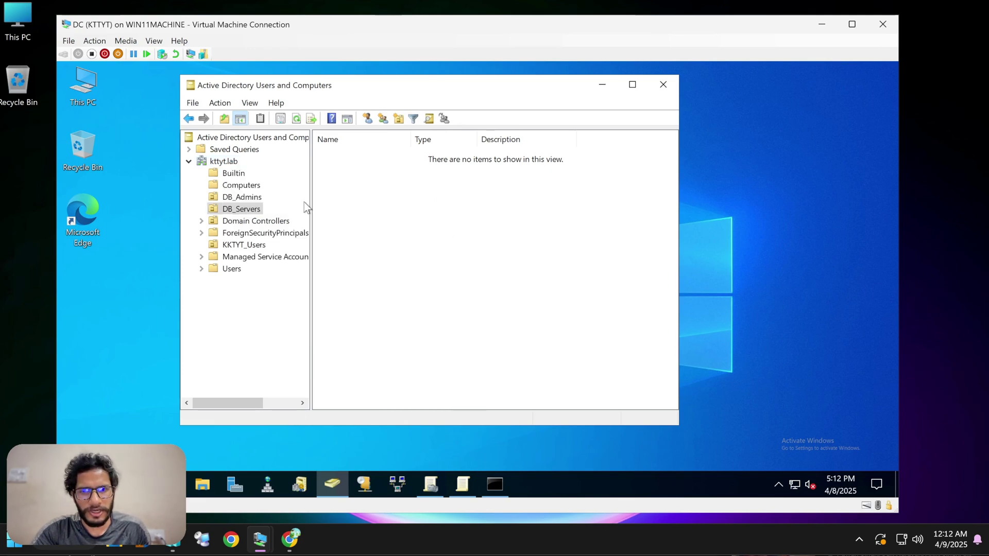
Step: Check the contents of the DB_Admins, Builtin, Users, Managed Service Accounts, KKTYT_Users and DB_Servers containers
left_click(234, 199)
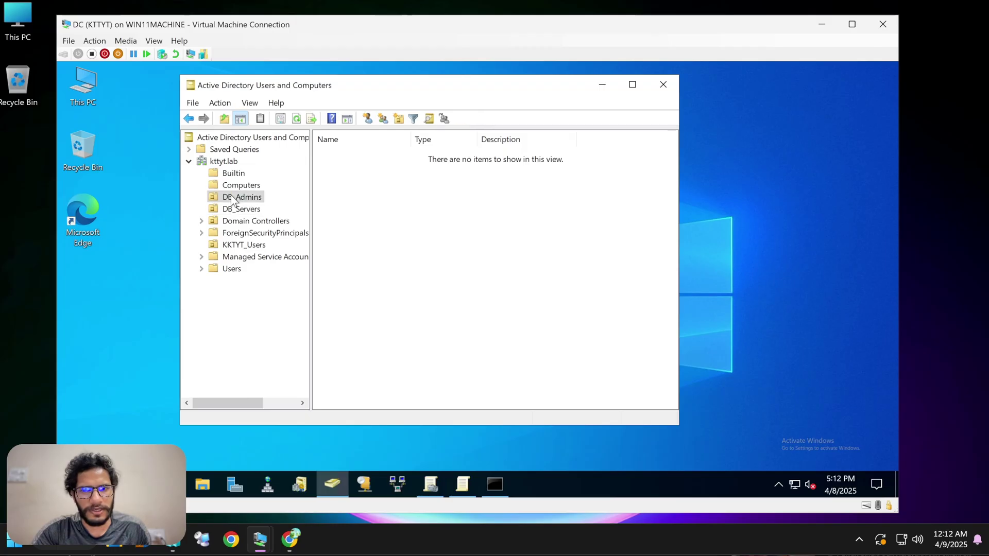
left_click(240, 176)
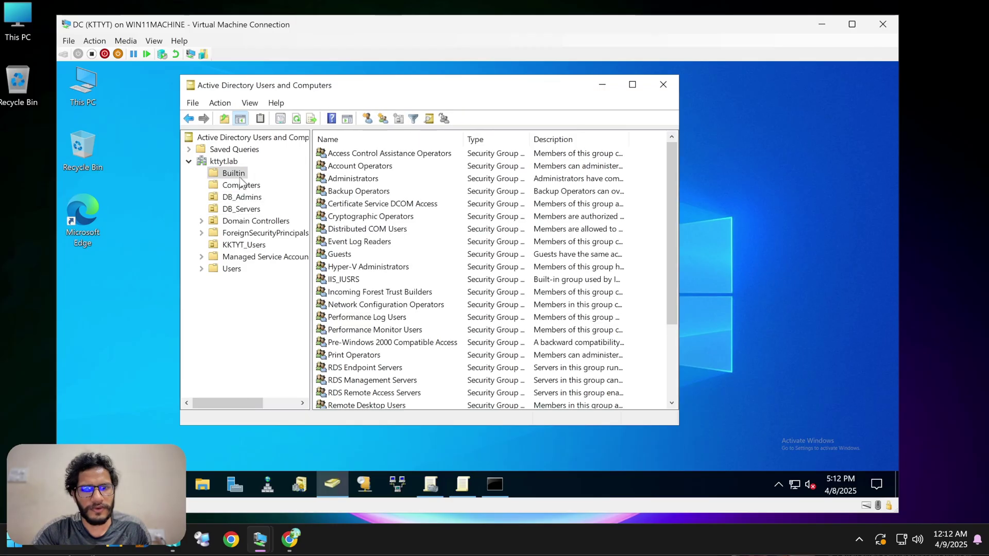
left_click(234, 268)
left_click(241, 257)
left_click(244, 245)
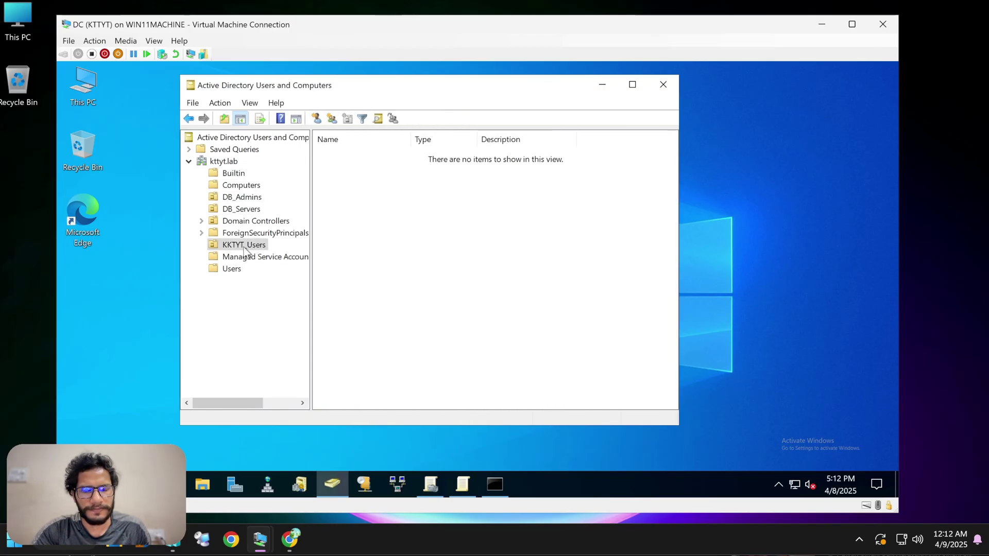
left_click(243, 199)
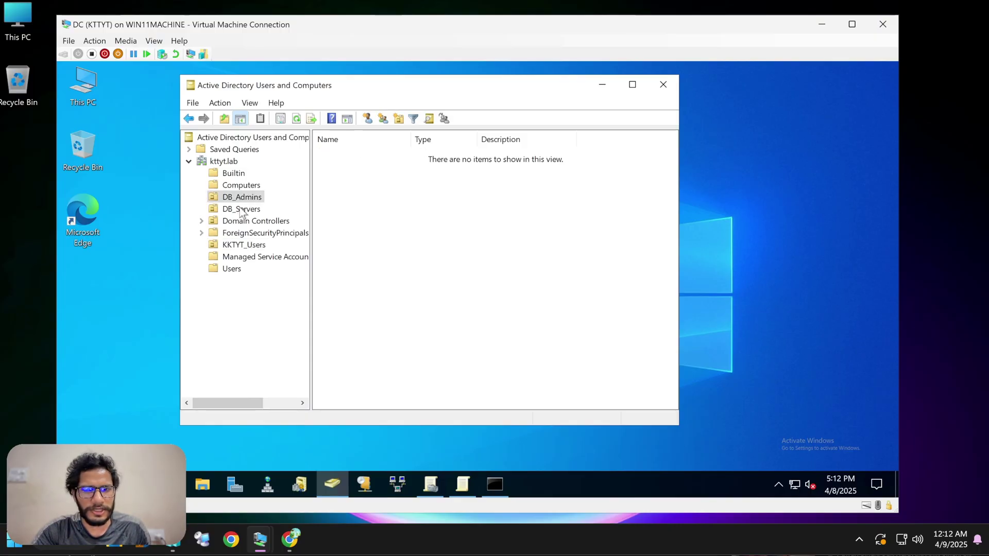
left_click(240, 209)
Step: Start a new user in the DB_Admins organizational unit with first name SQL Agent and last name Acc
left_click(249, 194)
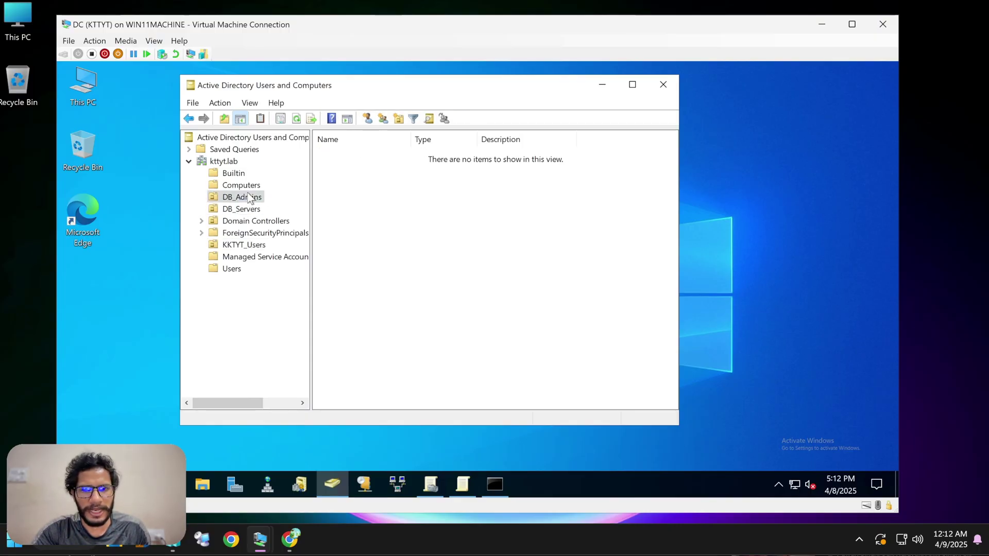
right_click(414, 185)
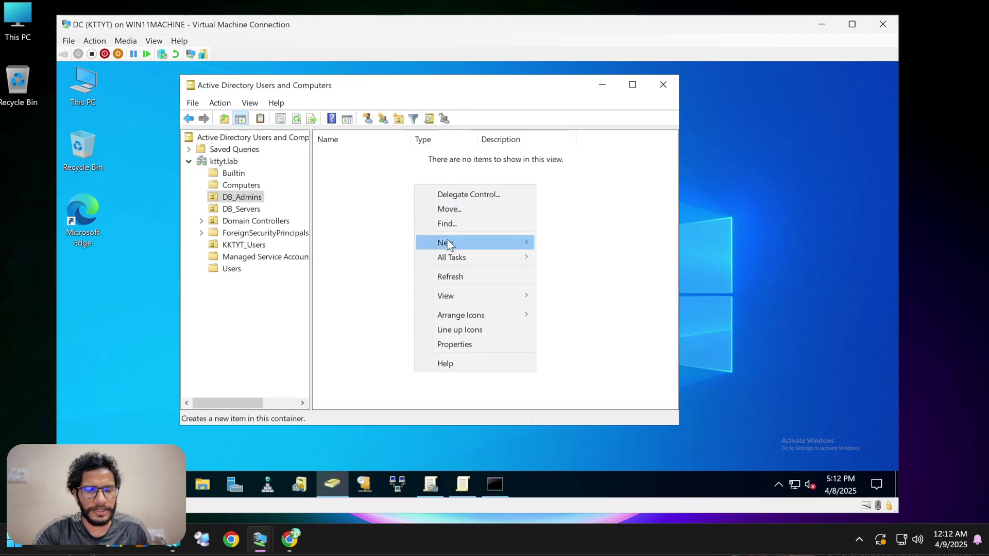
mouse_move(447, 241)
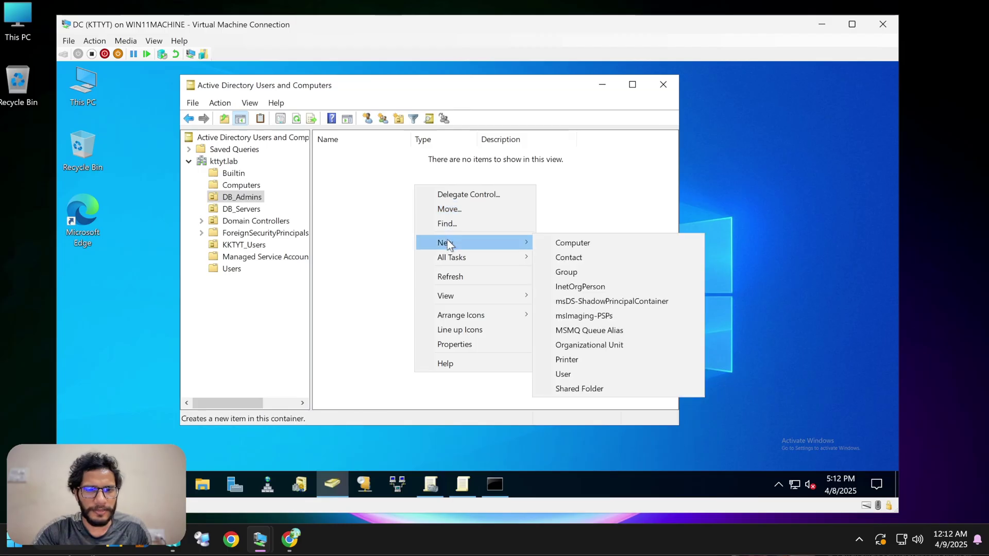
left_click(562, 374)
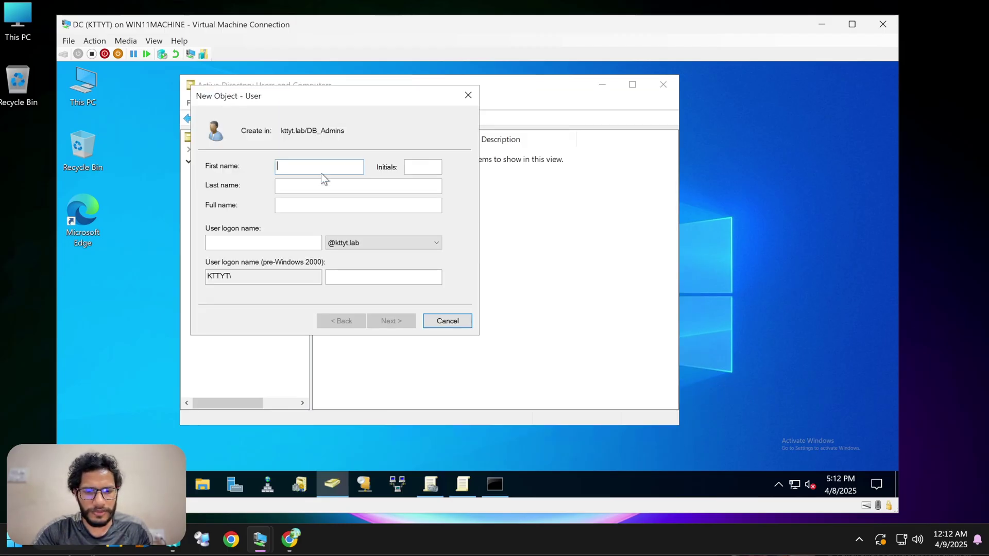
type("sq")
type("SQL")
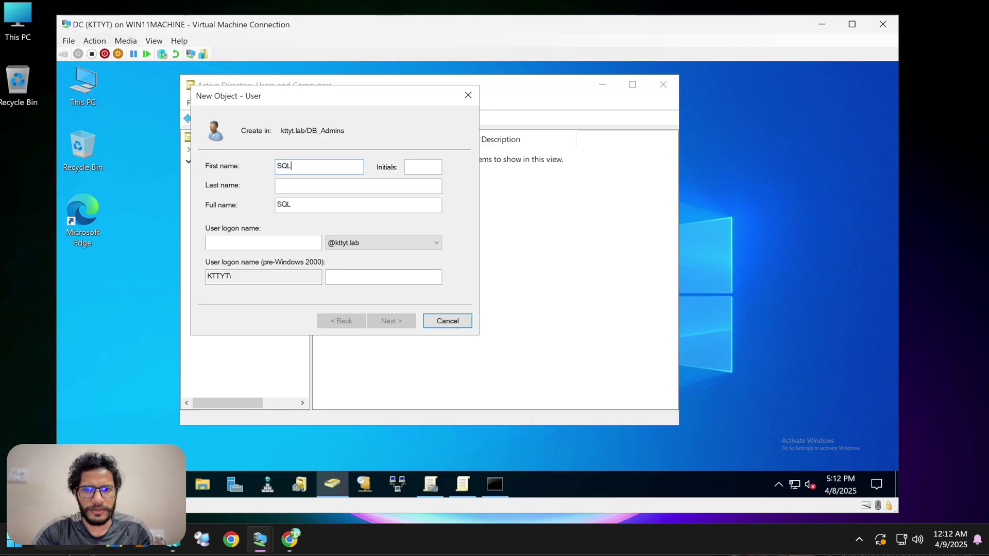
type(" Agent Accoiun")
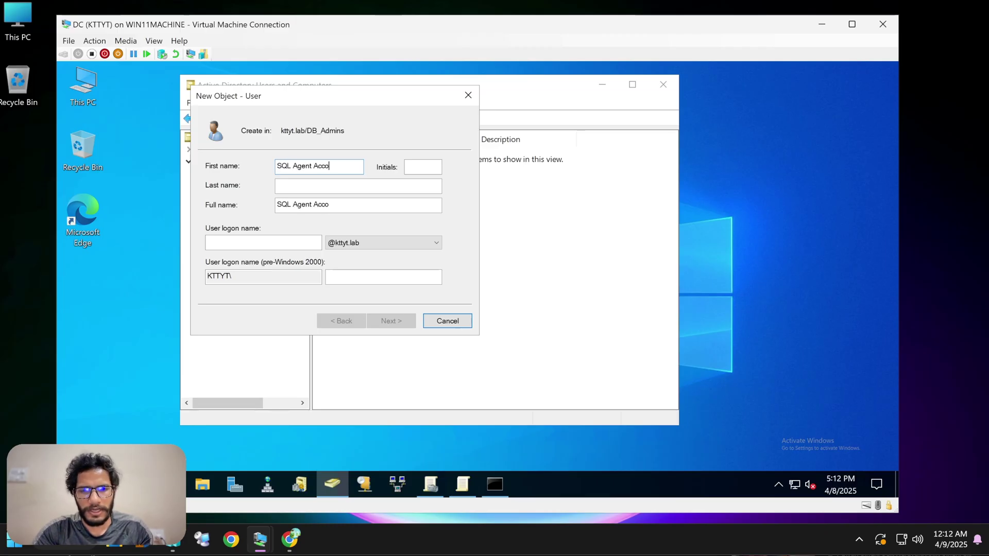
left_click(324, 184)
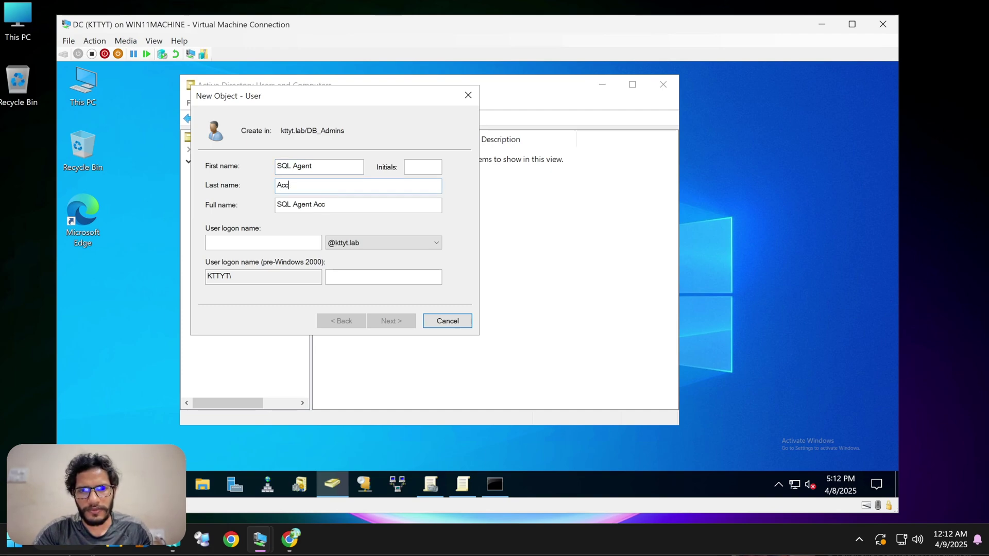
Step: Change the new user's last name to Svc and set the user logon name to sqlagentsvc
left_click(294, 243)
type("sql_agent")
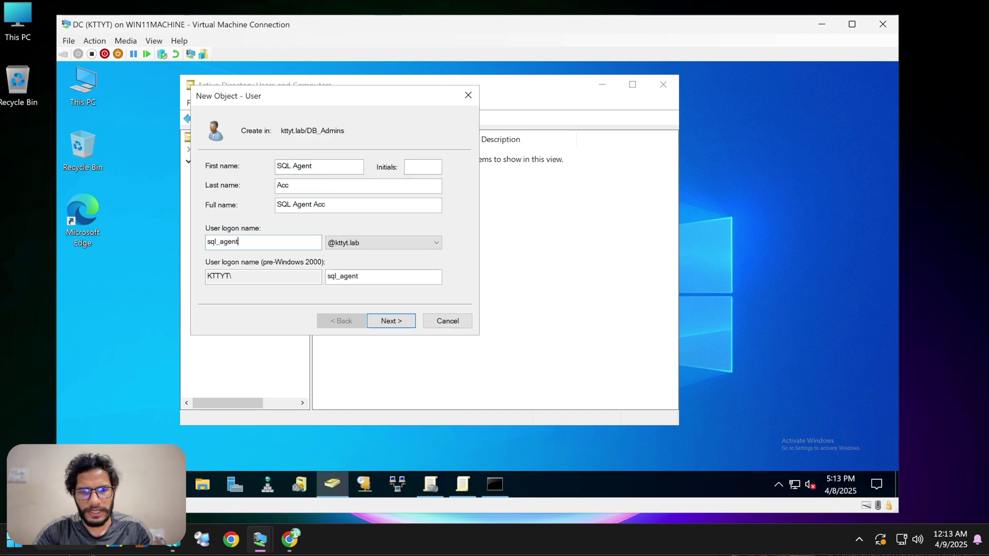
type("_svc")
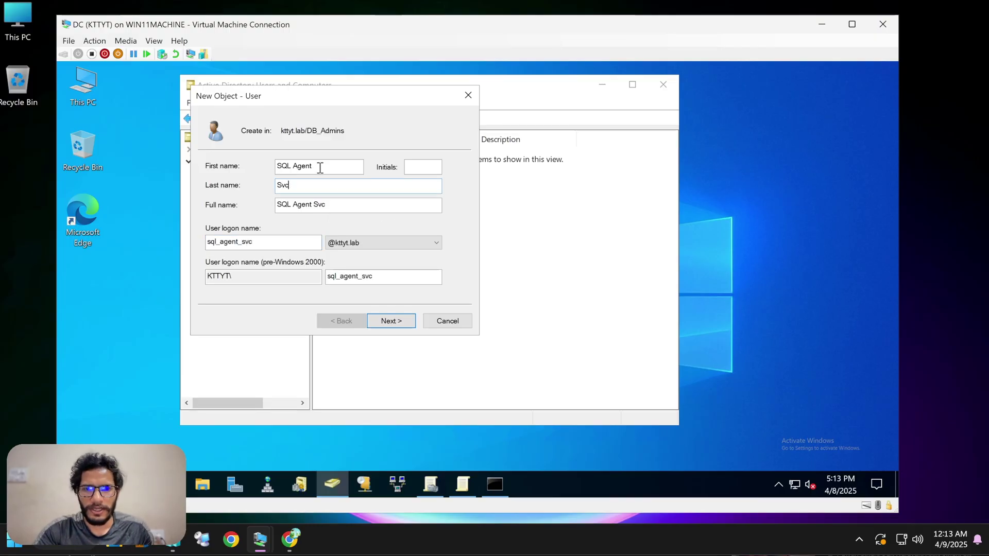
double_click(306, 189)
type("Svc")
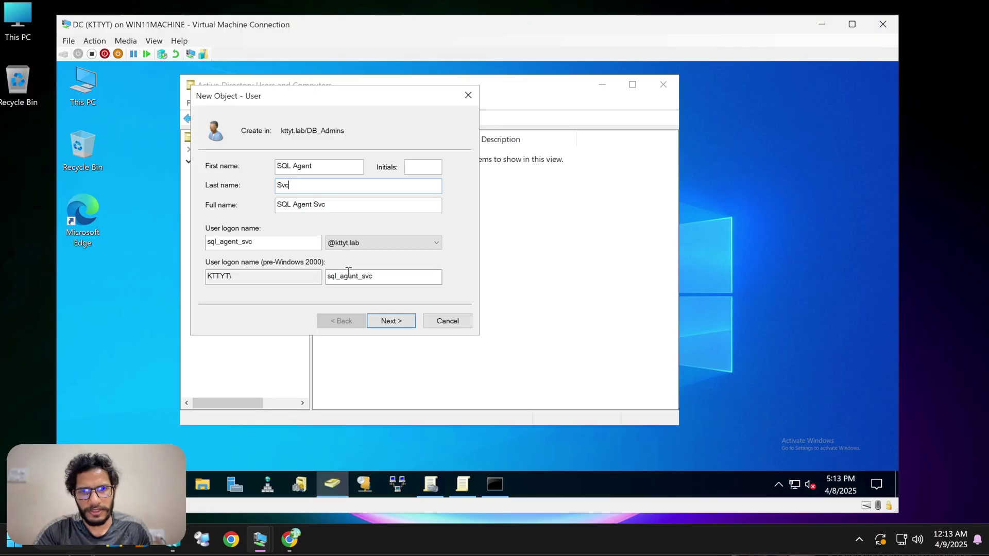
left_click(374, 275)
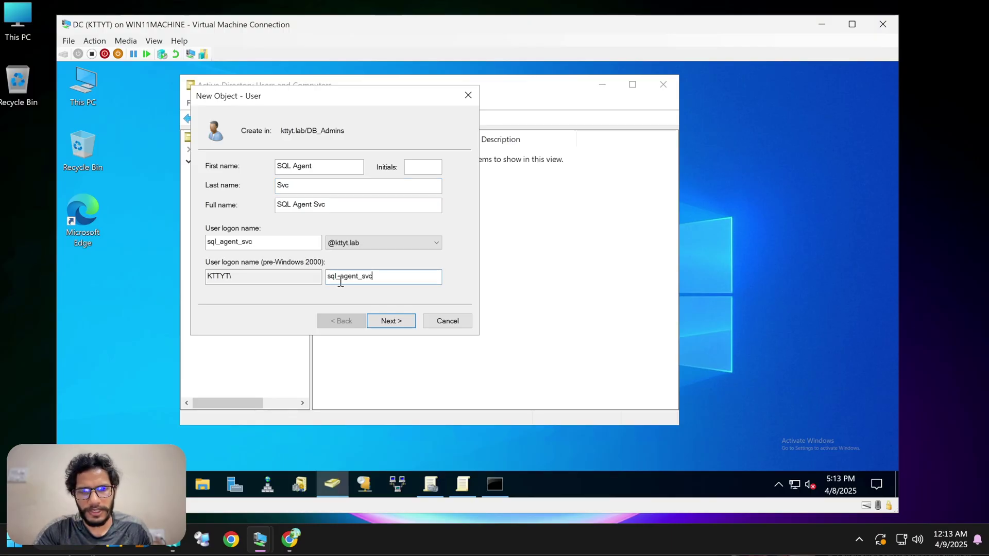
left_click(342, 277)
key("BackSpace")
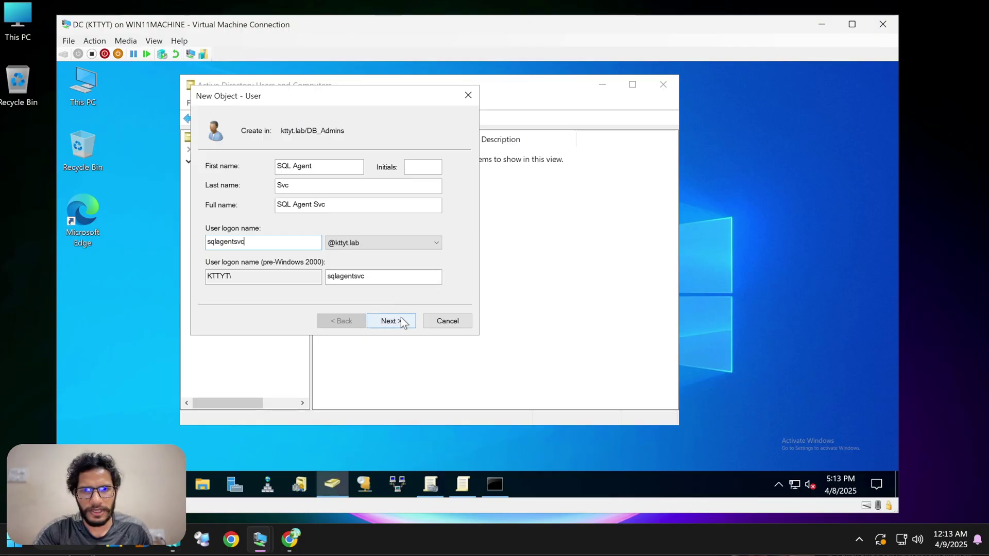
Step: Enter and confirm the account password for the new SQL Agent Svc user
left_click(399, 321)
type("Pas")
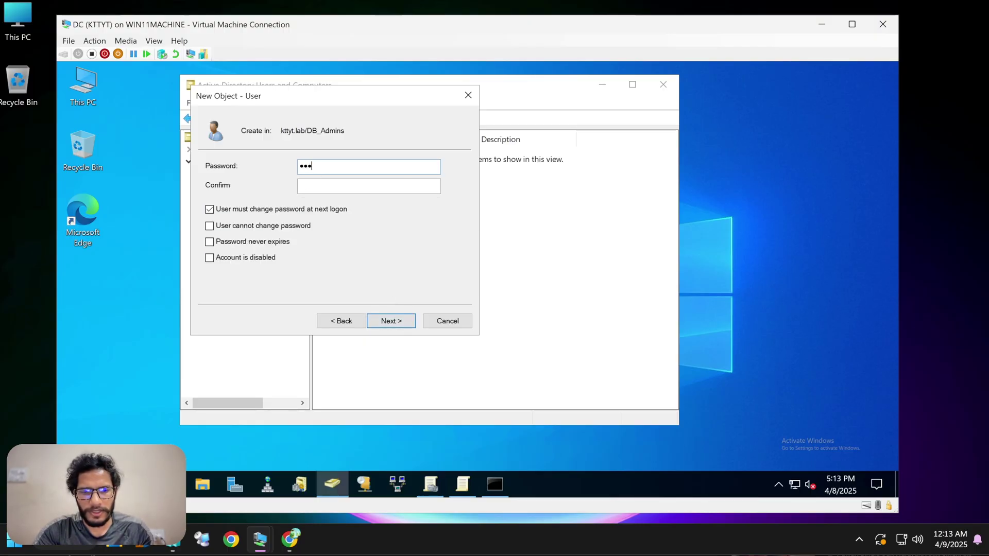
type("•••••••••")
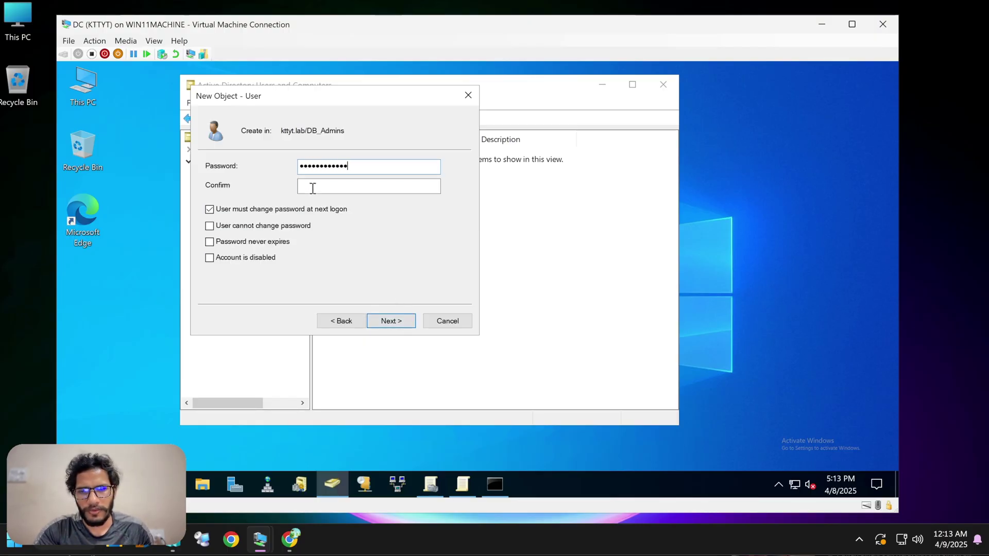
left_click(312, 187)
type("••••••")
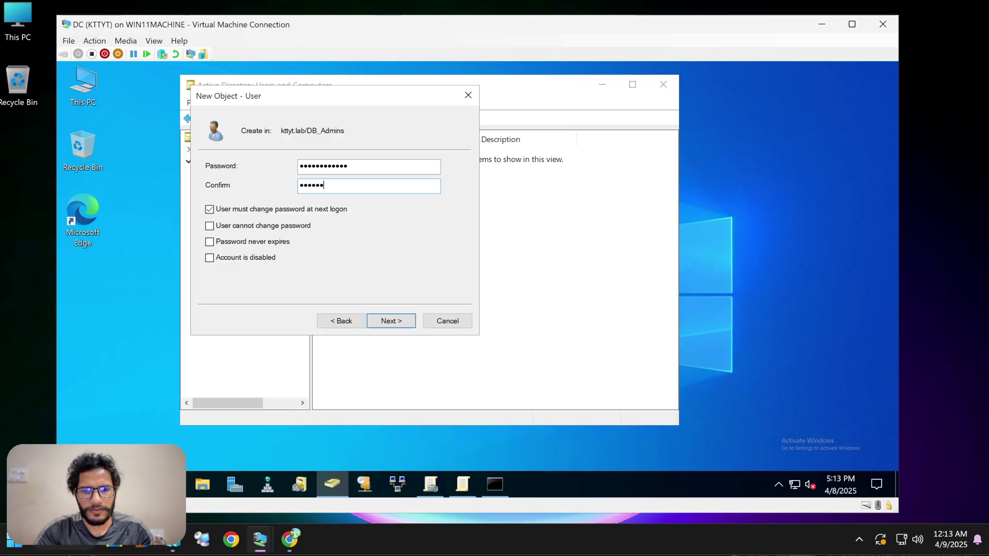
type("••")
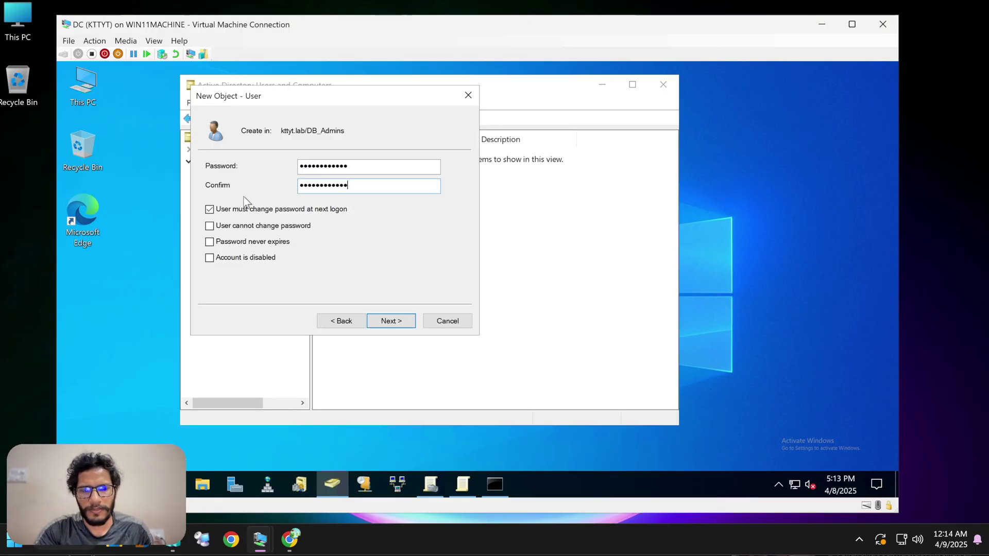
Step: Remove the password change requirement at next logon, set the password to never expire, and create the user
left_click(223, 208)
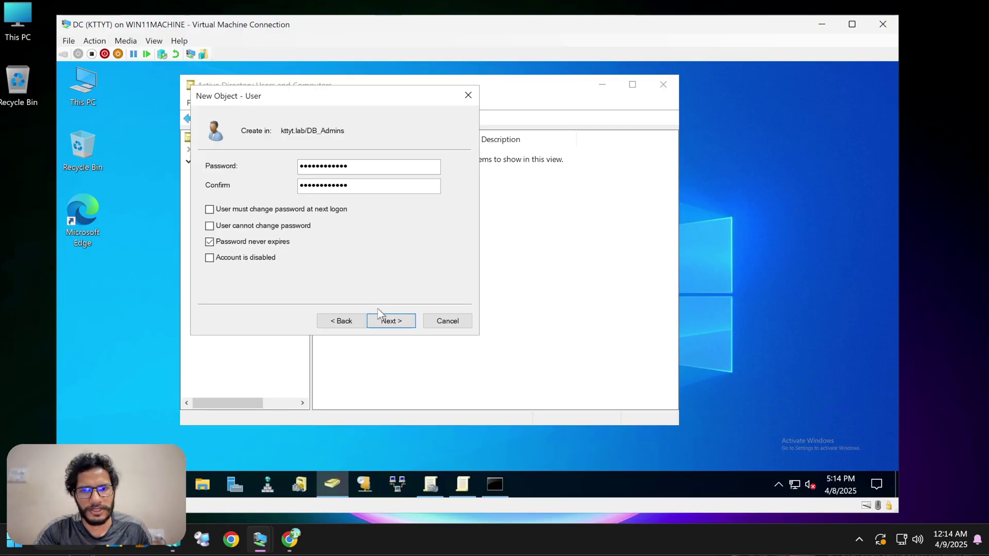
left_click(380, 321)
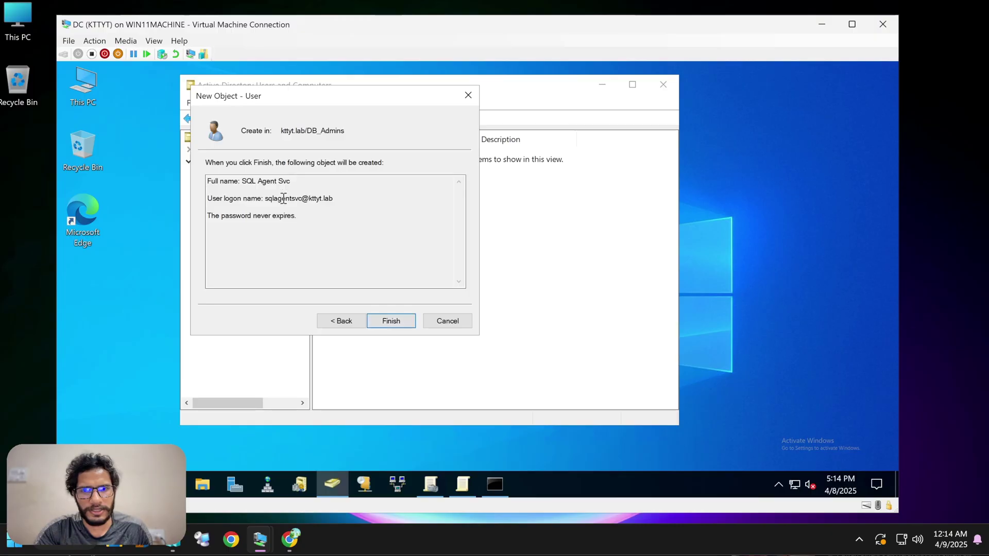
left_click(380, 321)
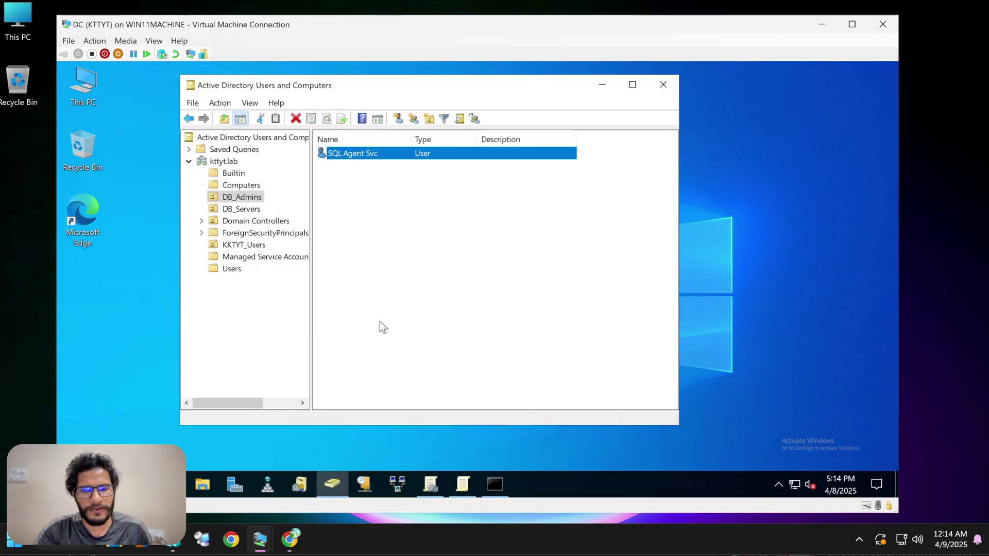
Step: Start a new user in the DB_Admins unit with first name SQL Service, last name Svc and user logon name sqlservicesvc
right_click(372, 212)
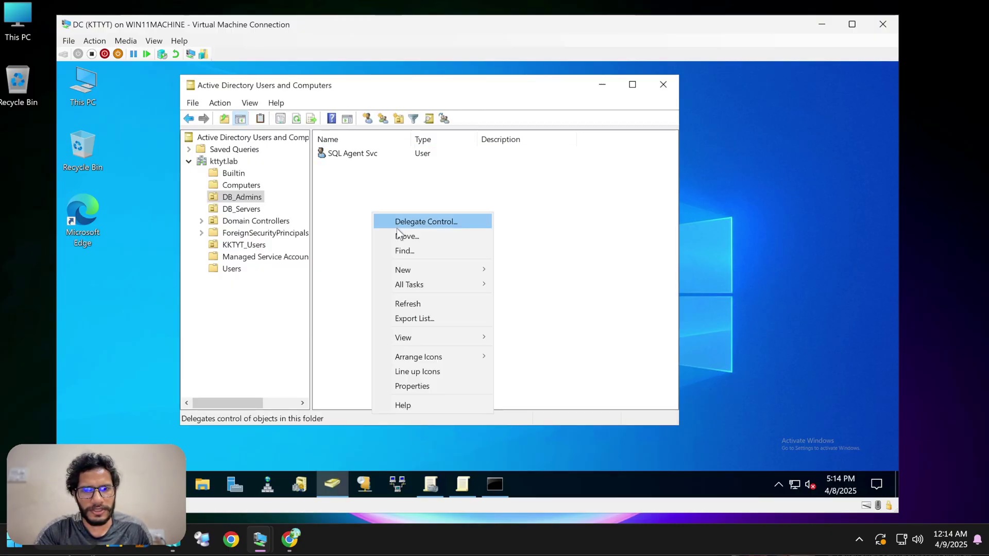
mouse_move(424, 272)
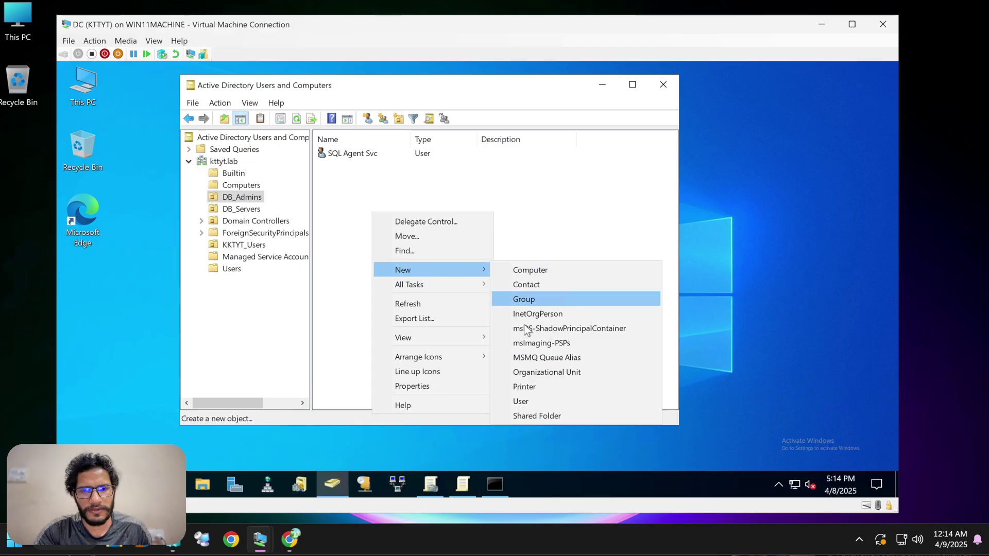
left_click(523, 401)
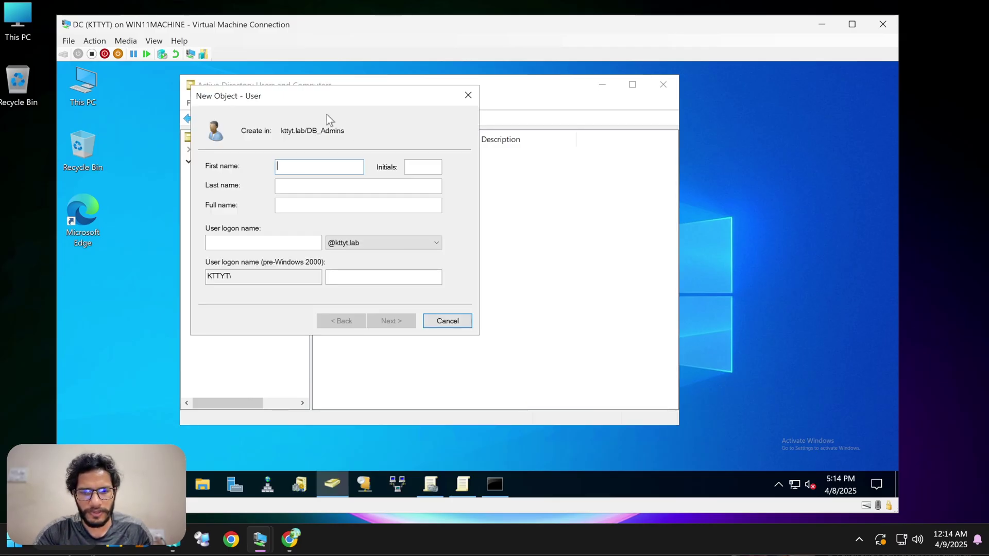
type("SQL Service")
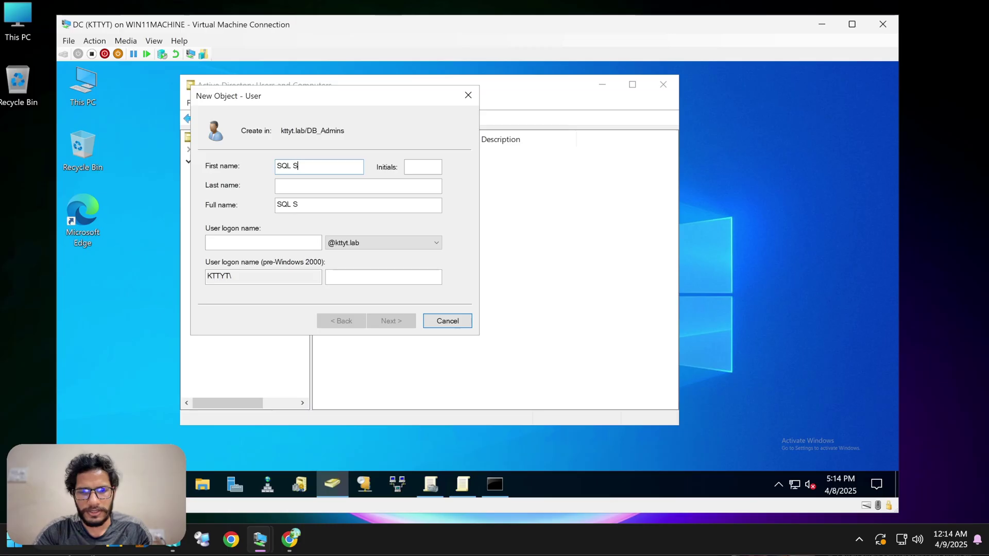
key("Tab")
key("Tab")
type("Svc")
left_click(304, 243)
type("sqlservicesvc")
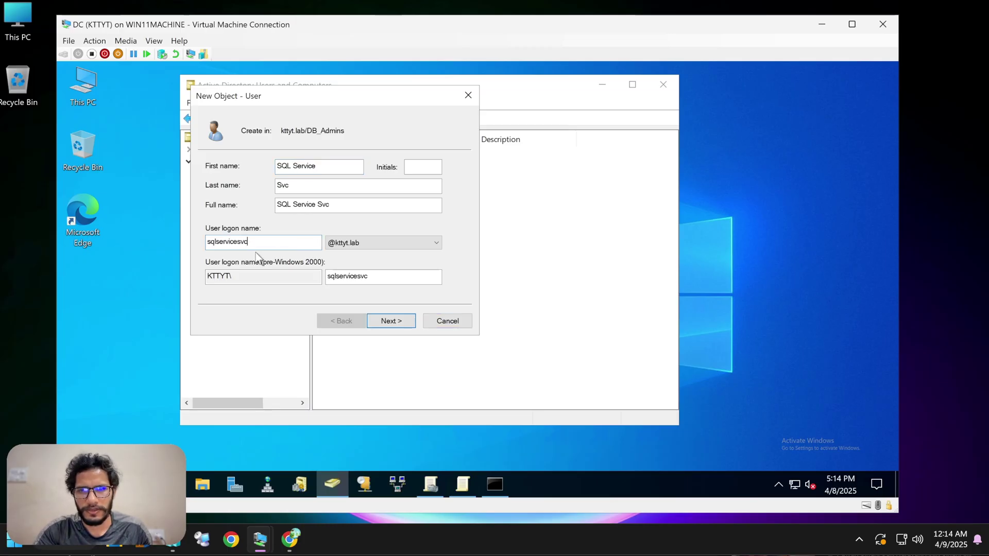
left_click(384, 321)
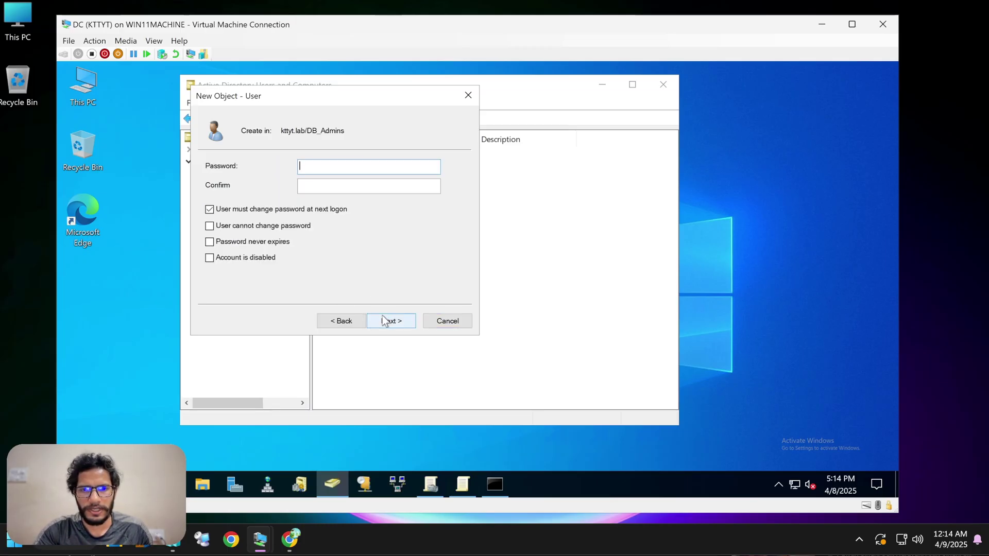
Step: Create the SQL Service Svc user with a confirmed account password that never expires and does not have to be changed at next logon
key("Caps_Lock")
type("P•••••••••••")
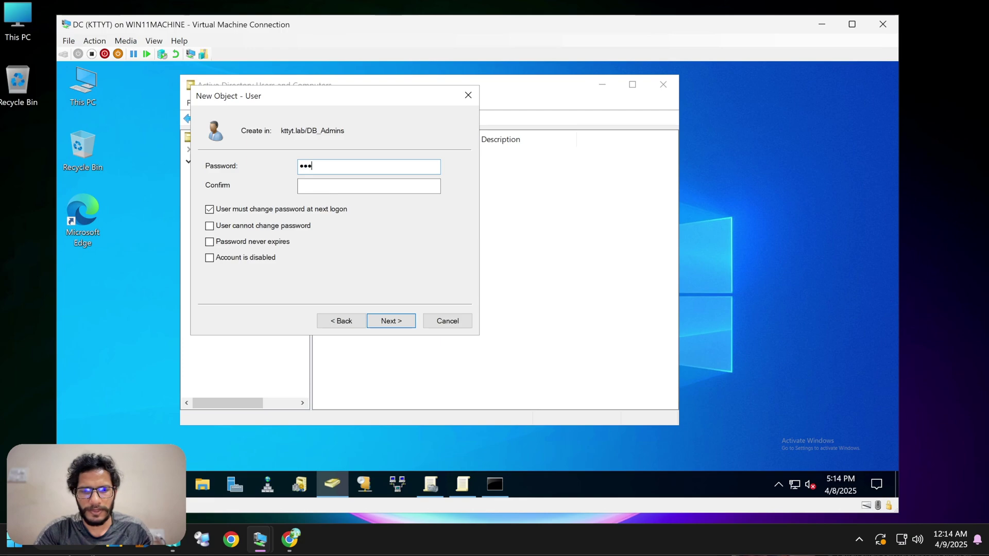
left_click(209, 209)
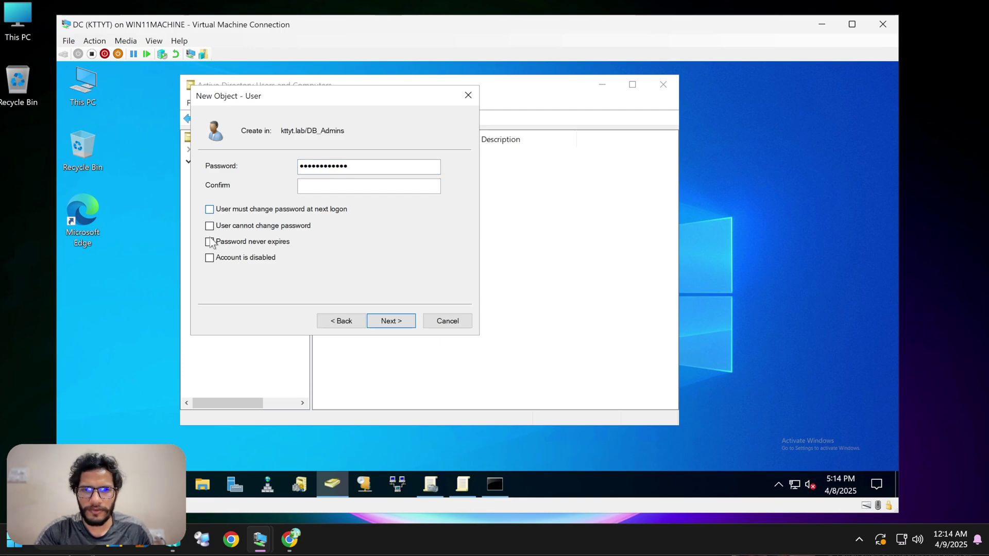
left_click(209, 242)
left_click(331, 185)
type("••••••••••••")
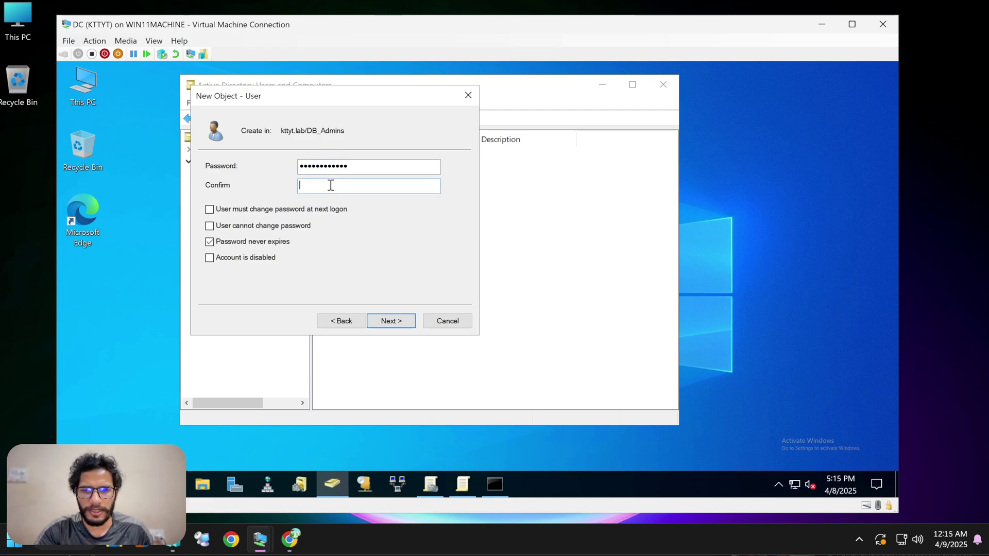
left_click(395, 321)
left_click(383, 322)
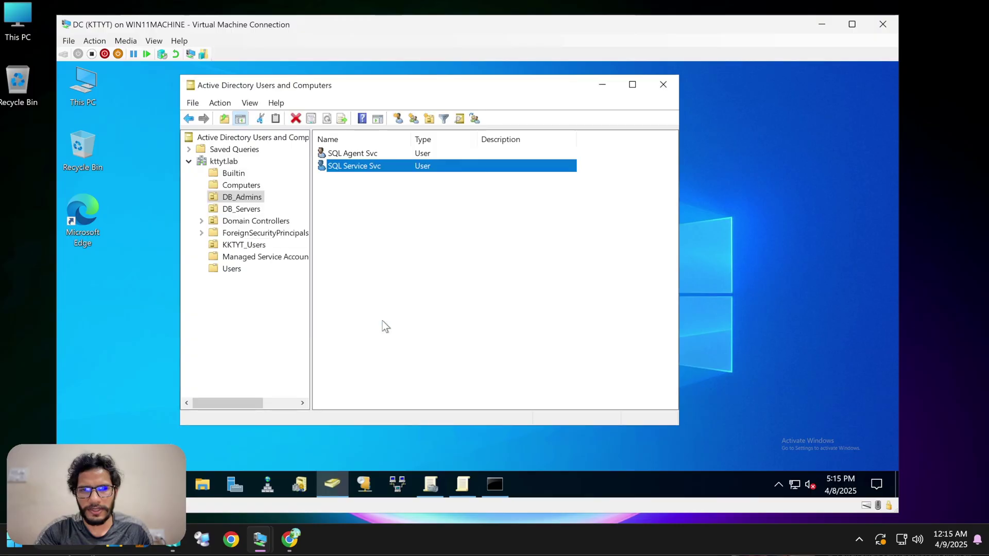
Step: Review the account settings in the SQL Service Svc user's properties
right_click(391, 201)
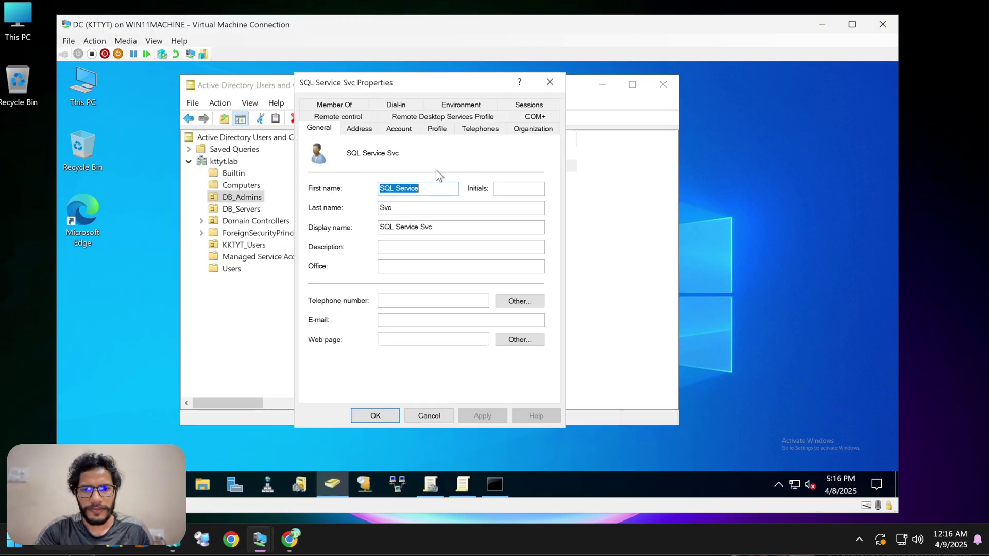
left_click(396, 130)
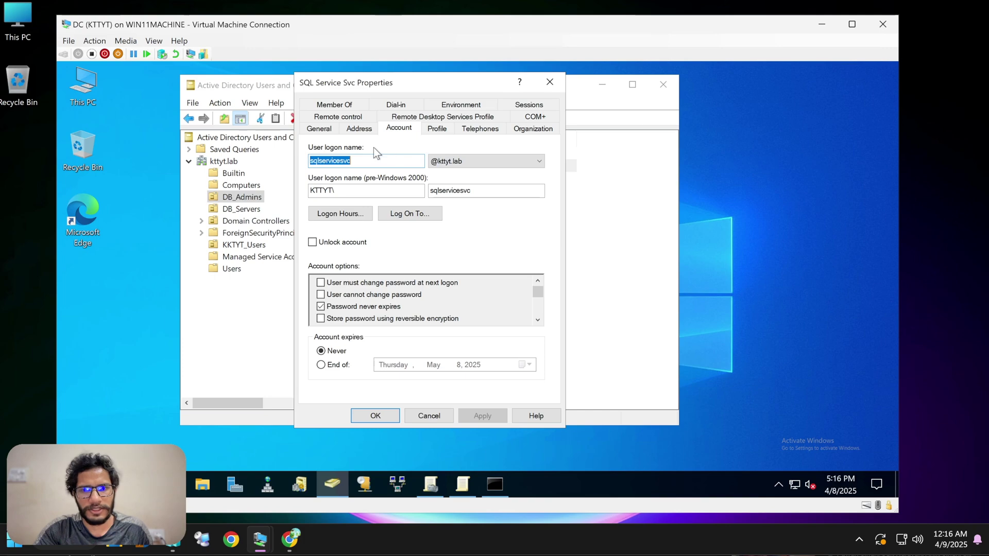
key("Escape")
right_click(371, 238)
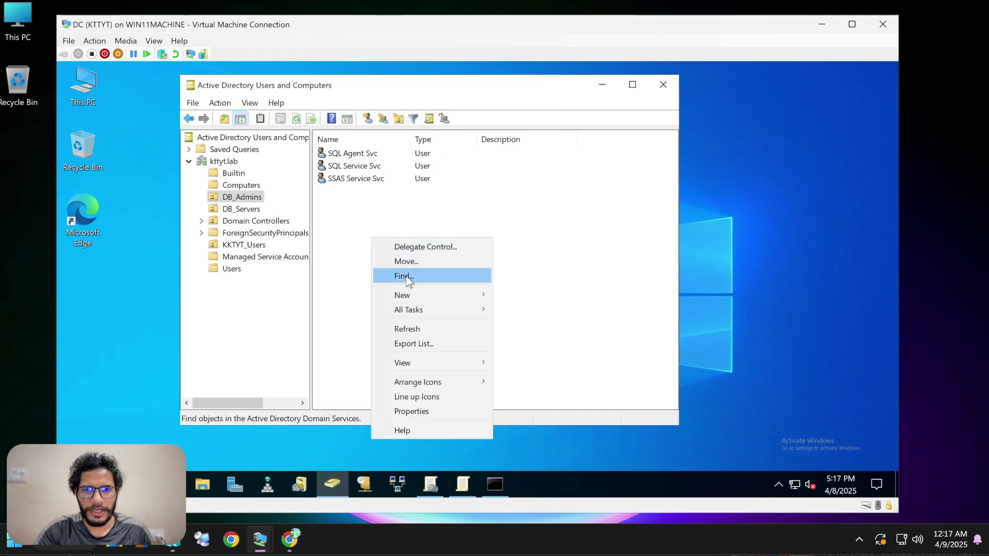
mouse_move(420, 293)
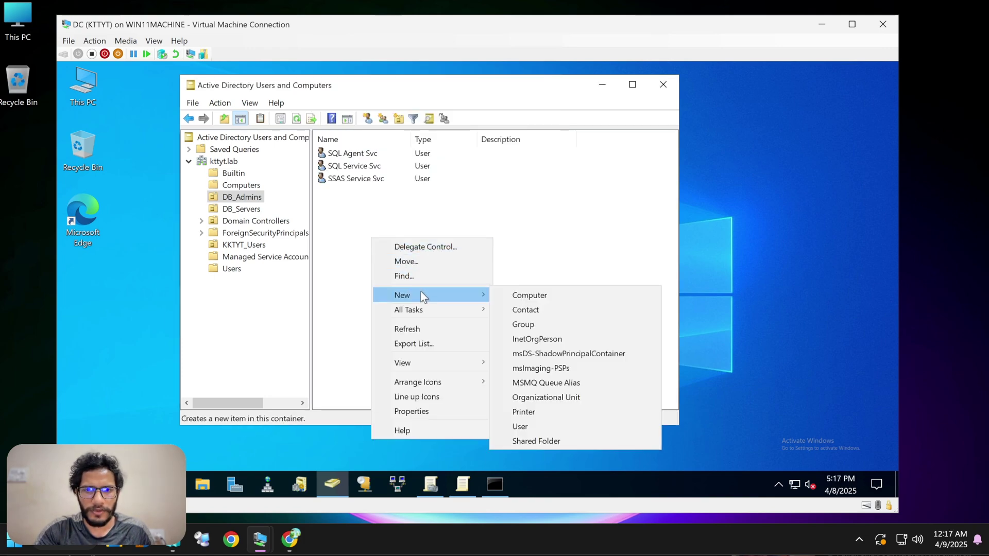
left_click(533, 321)
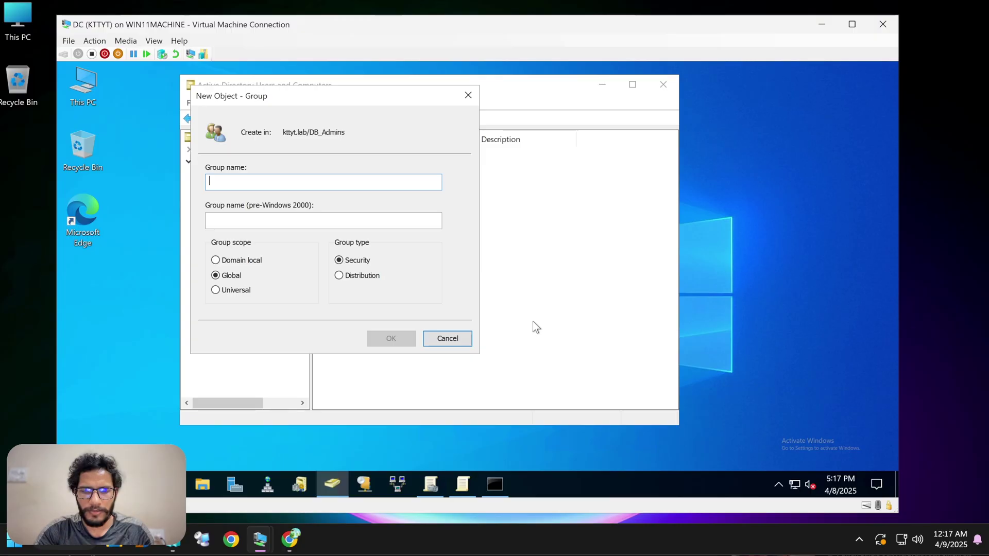
left_click(468, 95)
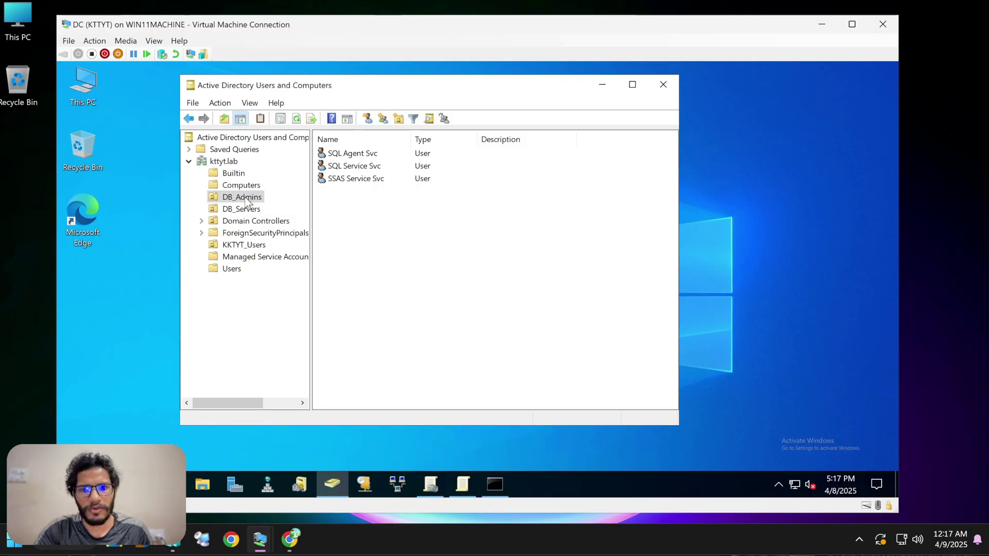
Step: Create a global security group named DBA_Admins in the DB_Admins organizational unit
right_click(374, 208)
mouse_move(416, 264)
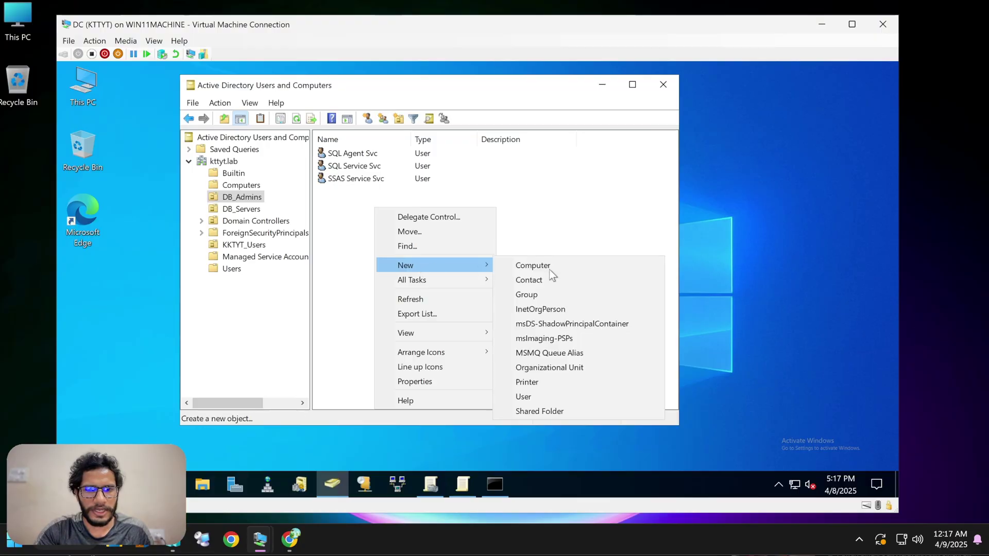
left_click(541, 296)
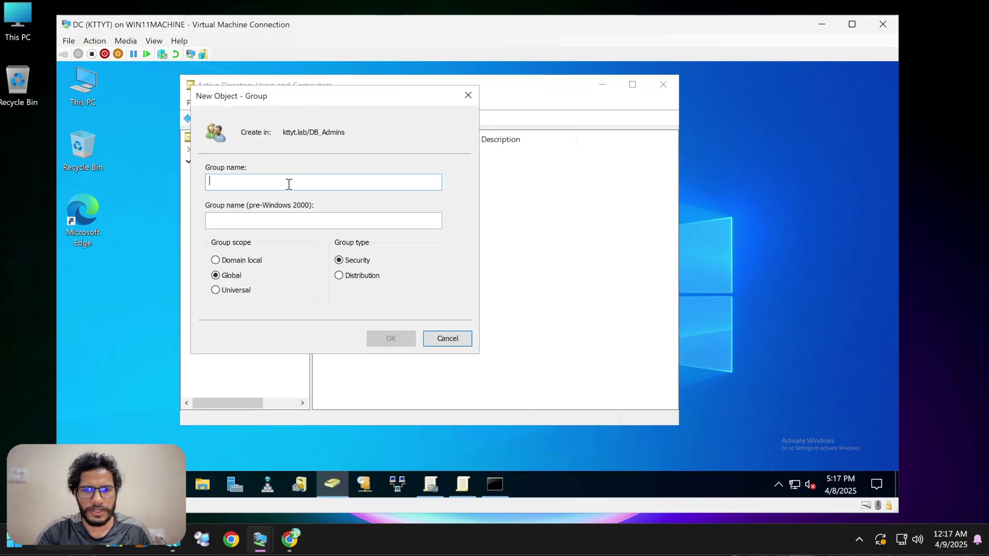
type("db")
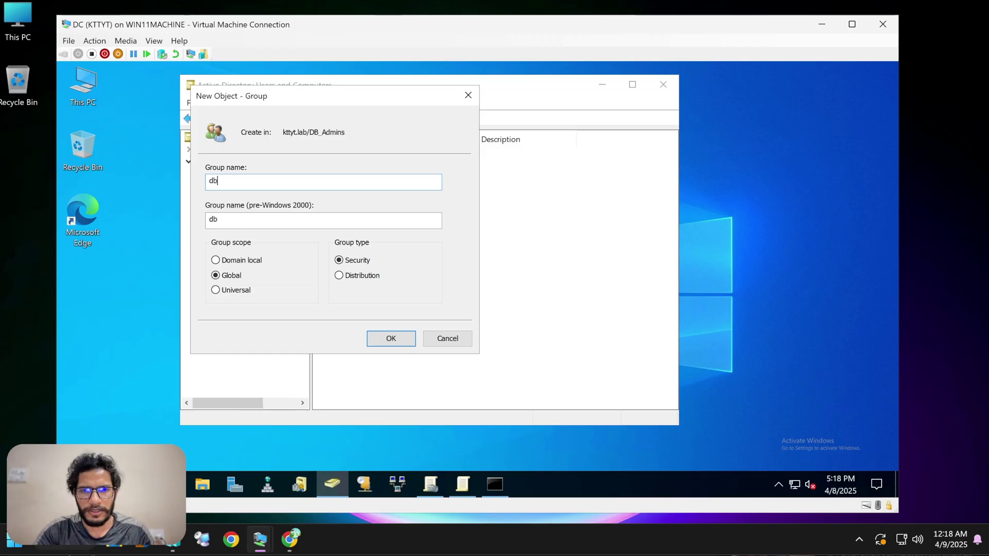
key("BackSpace")
key("BackSpace")
type("DBA_Admins")
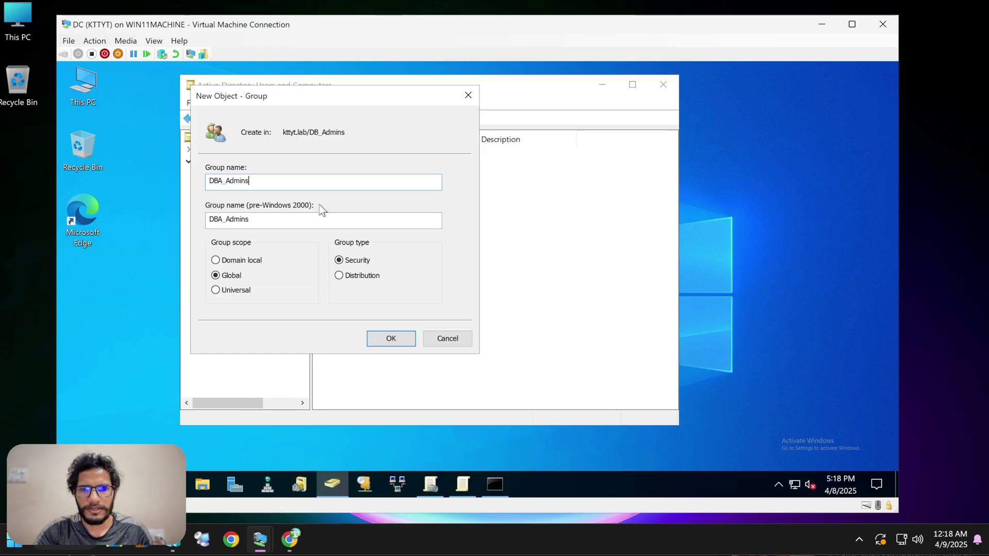
left_click(394, 339)
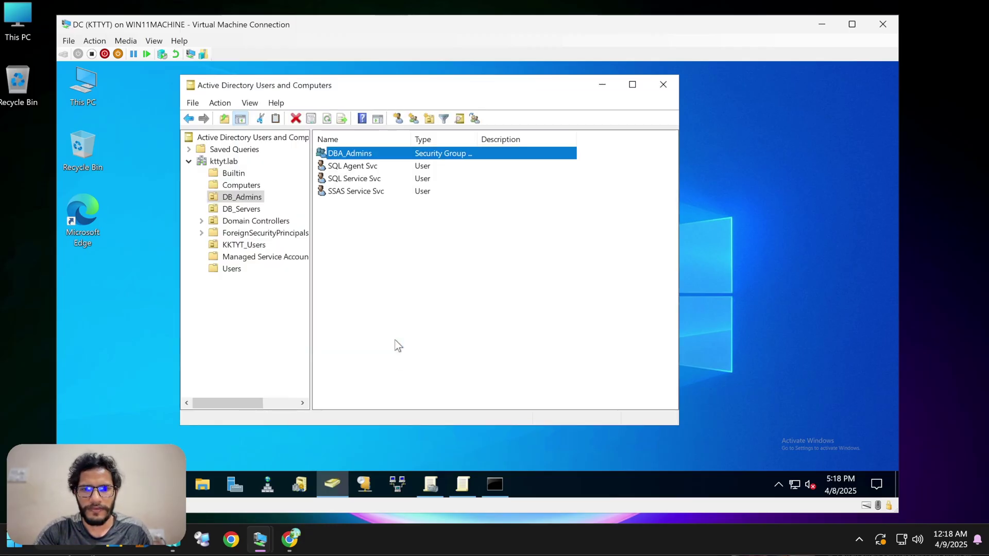
Step: Add the SQL Agent Svc, SQL Service Svc and SSAS Service Svc accounts as members of the DBA_Admins group
double_click(366, 155)
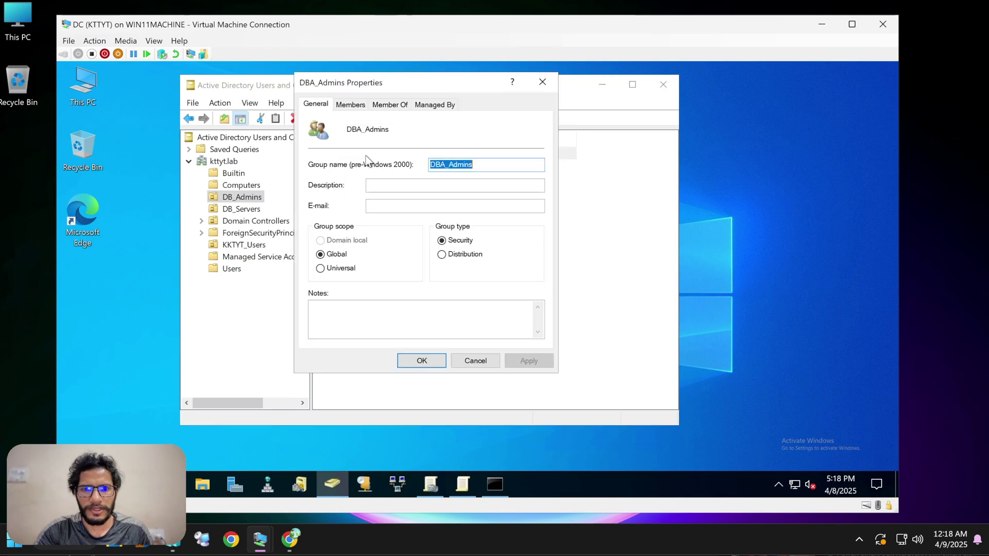
left_click(360, 106)
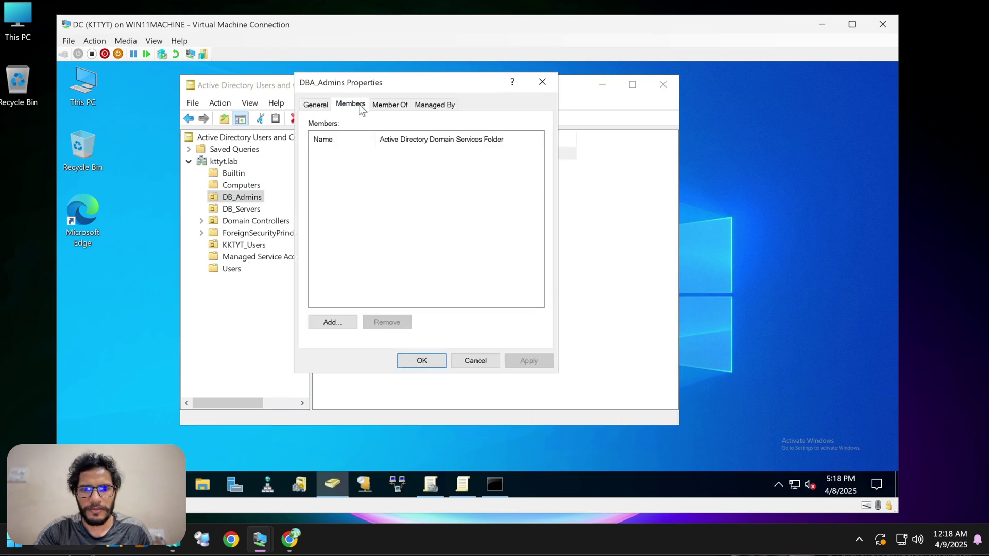
left_click(331, 322)
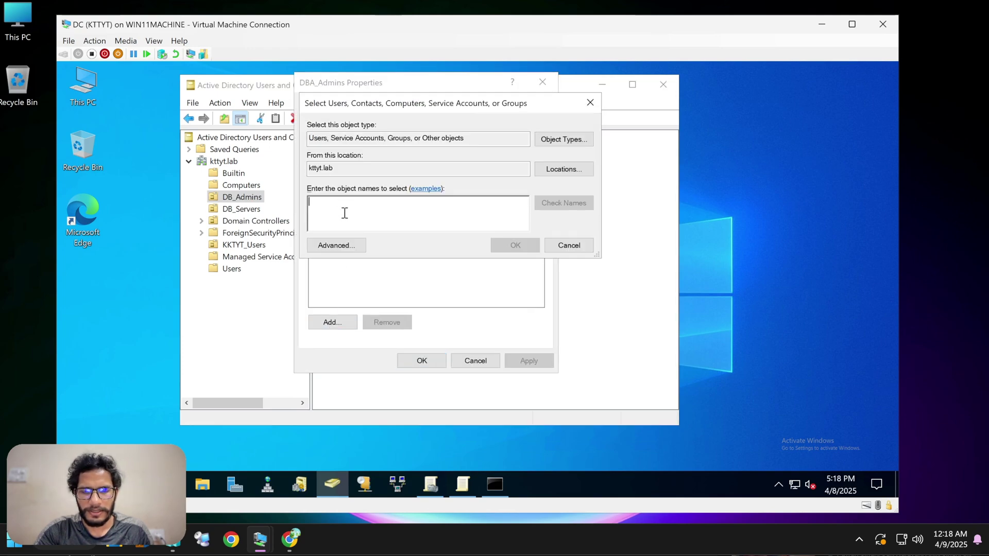
type("ssql")
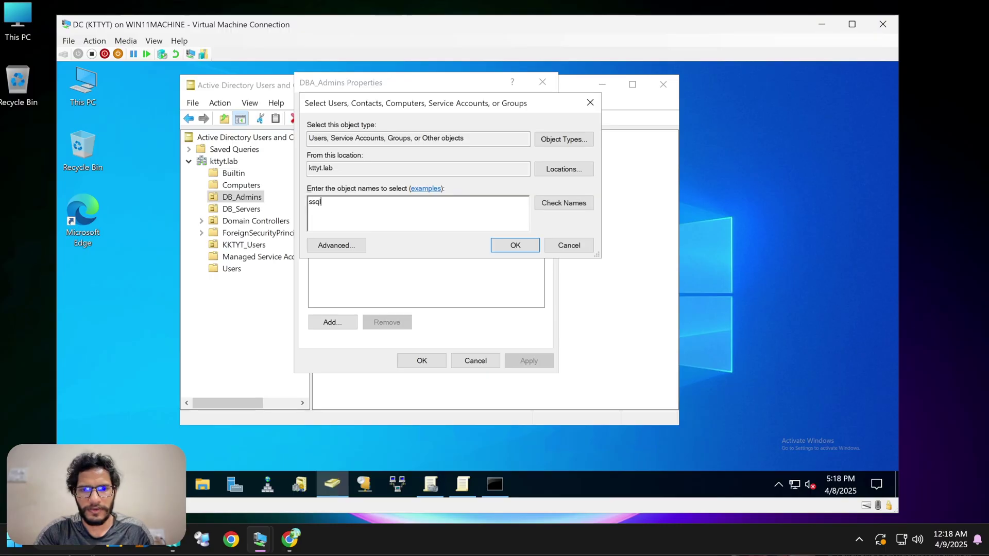
left_click(570, 203)
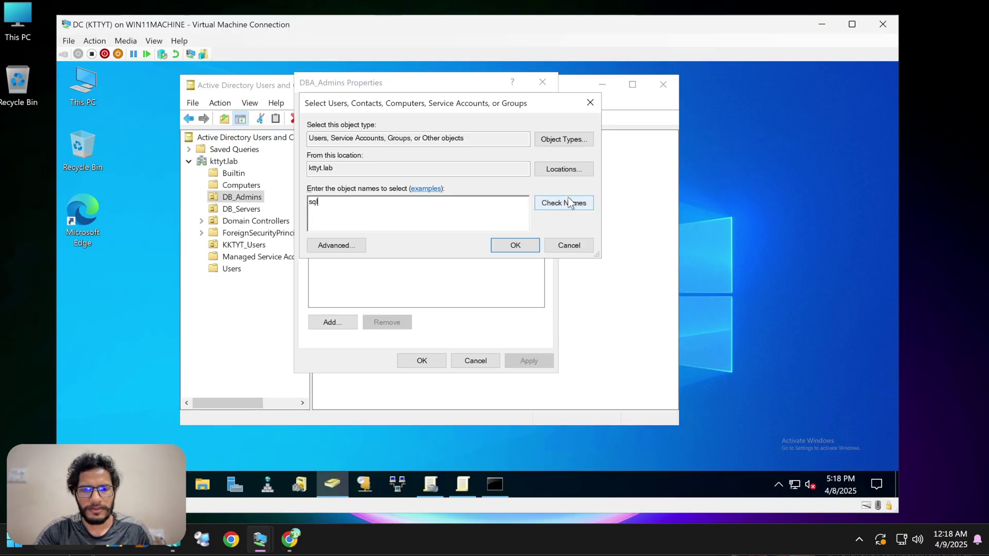
key("ctrl+a")
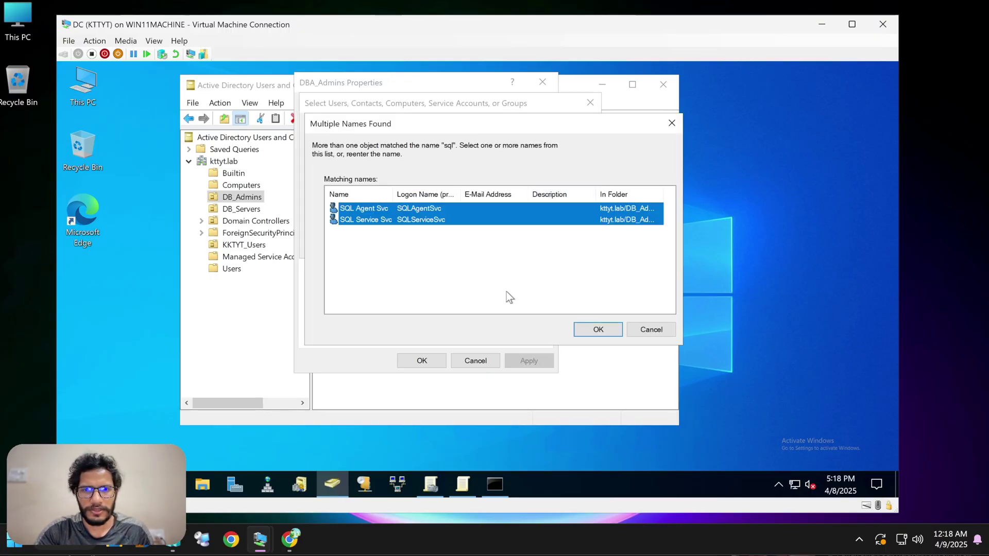
left_click(592, 329)
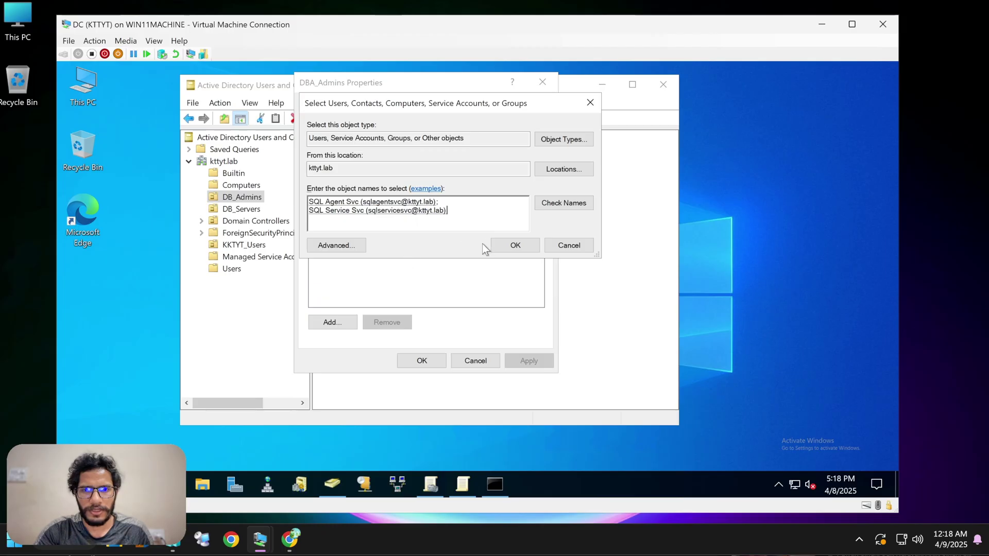
left_click(556, 205)
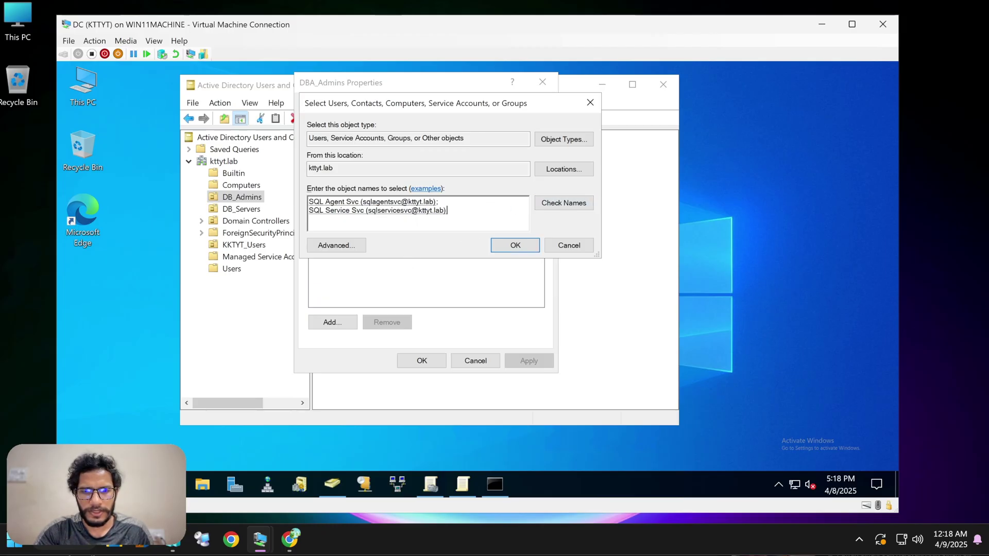
key("Return")
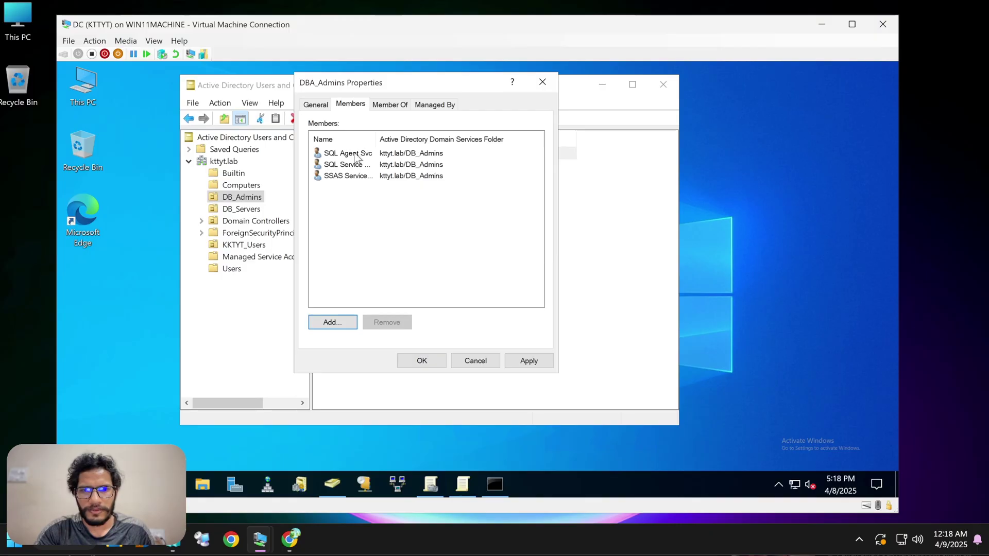
Step: Apply the new member list to the DBA_Admins group and close its properties
left_click(355, 177)
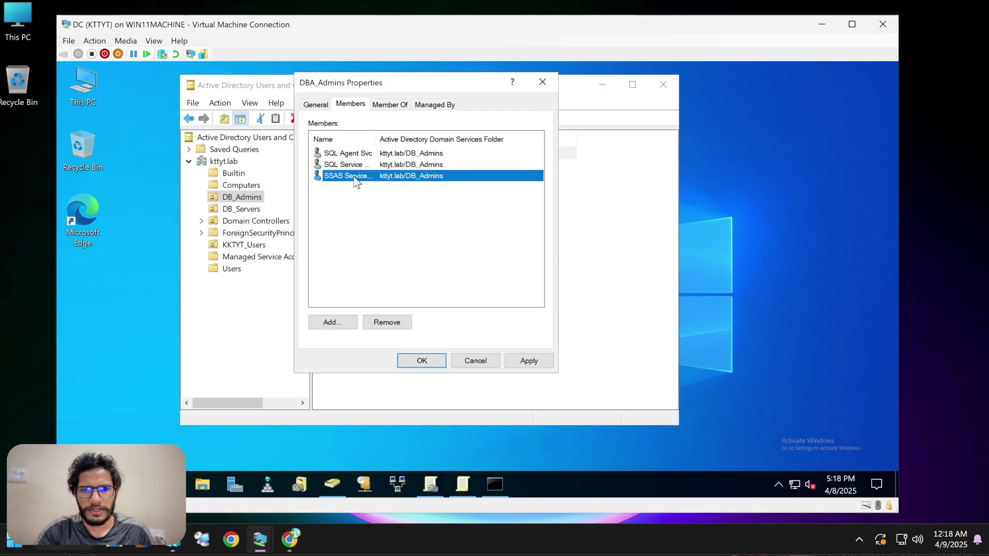
left_click(345, 326)
left_click(567, 244)
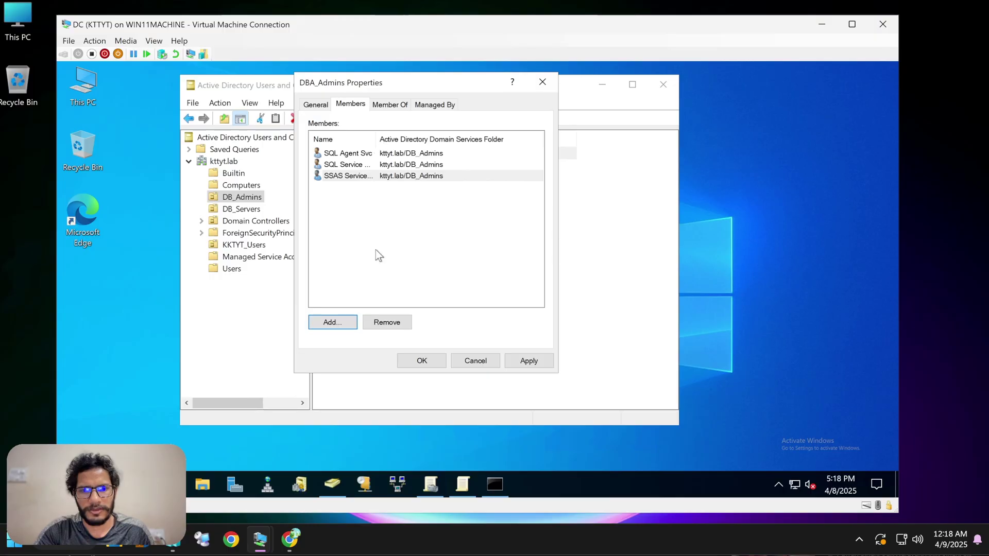
left_click(522, 360)
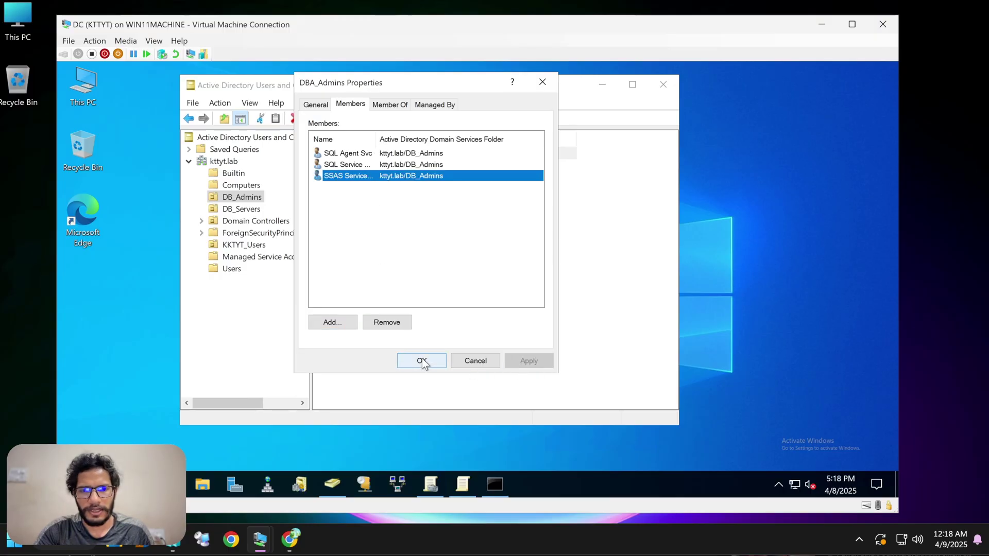
left_click(422, 359)
Step: Make the DBA_Admins group a member of Domain Admins, apply the change and close the group's properties
double_click(382, 154)
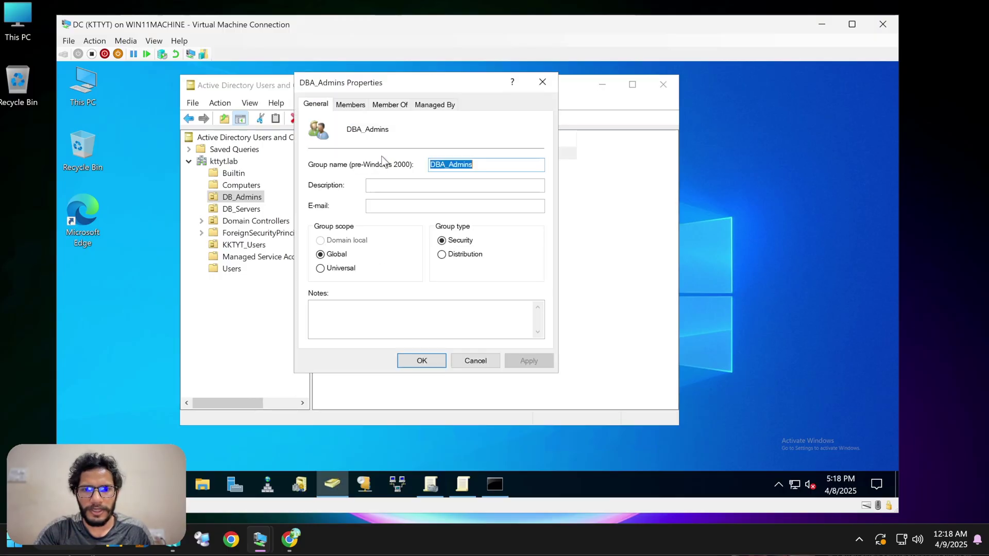
left_click(348, 105)
left_click(387, 106)
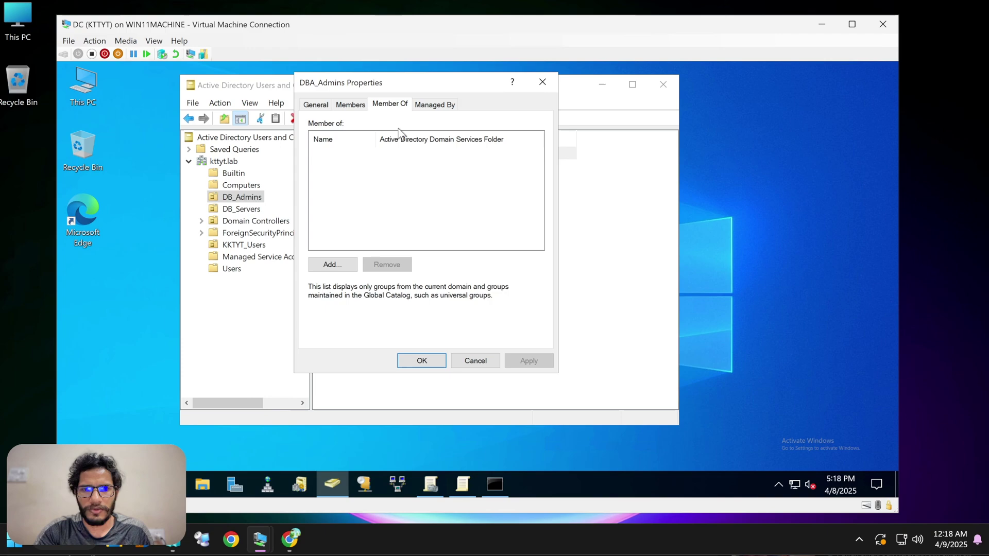
left_click(332, 264)
type("domai")
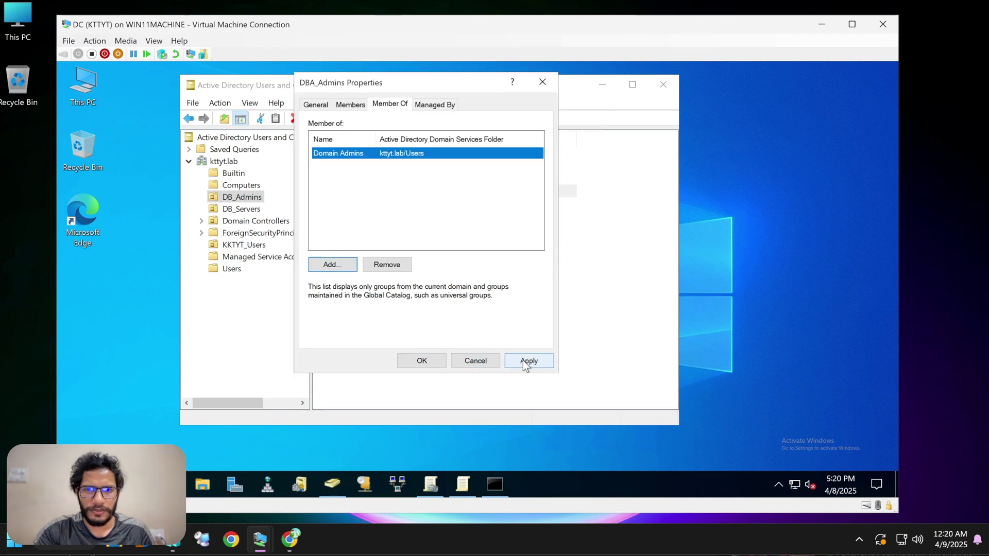
left_click(524, 361)
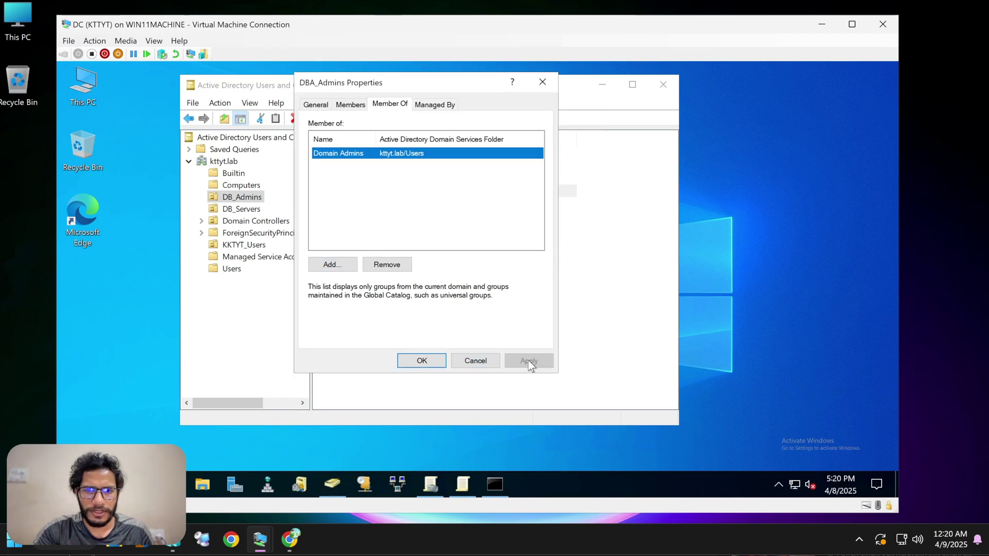
left_click(420, 361)
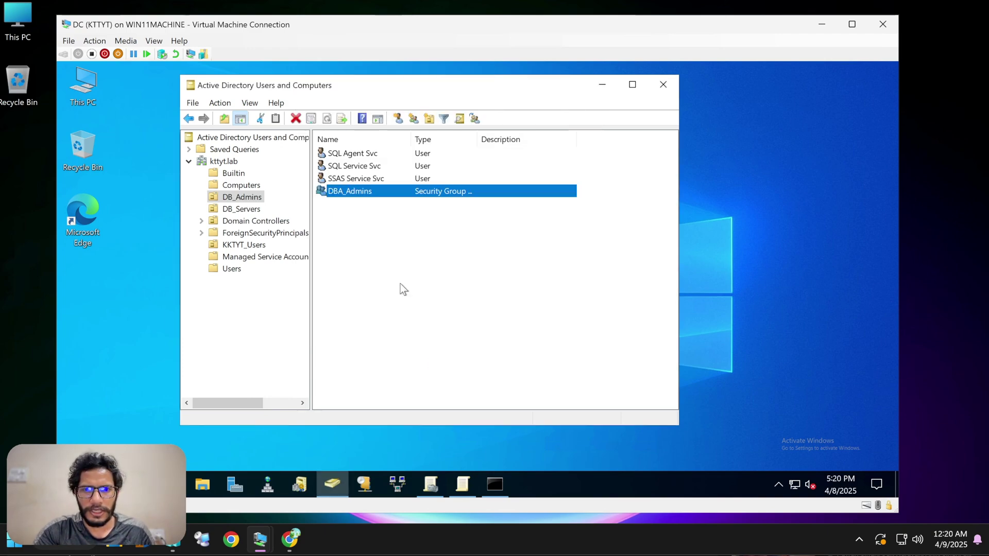
left_click(367, 191)
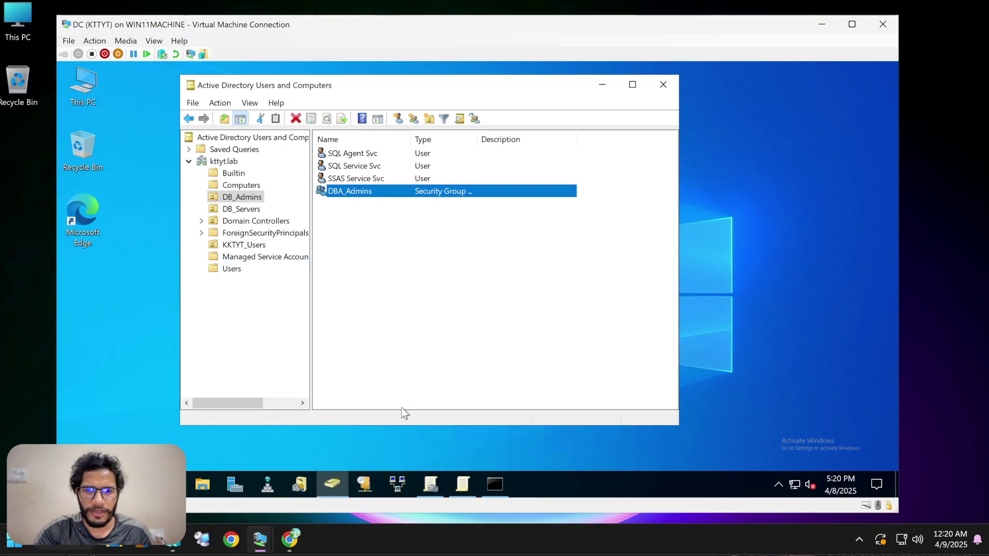
Step: Switch to the browser guide and review its group policy steps for granting the Perform volume maintenance tasks right
left_click(292, 533)
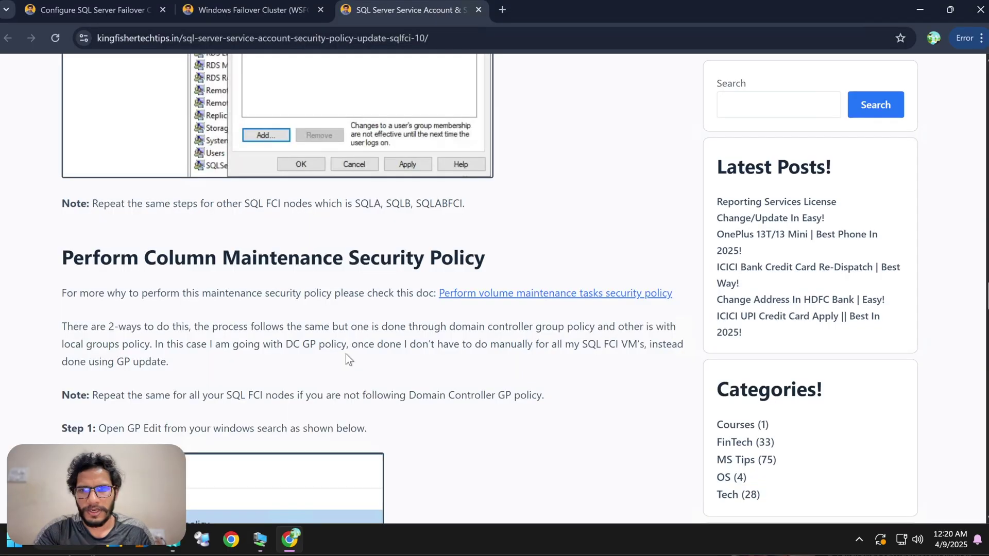
scroll(335, 296, "down", 2)
scroll(335, 297, "down", 5)
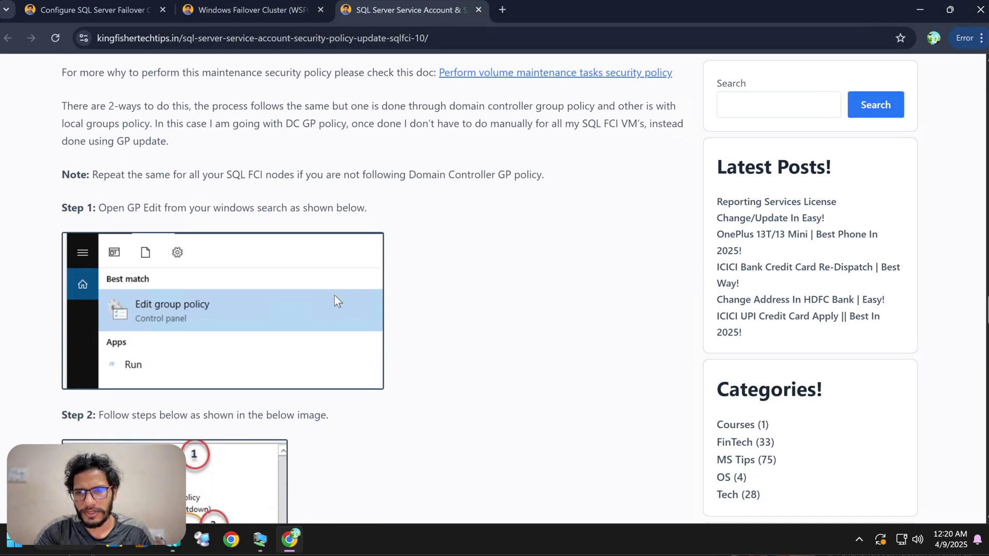
scroll(334, 296, "up", 2)
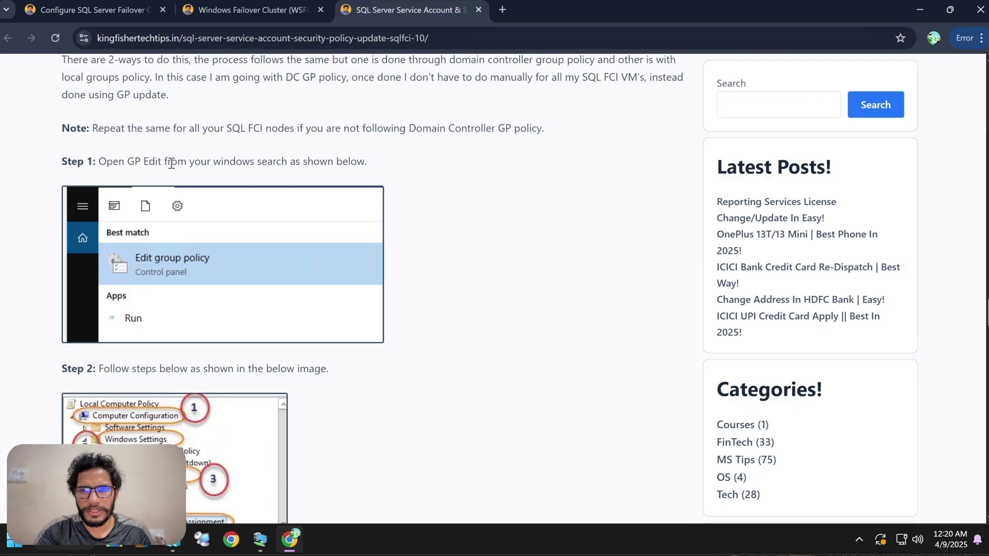
scroll(302, 172, "down", 2)
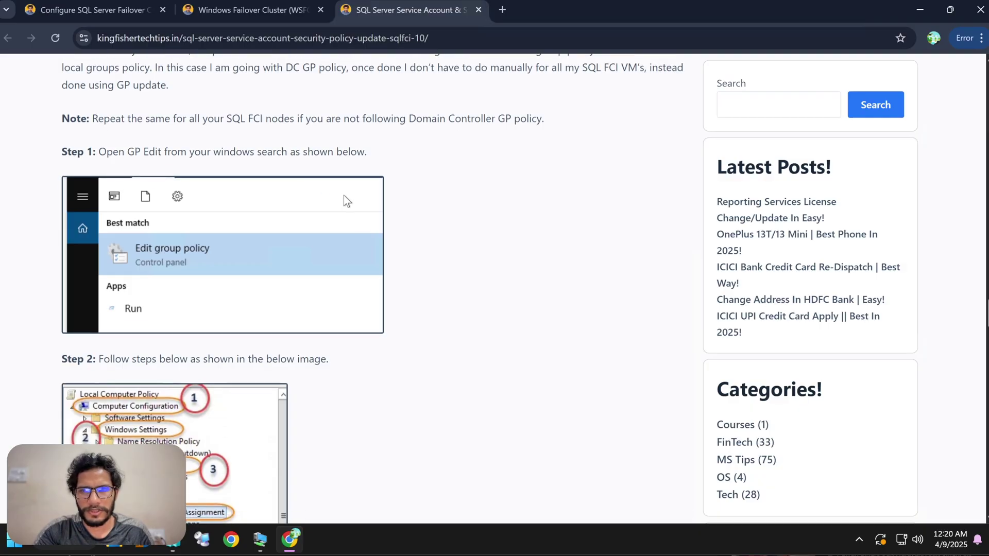
scroll(238, 193, "down", 9)
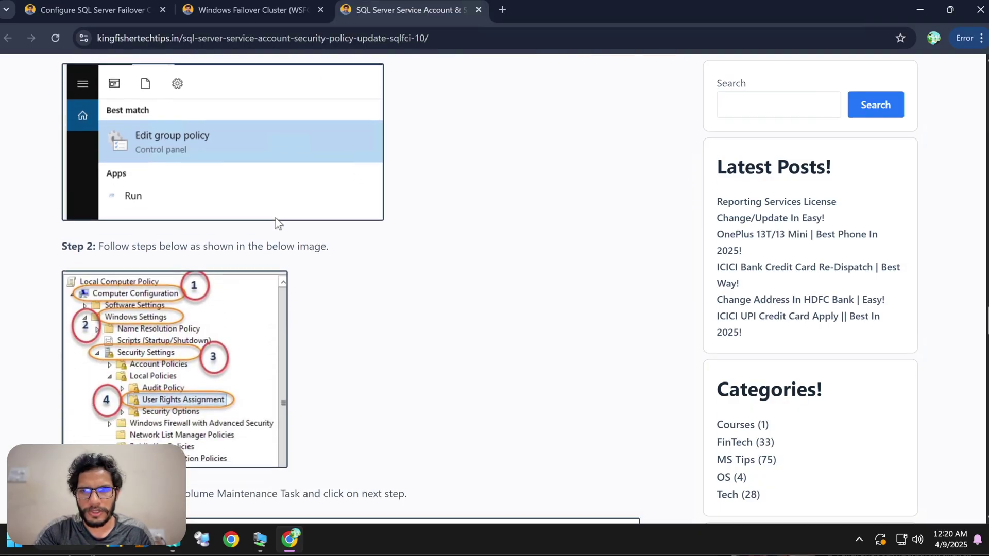
scroll(334, 280, "down", 20)
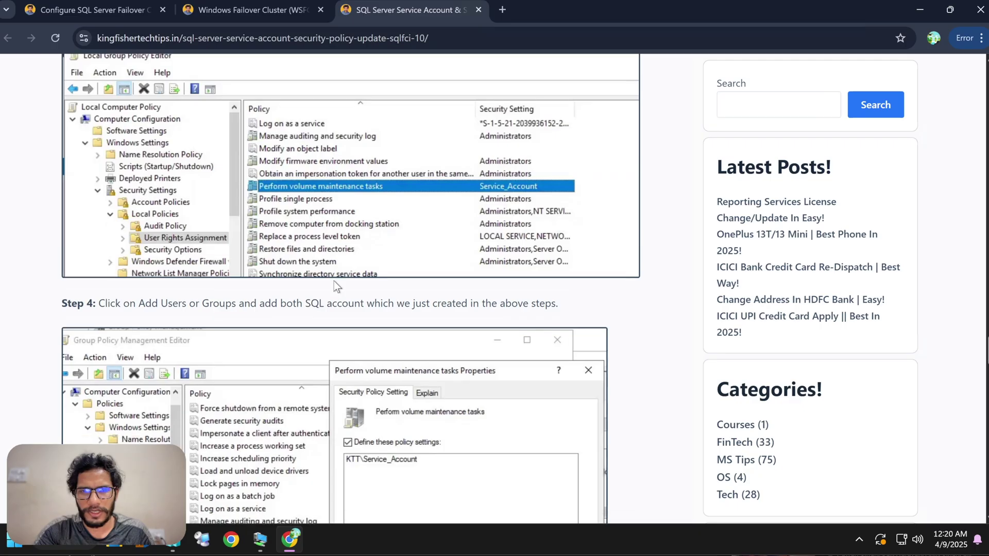
scroll(329, 265, "up", 8)
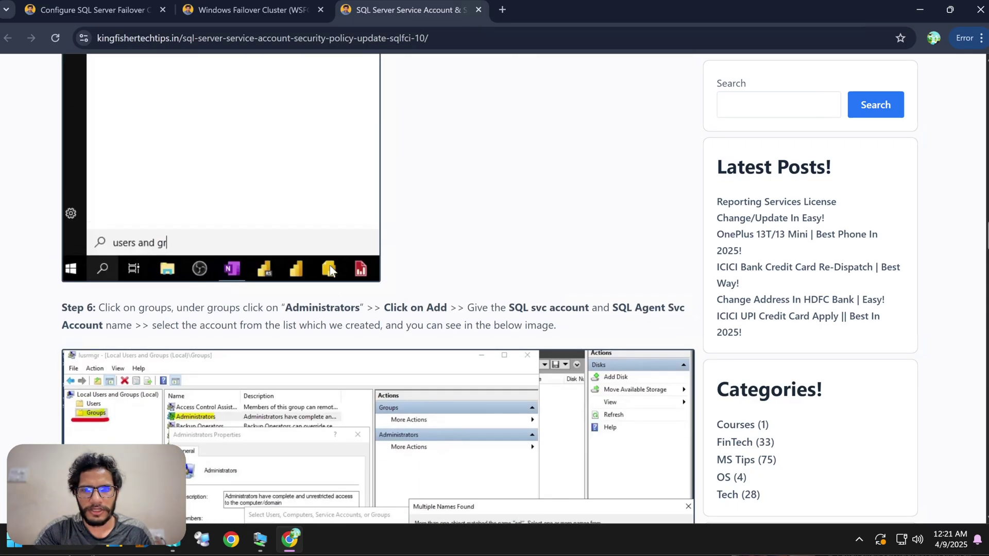
scroll(330, 265, "down", 7)
scroll(396, 280, "down", 5)
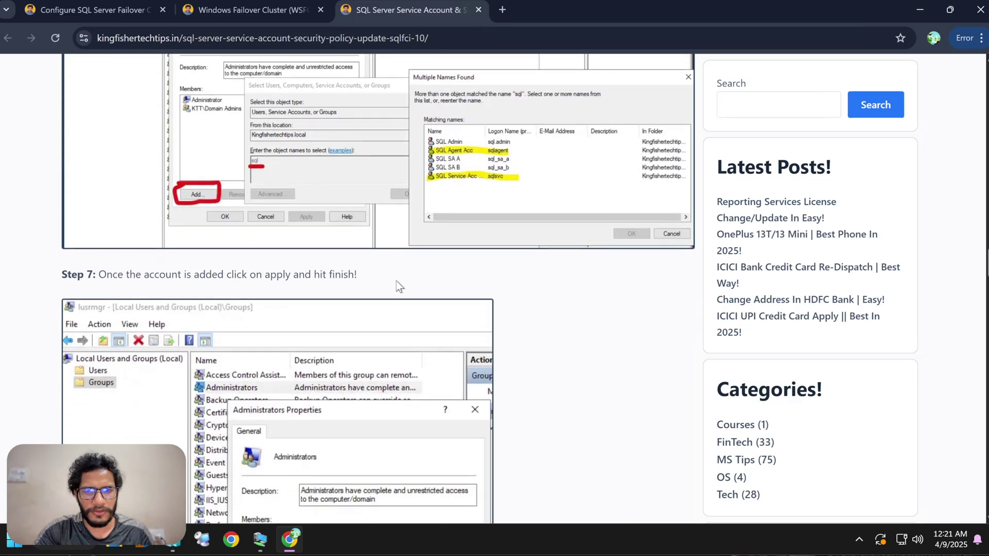
scroll(397, 280, "down", 4)
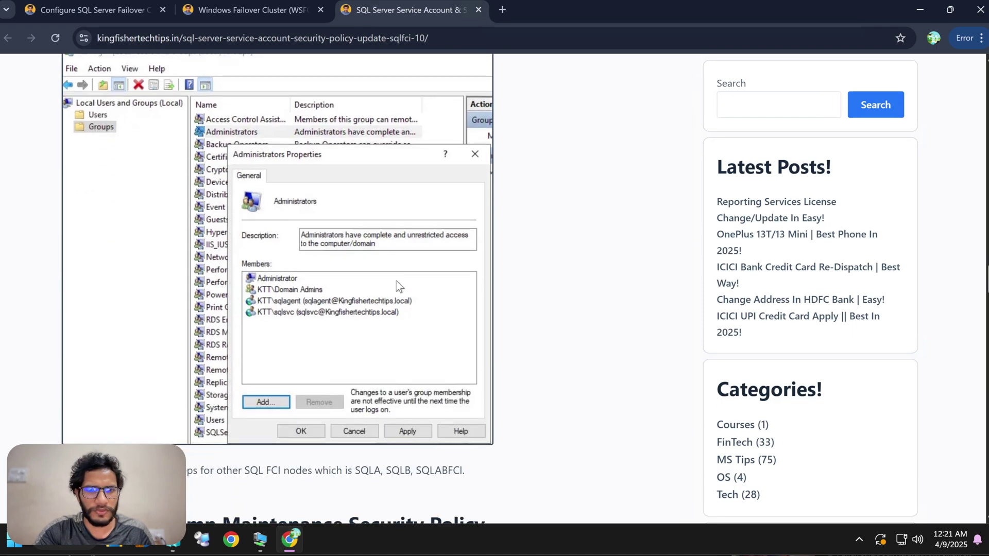
scroll(332, 328, "down", 5)
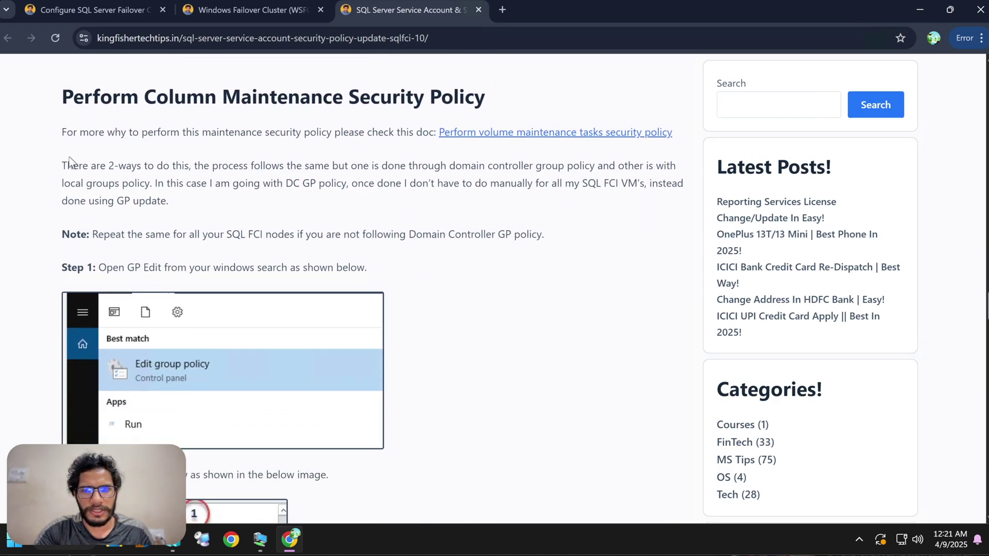
scroll(309, 187, "down", 1)
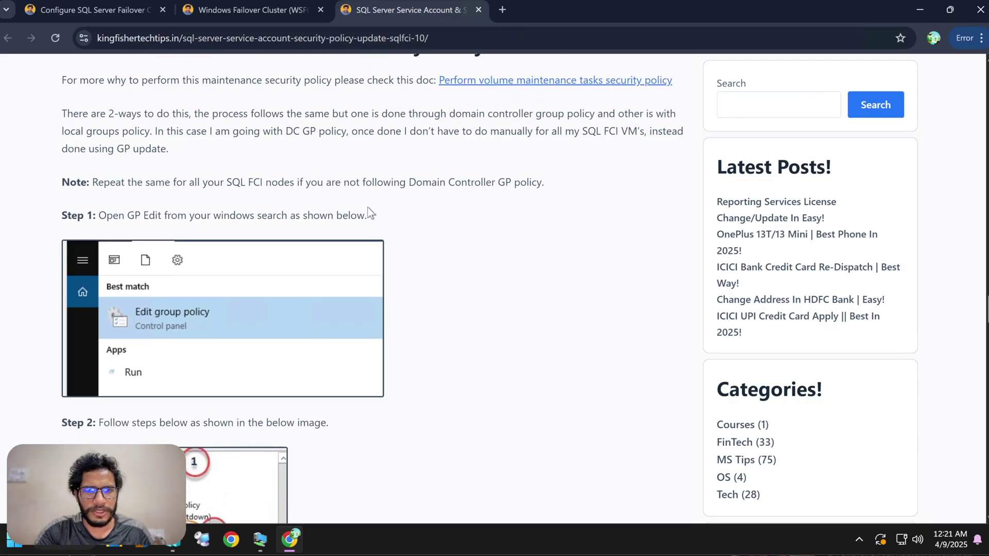
scroll(381, 242, "down", 4)
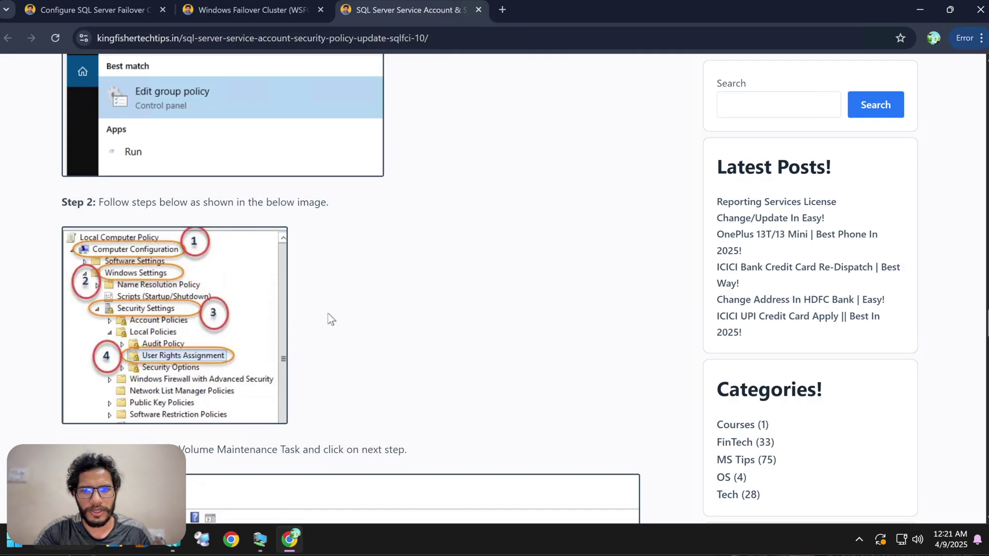
scroll(335, 336, "down", 6)
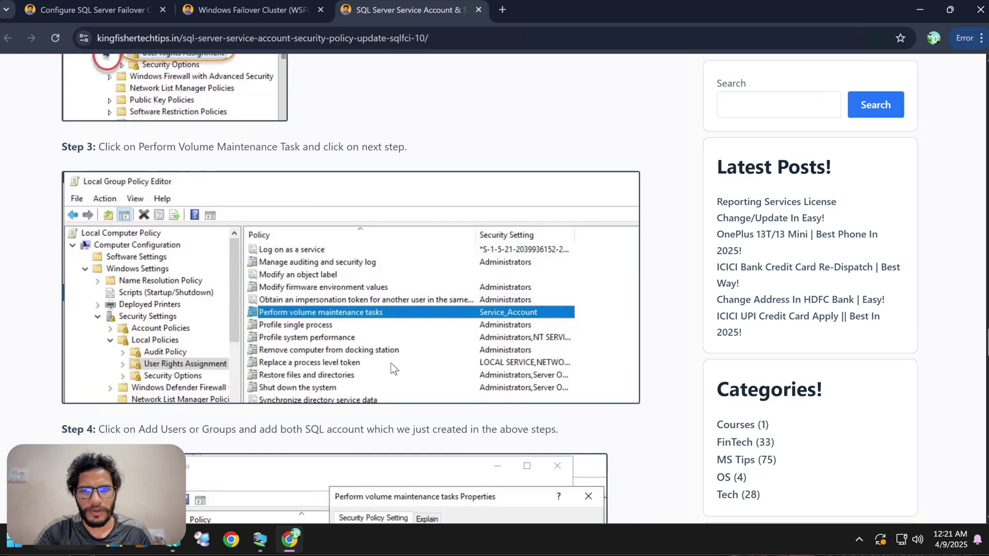
scroll(360, 351, "down", 12)
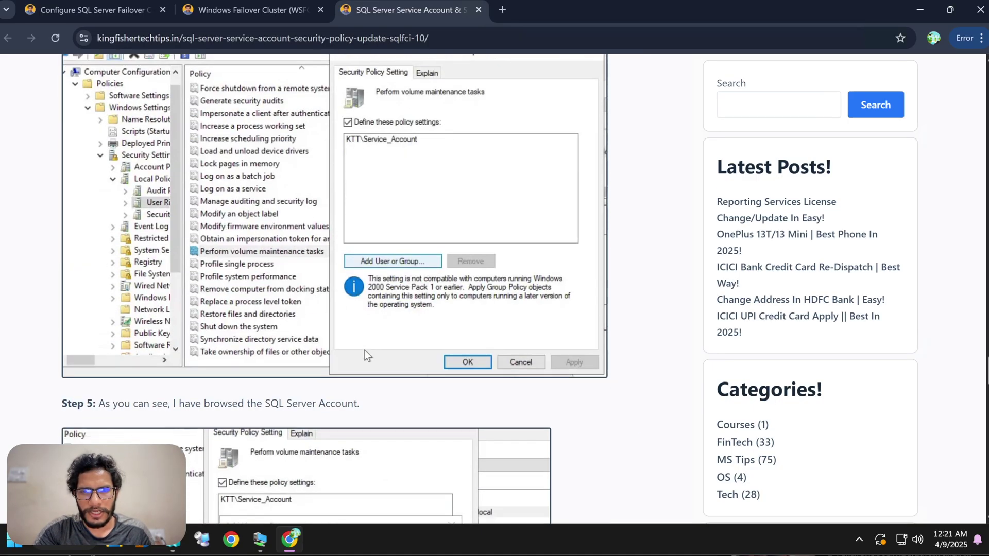
Step: Review guide steps 5 to 7 on adding the SQL service accounts to the local Administrators group of each VM
scroll(308, 339, "up", 14)
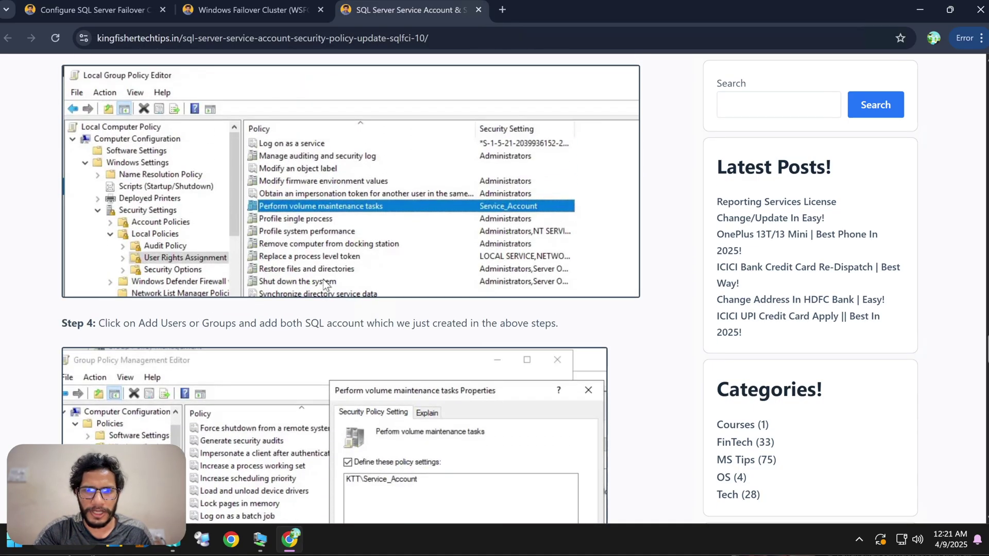
scroll(324, 282, "up", 20)
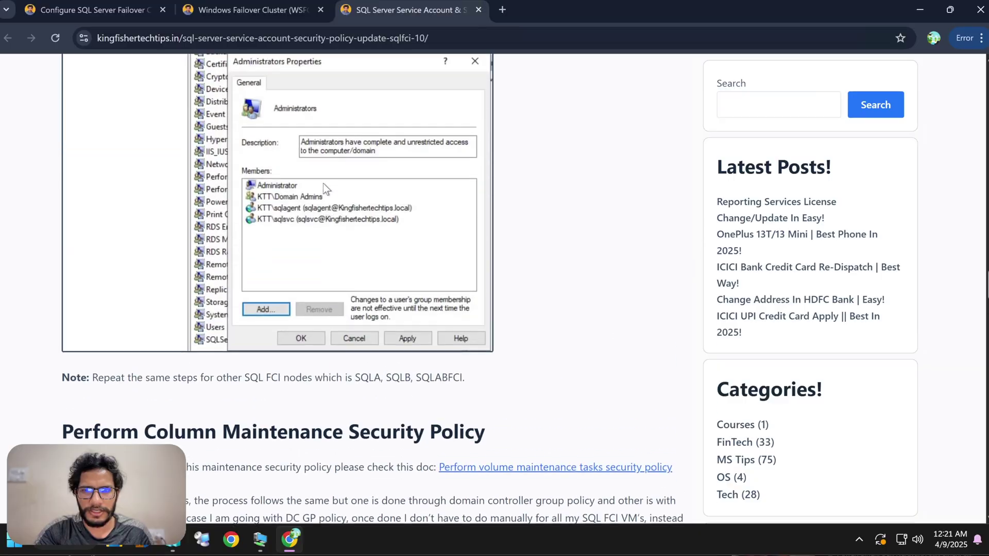
scroll(249, 230, "up", 12)
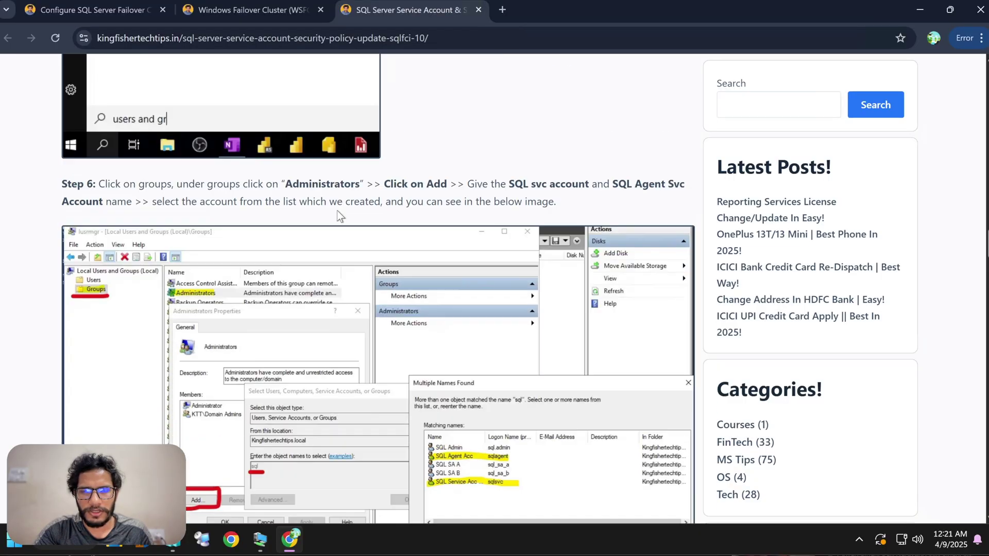
scroll(267, 235, "up", 9)
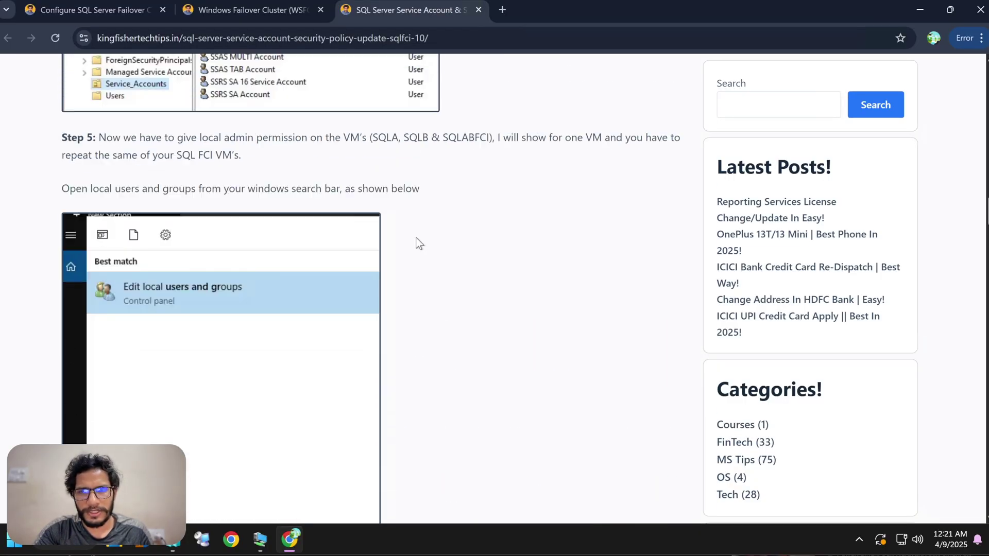
scroll(207, 363, "down", 3)
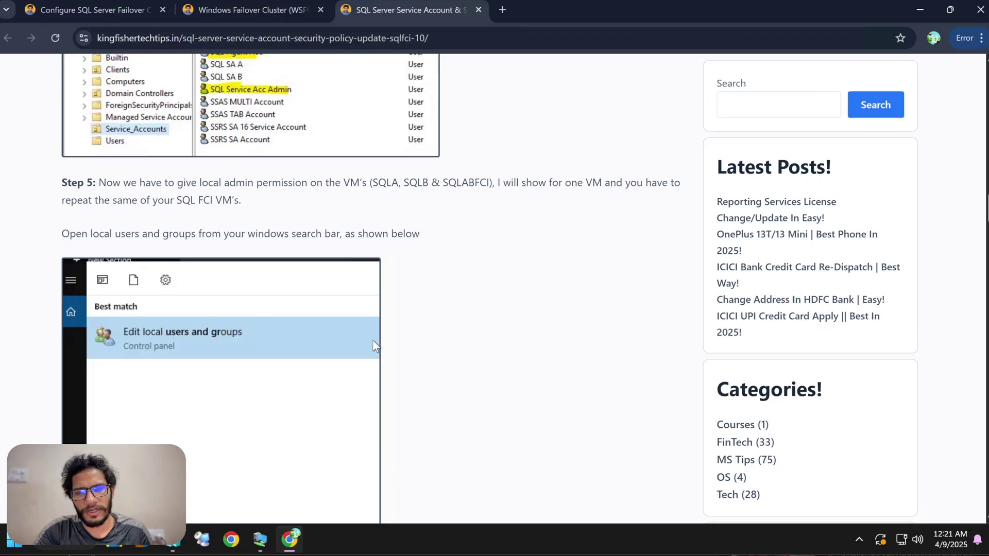
scroll(401, 277, "down", 8)
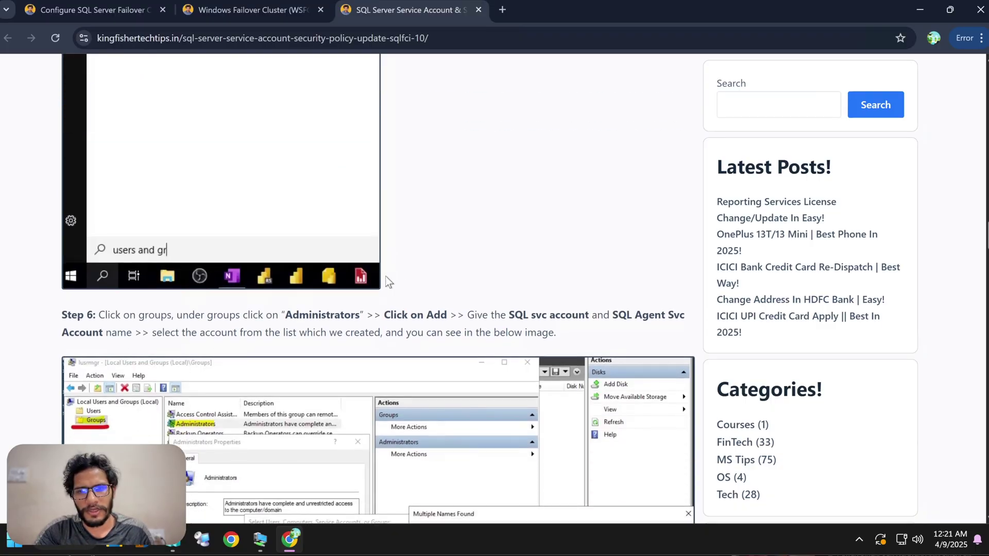
scroll(347, 253, "up", 1)
scroll(317, 268, "down", 3)
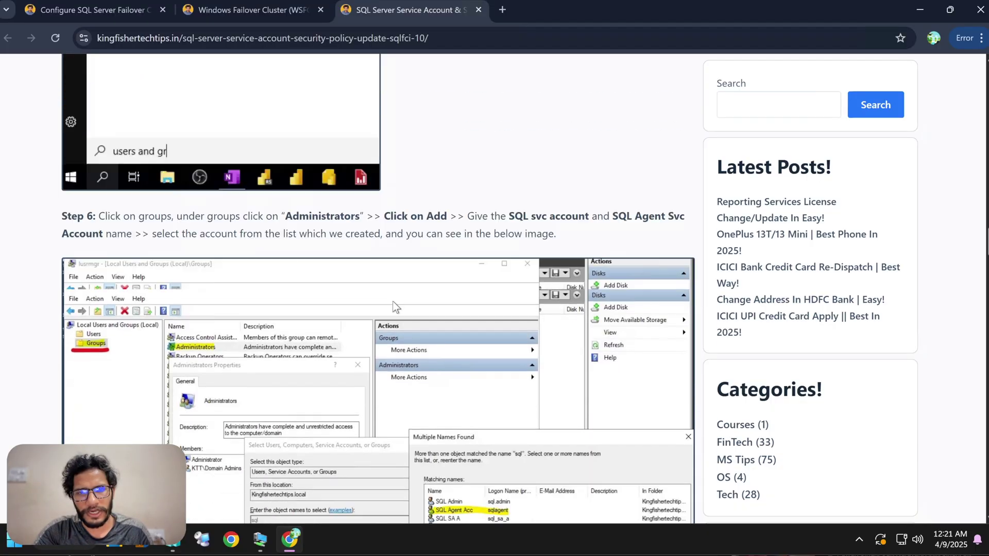
scroll(317, 269, "down", 1)
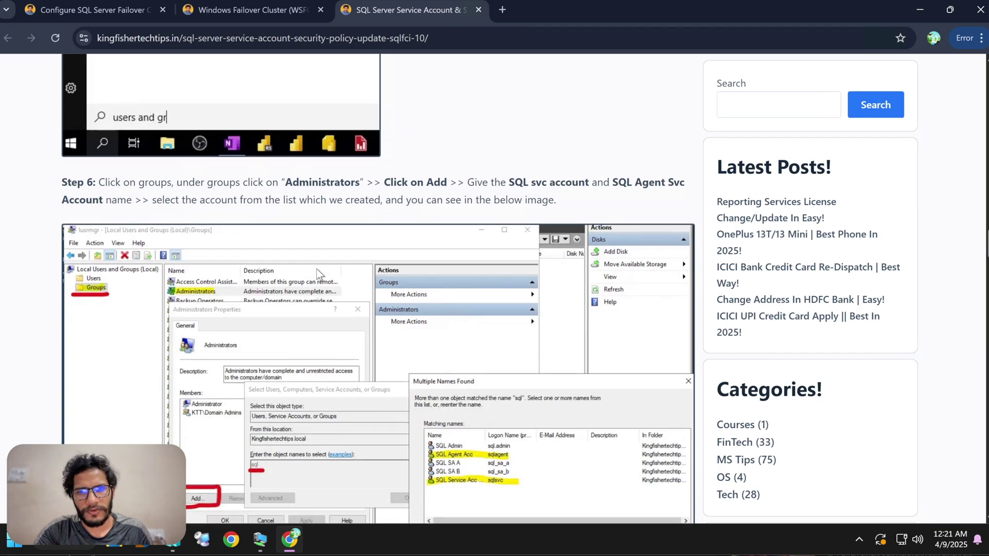
scroll(386, 307, "down", 15)
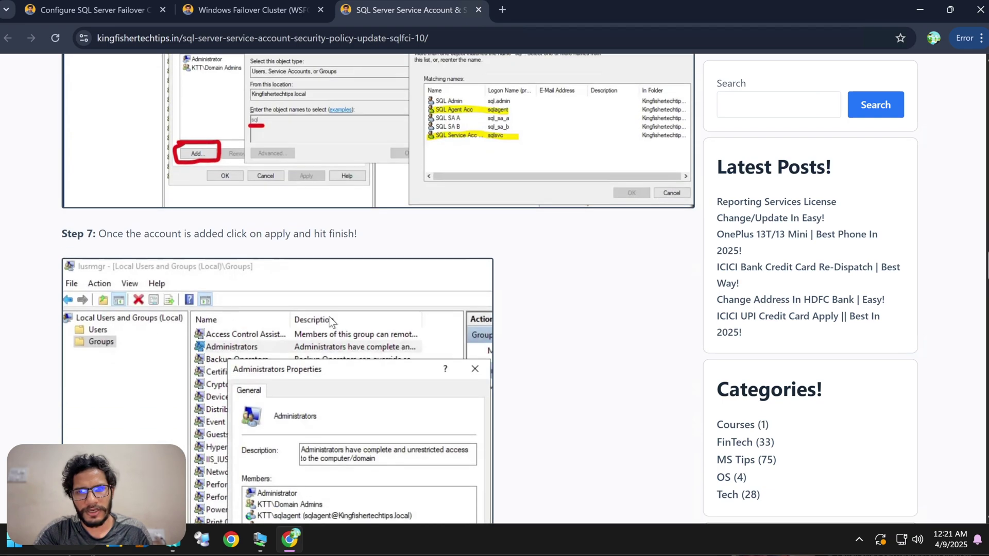
scroll(420, 334, "down", 3)
scroll(308, 364, "up", 15)
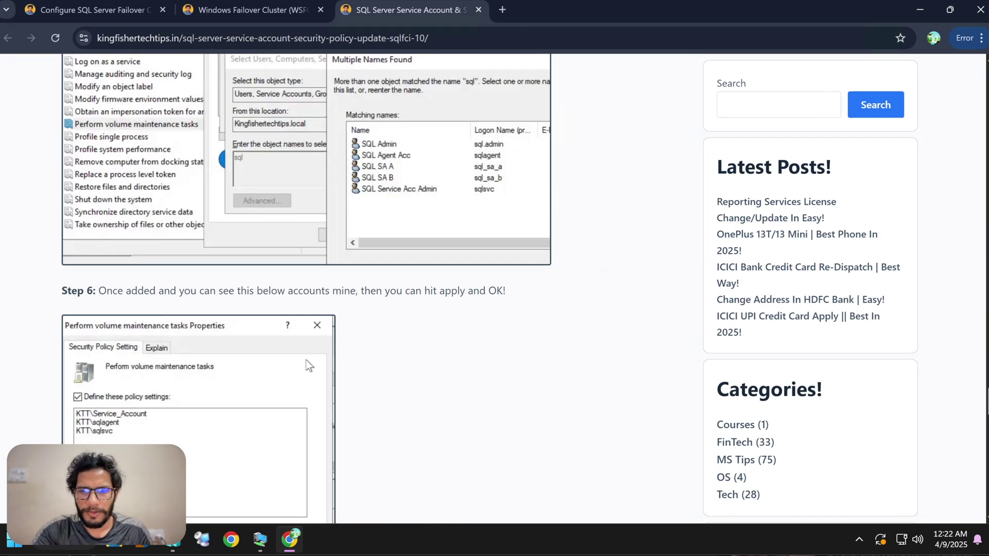
Step: Switch to the SQLA virtual machine, search for "edit user" to open Local Users and Groups, and display its local groups
mouse_move(257, 538)
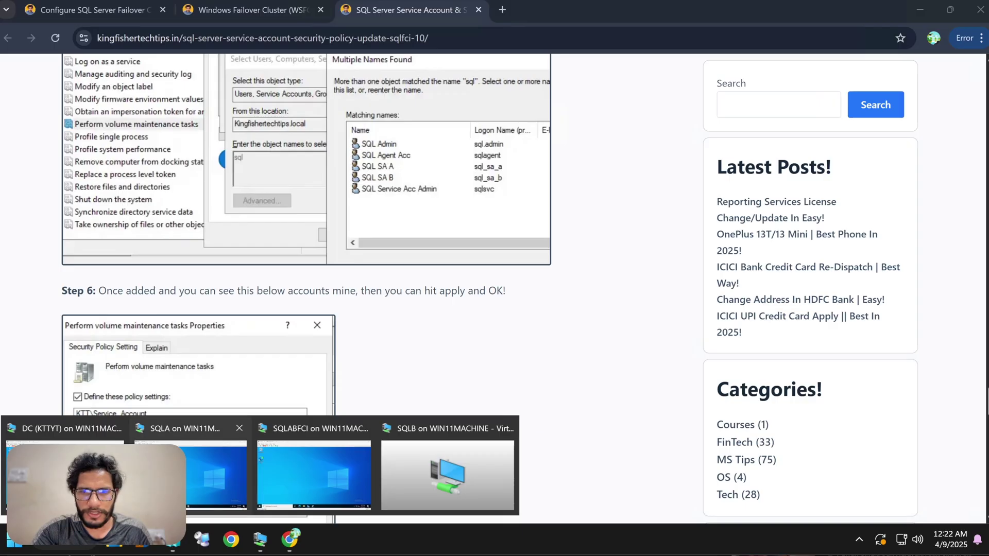
left_click(227, 479)
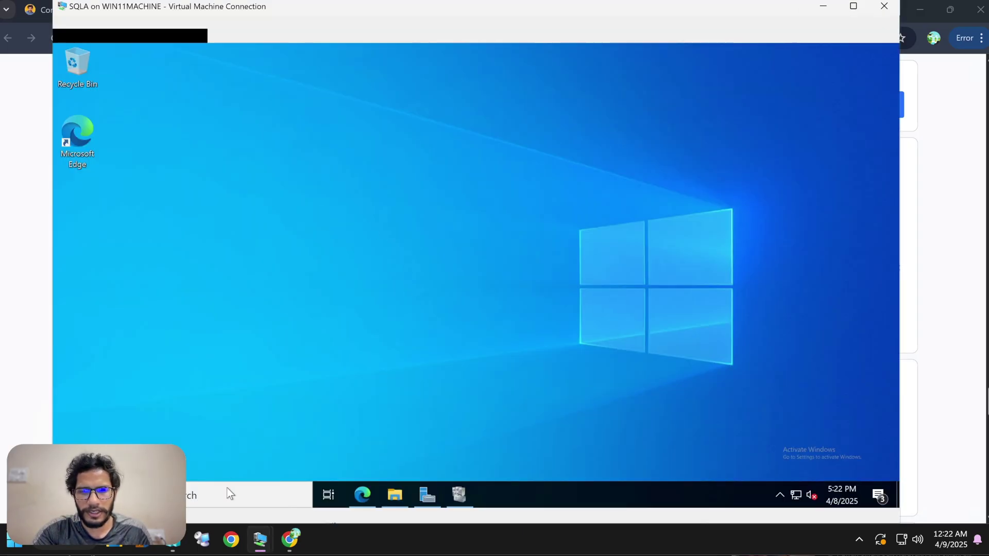
left_click(200, 494)
type("edit user")
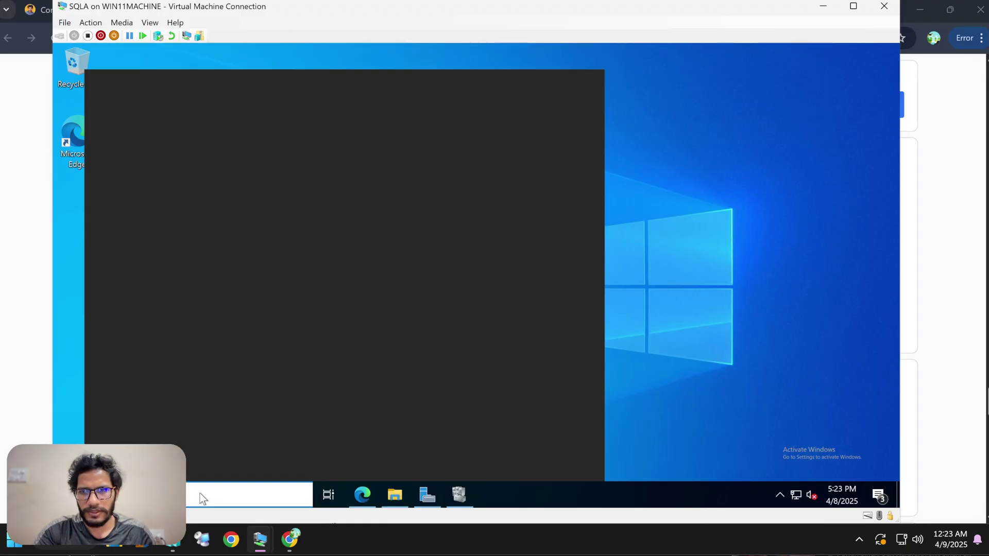
left_click(188, 158)
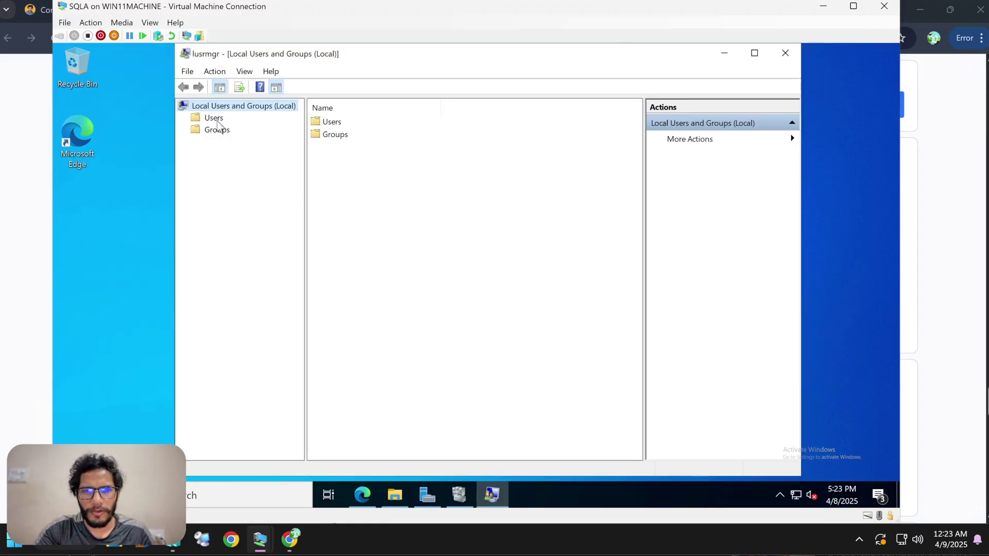
left_click(214, 119)
left_click(218, 132)
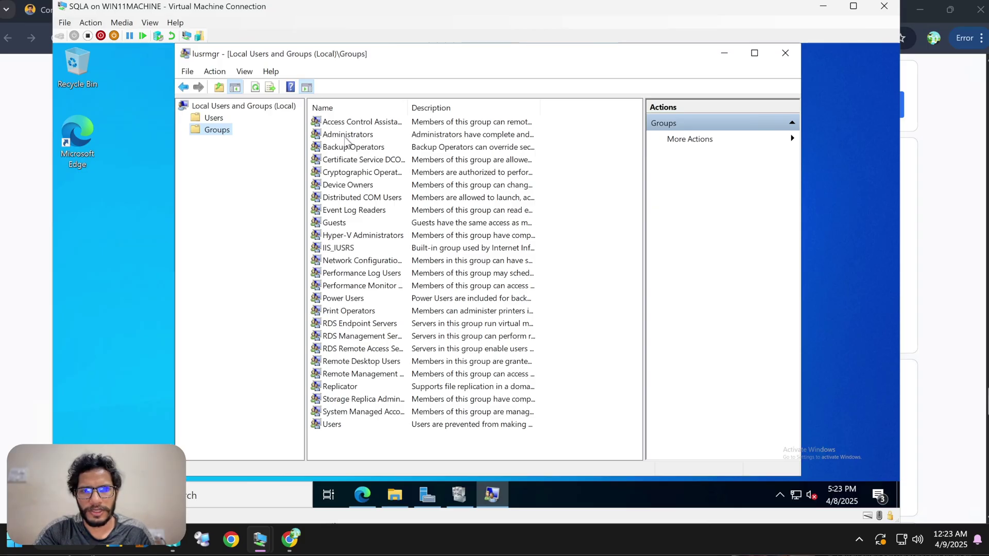
Step: Add the DBA_Admins domain group to SQLA's local Administrators group, apply the change and close the group's properties
left_click(346, 136)
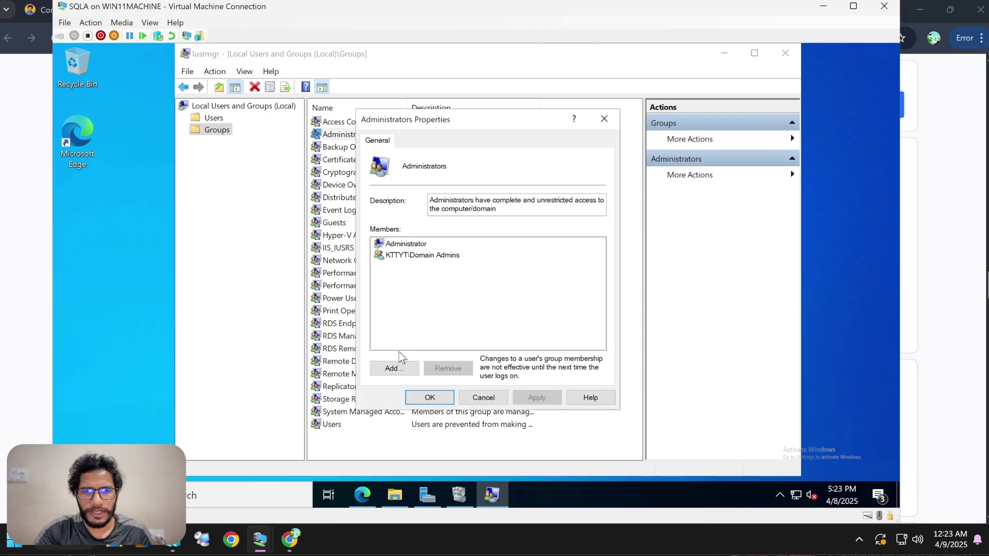
left_click(395, 367)
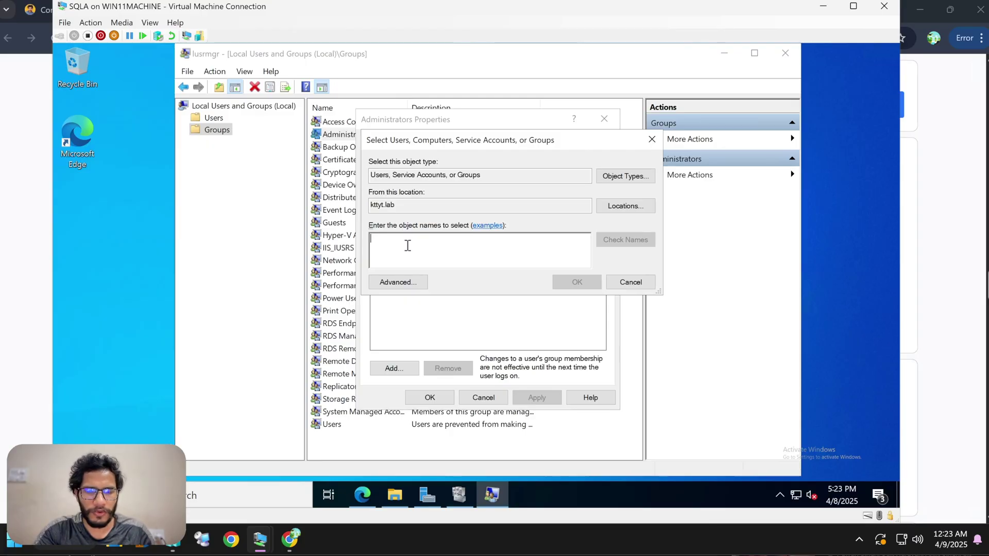
type("dba")
key("Return")
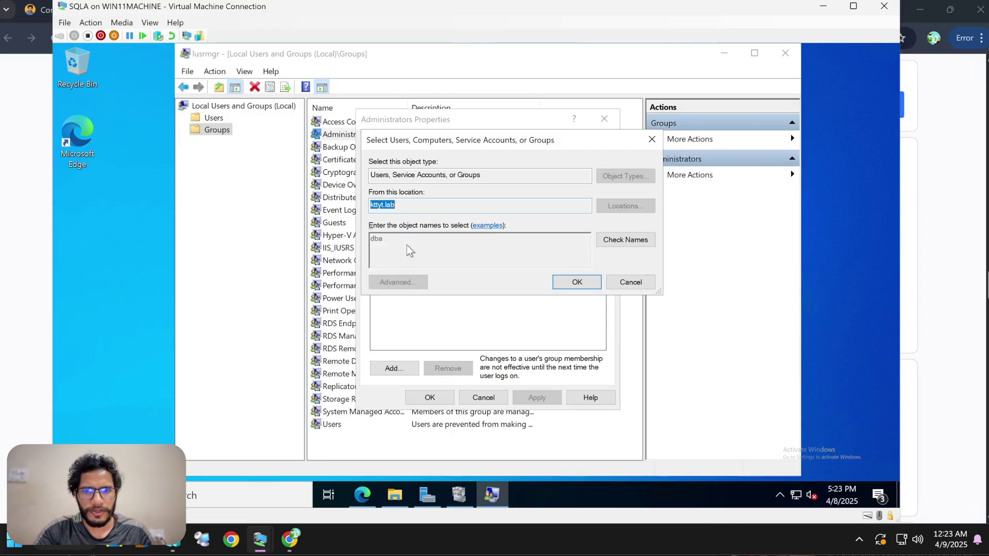
left_click(433, 257)
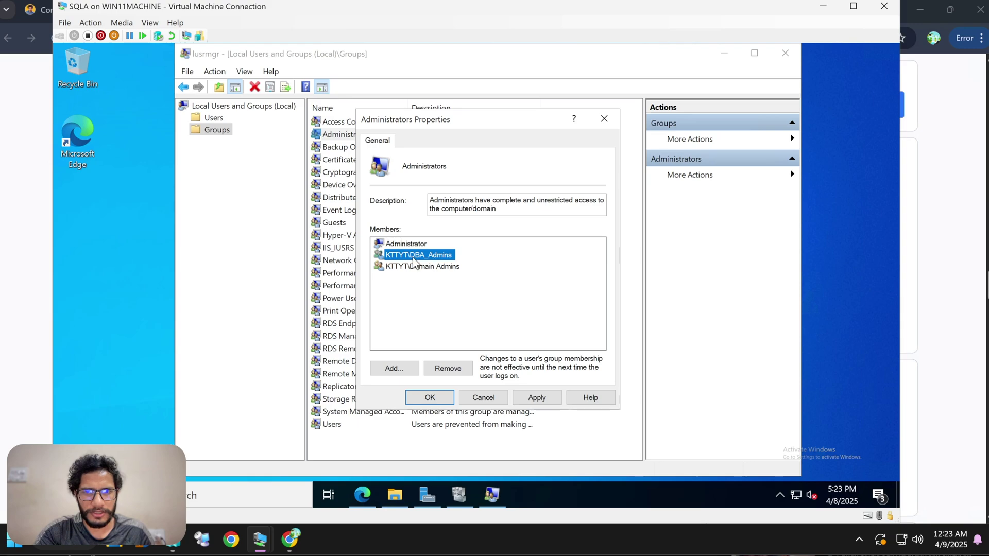
left_click(531, 397)
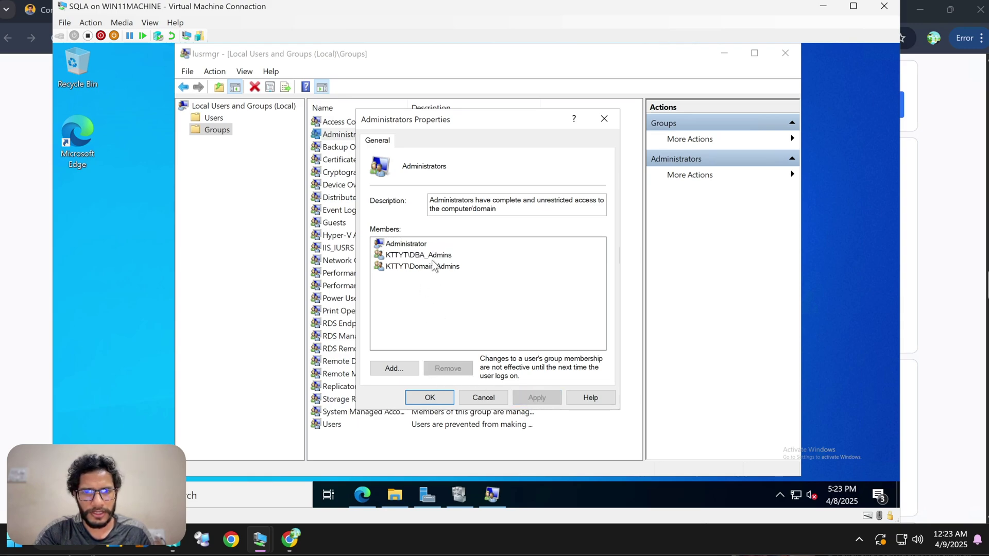
left_click(427, 397)
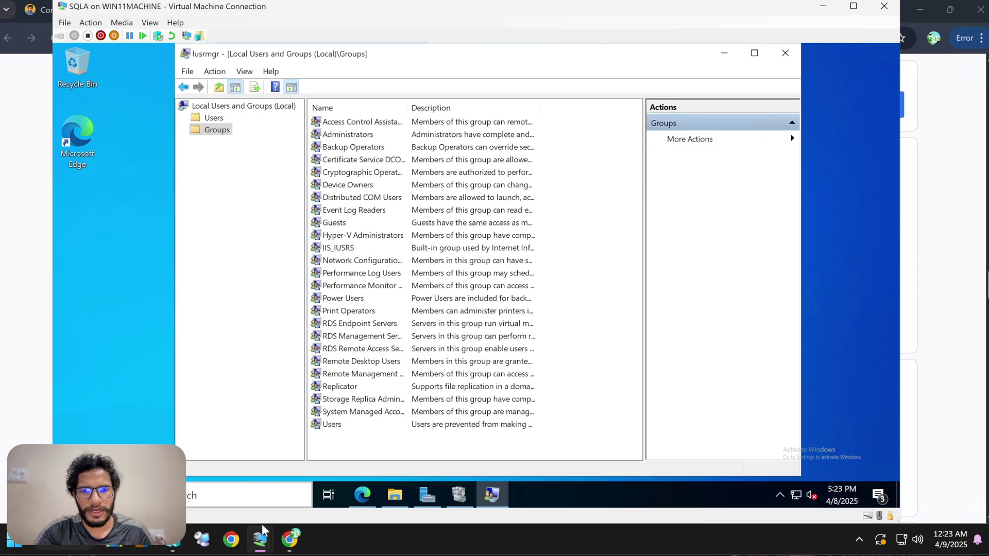
Step: Switch to the SQLB virtual machine, minimize File Explorer, and open Local Users and Groups to display the local groups
mouse_move(263, 538)
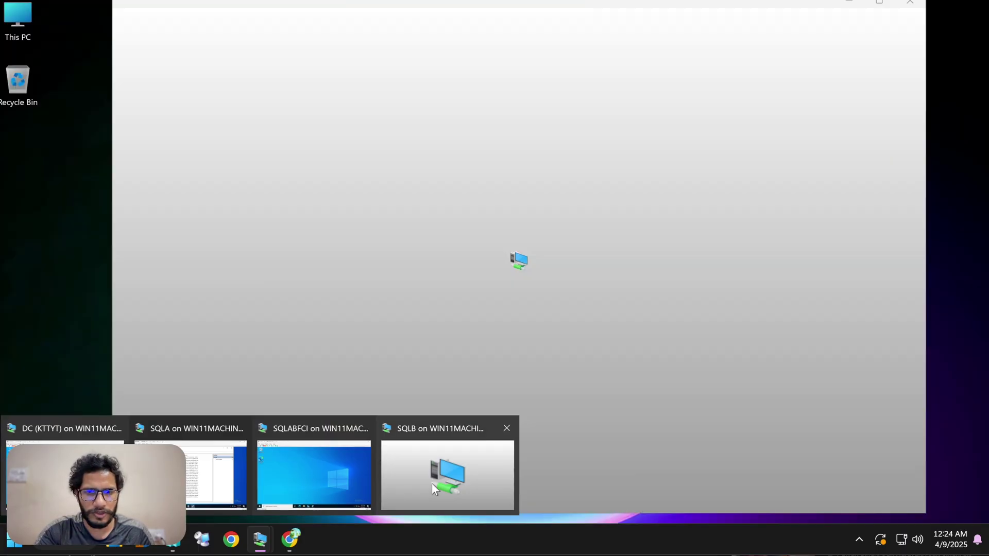
left_click(431, 483)
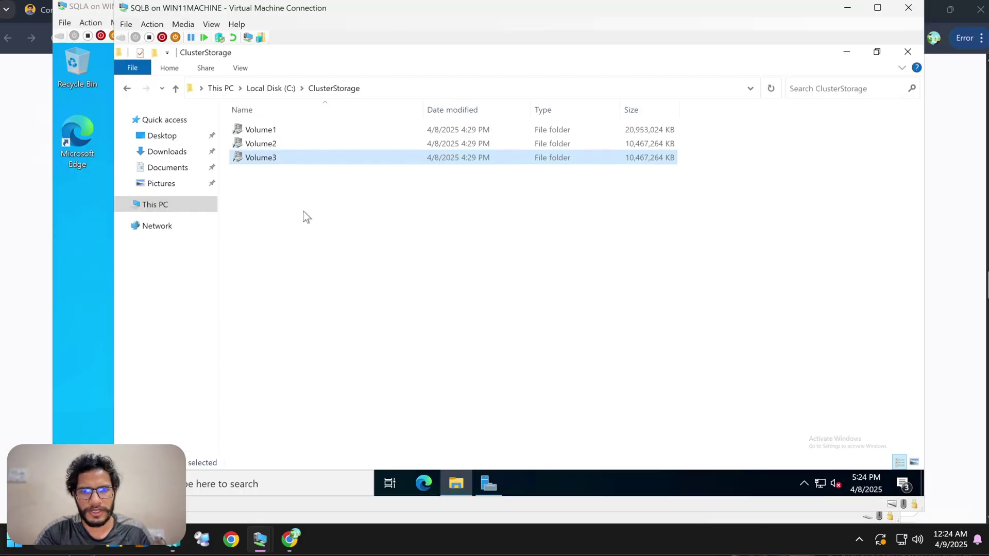
left_click(847, 51)
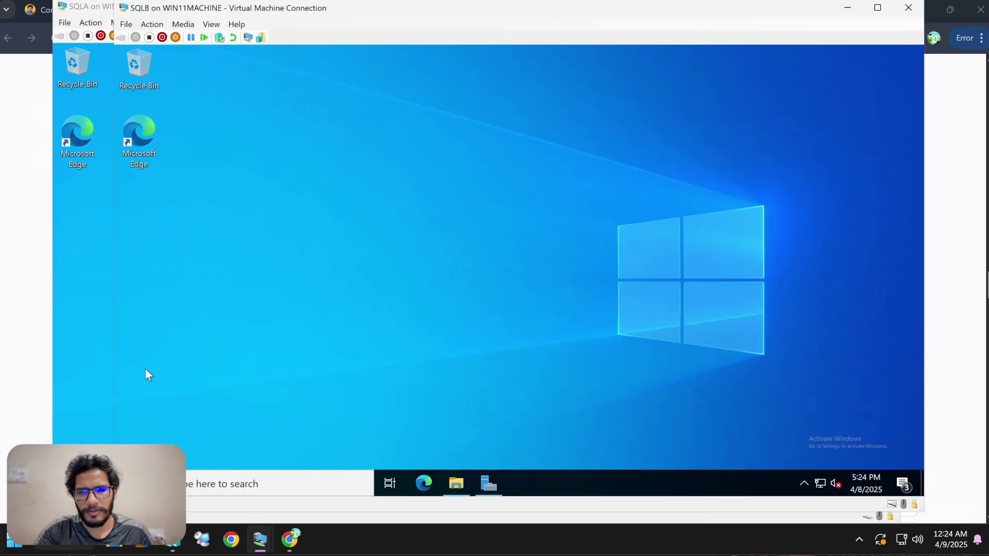
left_click(217, 483)
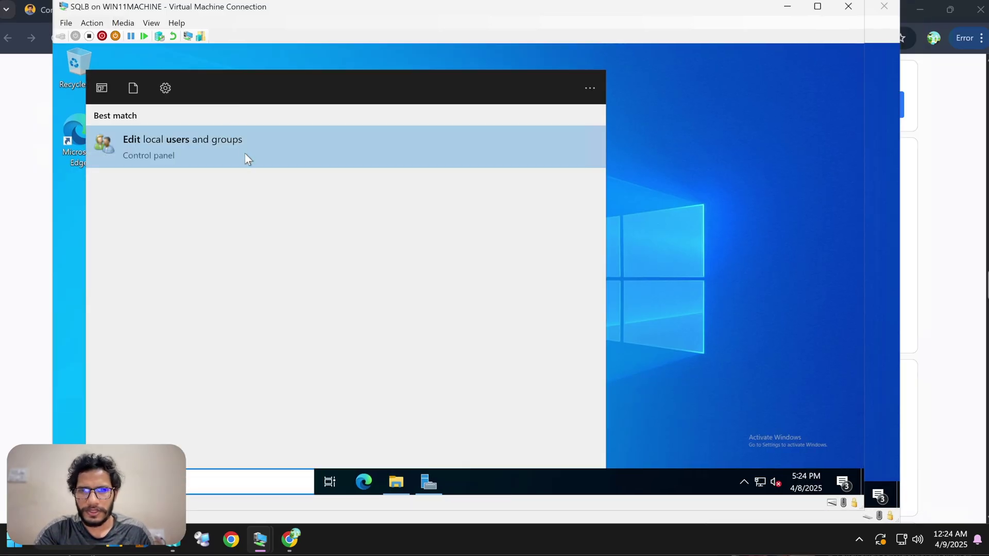
left_click(245, 154)
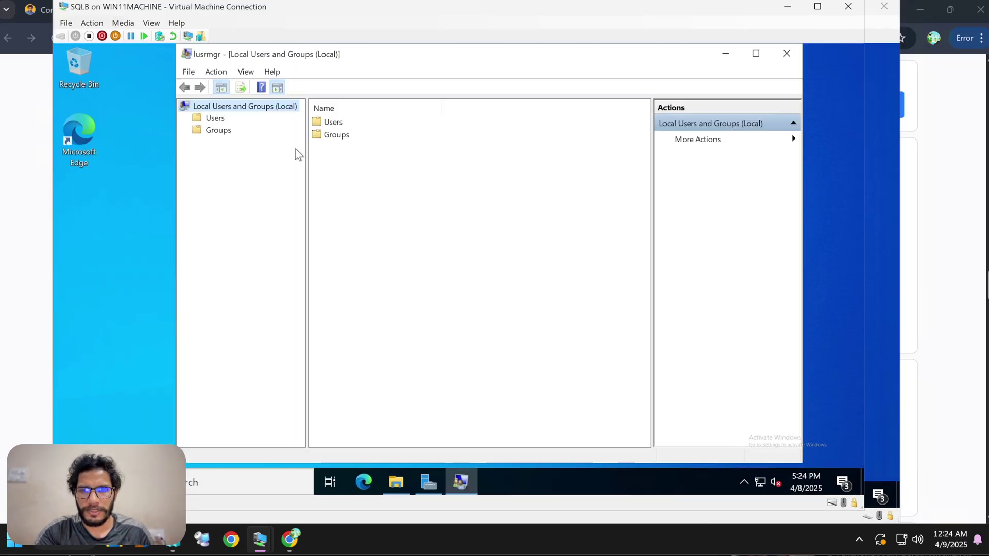
left_click(223, 131)
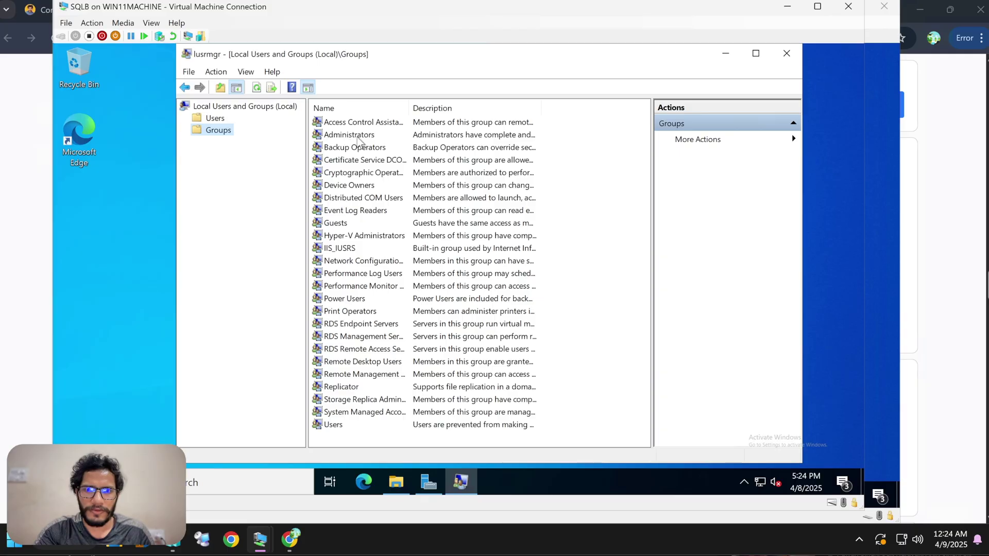
Step: Add the DBA_Admins domain group to SQLB's local Administrators group, verifying the name, and apply the change
double_click(337, 135)
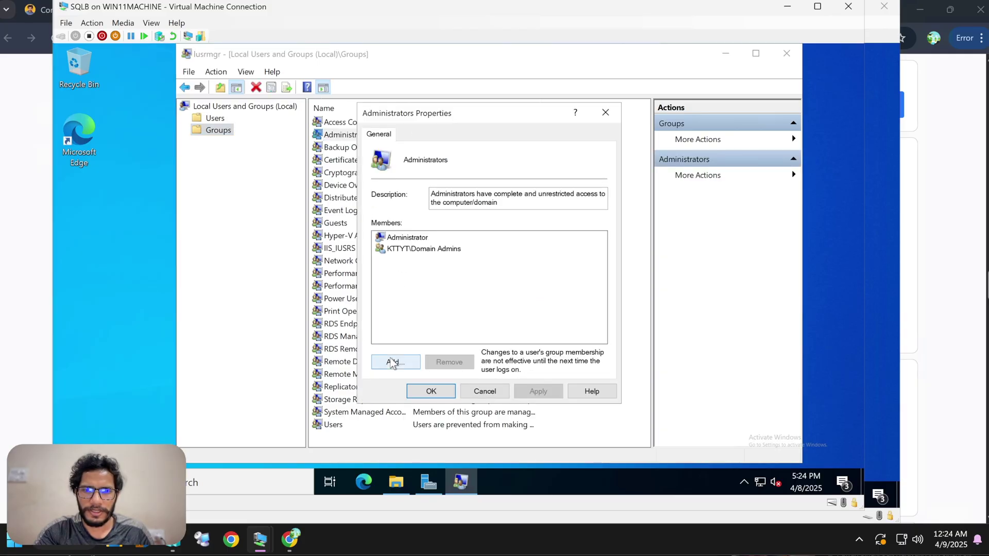
left_click(393, 362)
type("dba")
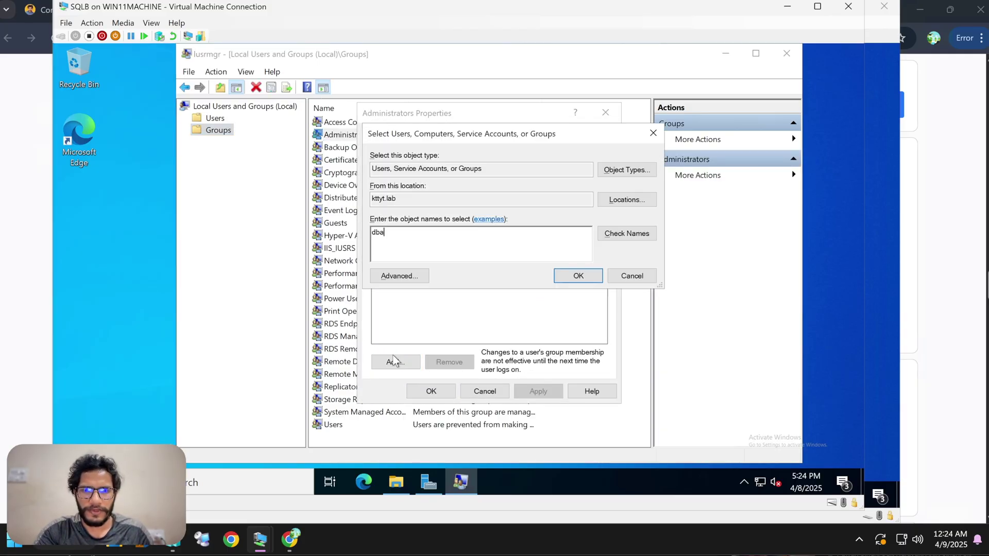
left_click(607, 238)
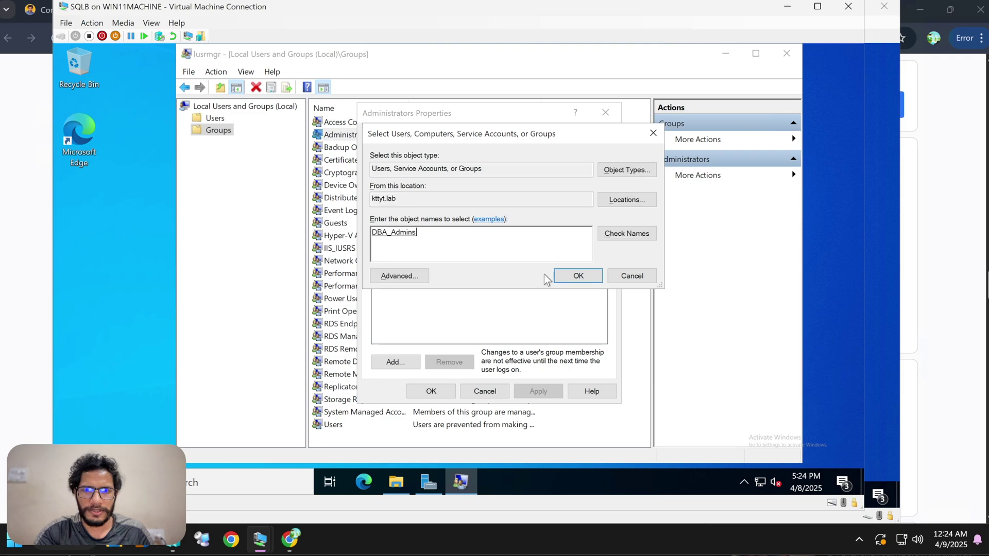
left_click(578, 276)
left_click(549, 393)
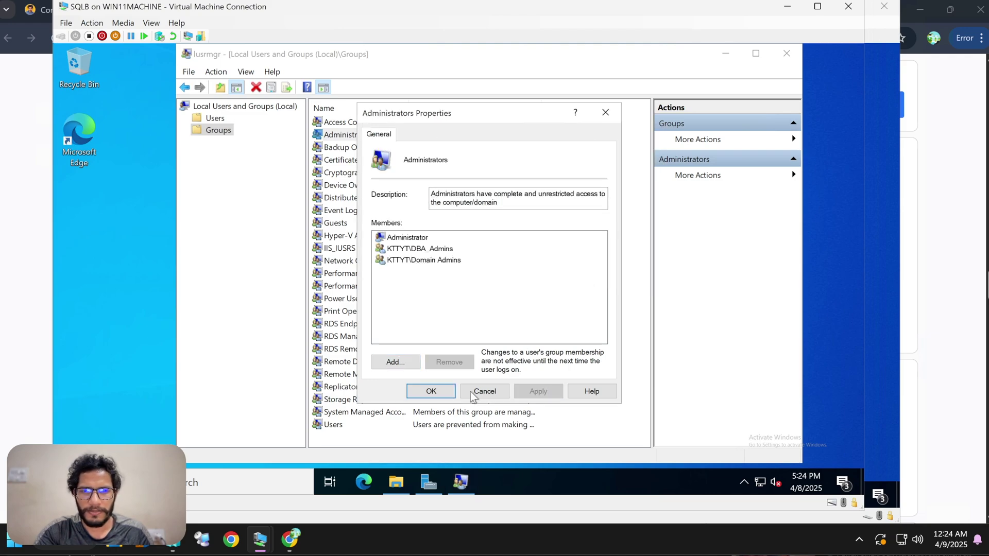
left_click(431, 392)
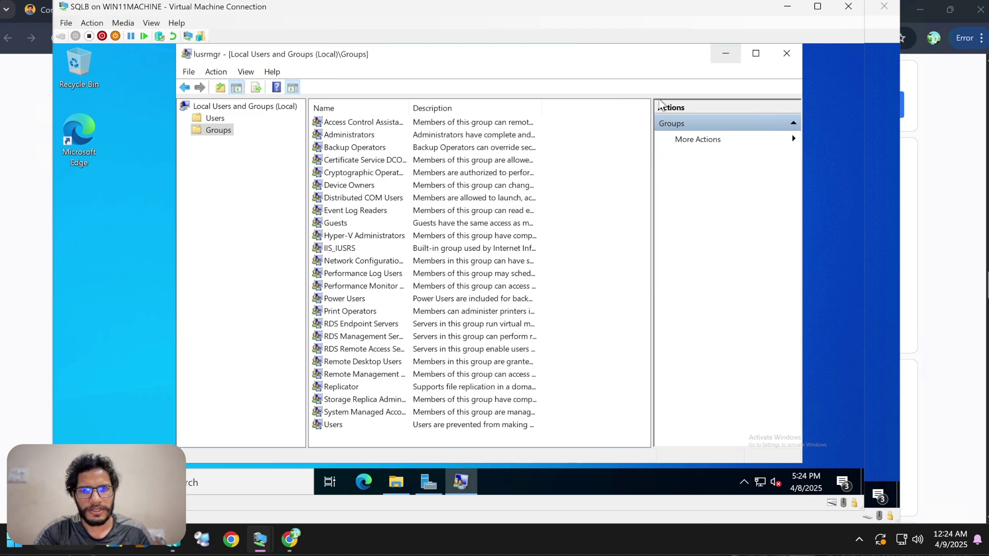
Step: Switch to the SQLABFCI virtual machine and open its Local Users and Groups console
mouse_move(260, 539)
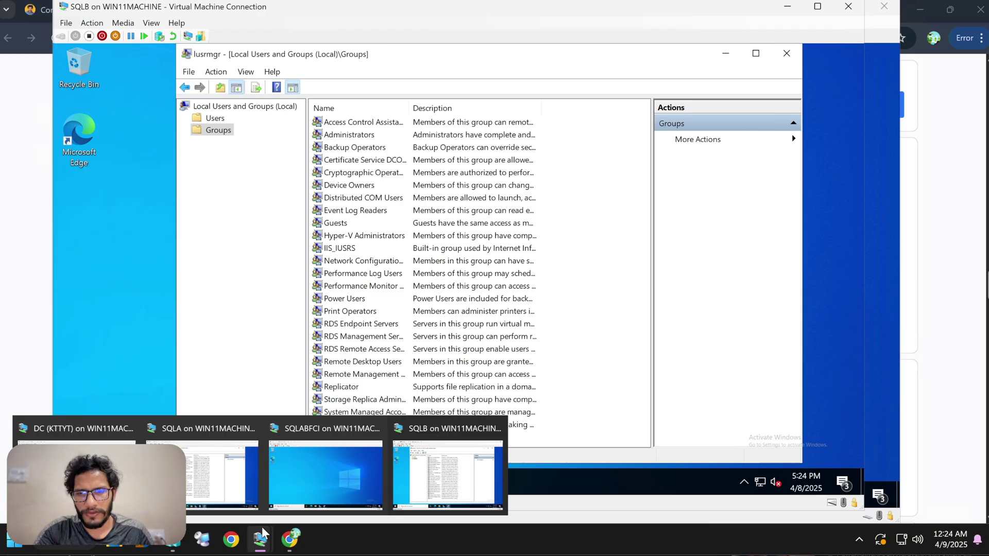
left_click(312, 459)
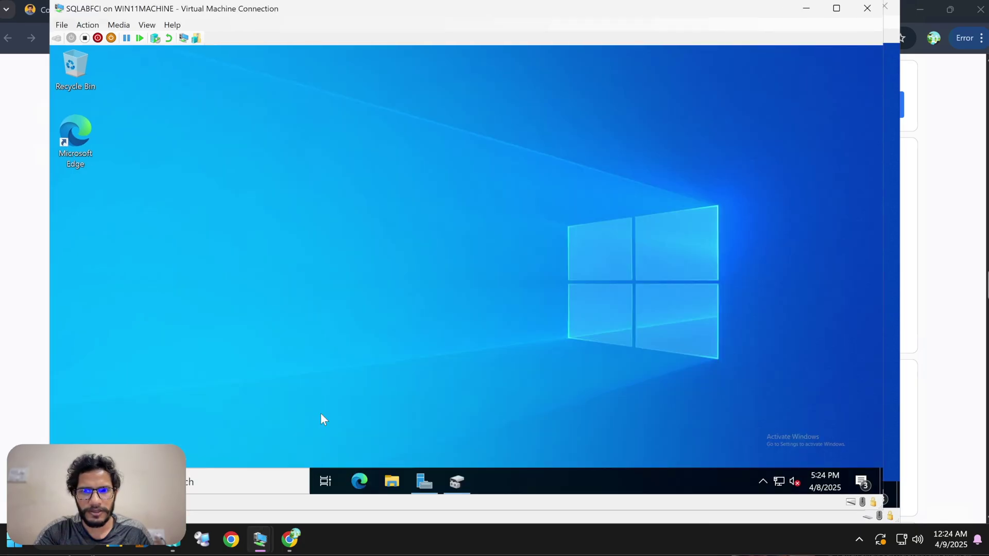
left_click(206, 487)
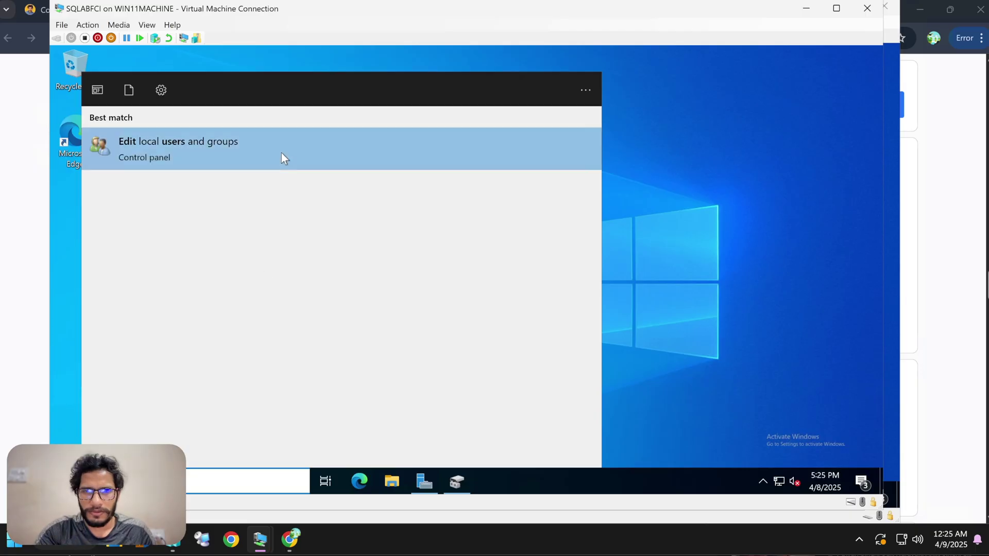
left_click(282, 154)
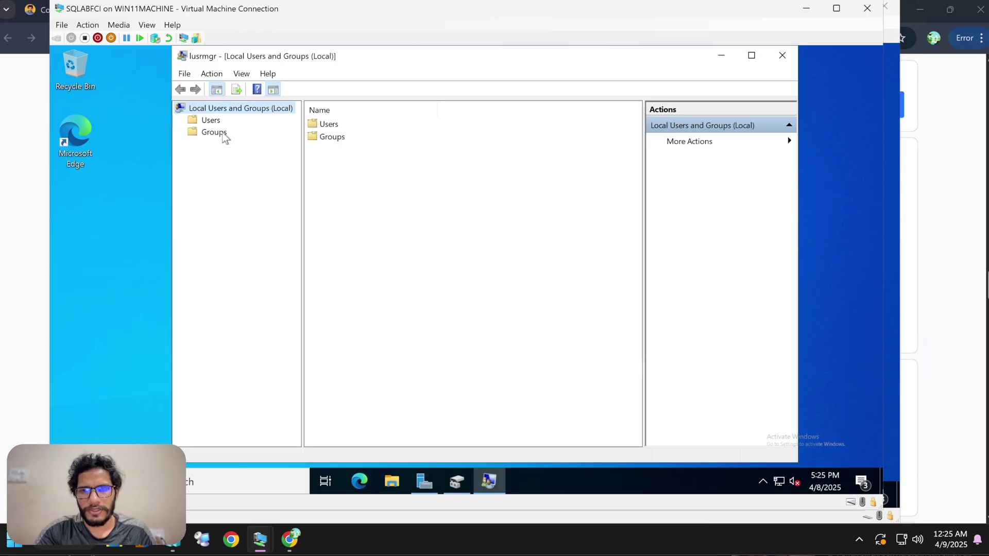
Step: Add the DBA_Admins domain group to SQLABFCI's local Administrators group, save the change and minimize the console
left_click(214, 132)
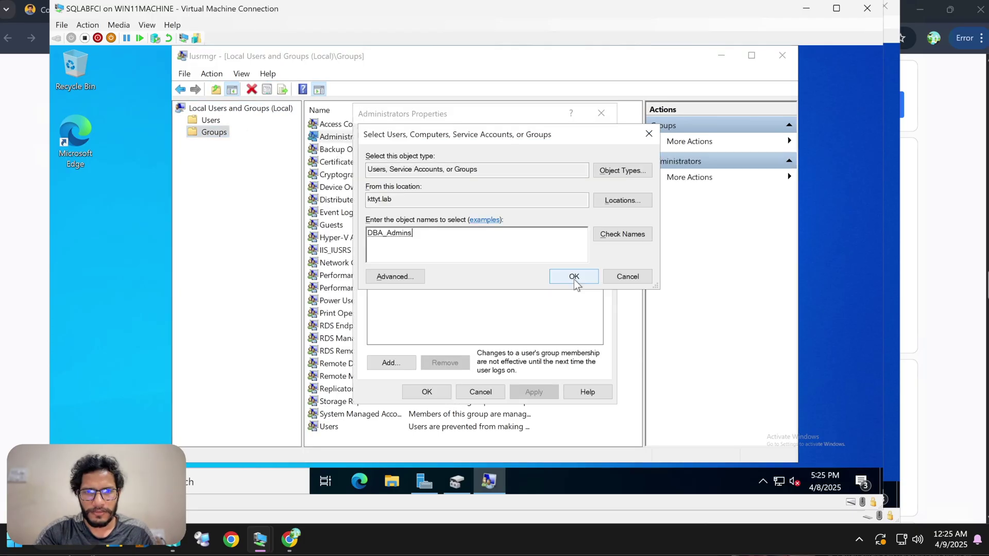
left_click(573, 278)
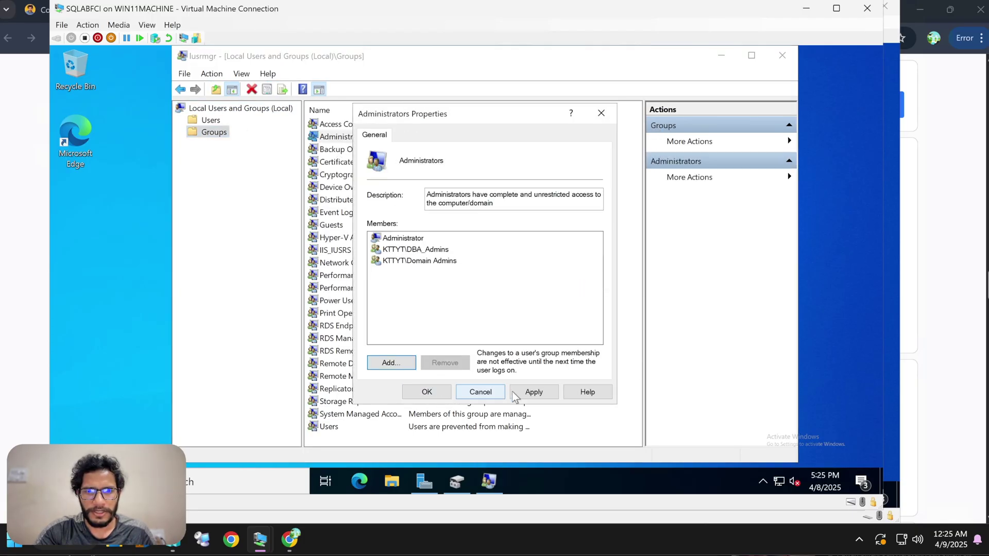
left_click(426, 391)
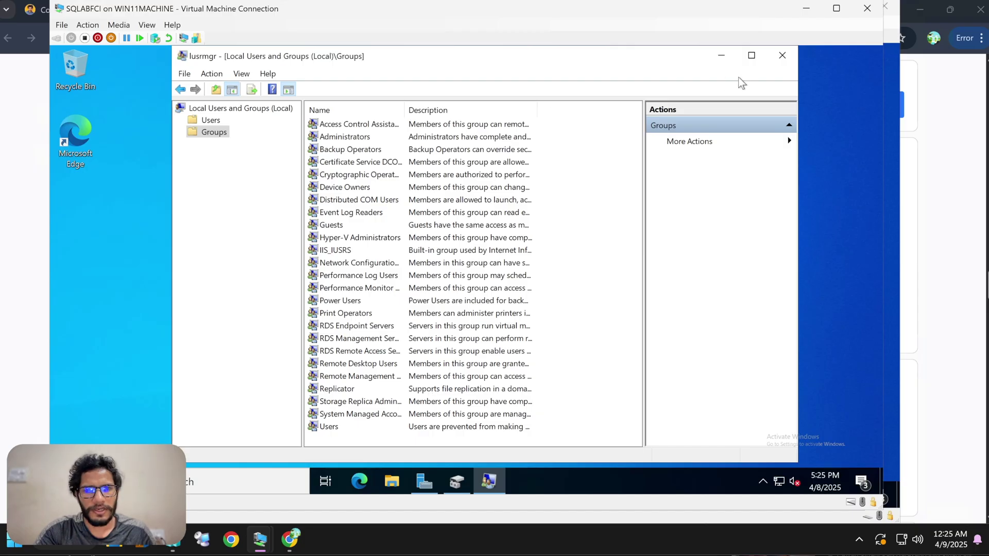
left_click(721, 57)
right_click(355, 156)
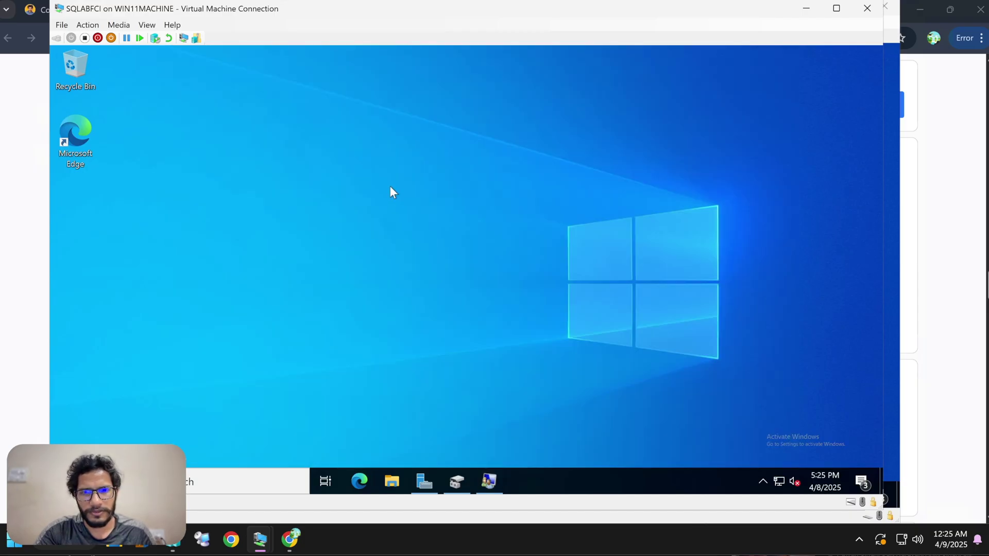
left_click(393, 198)
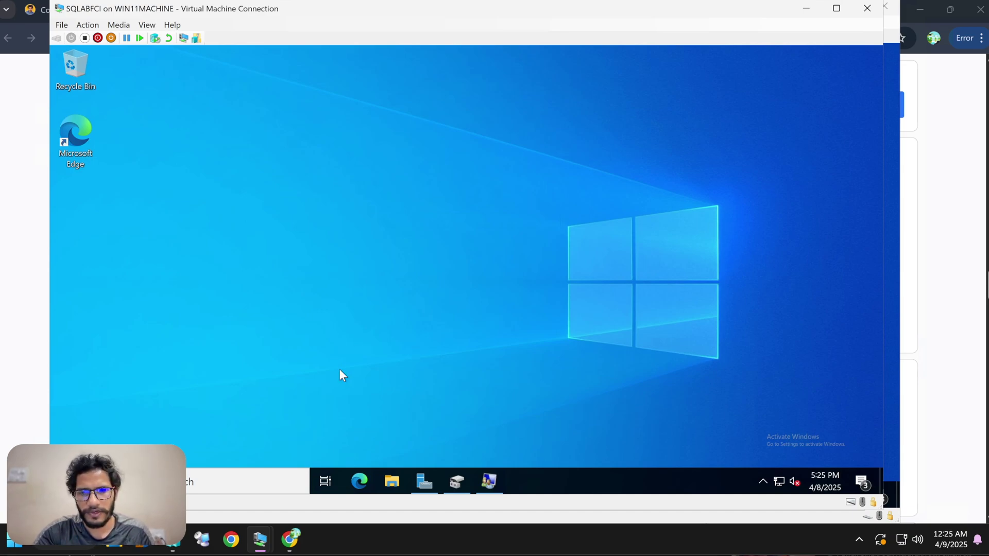
Step: Switch to the browser guide and review the Perform Column Maintenance Security Policy section, including the domain controller option and the path to User Rights Assignment
left_click(290, 539)
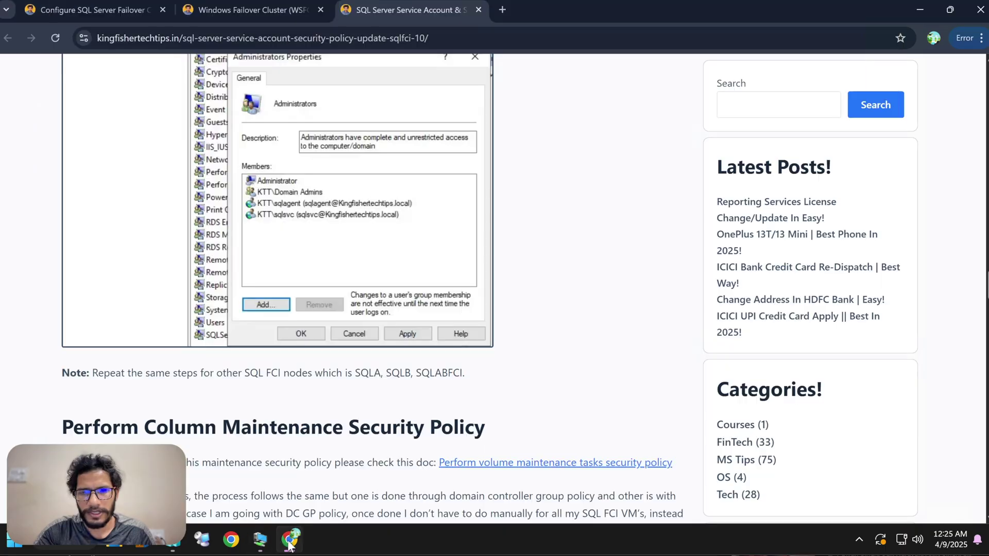
scroll(389, 324, "down", 2)
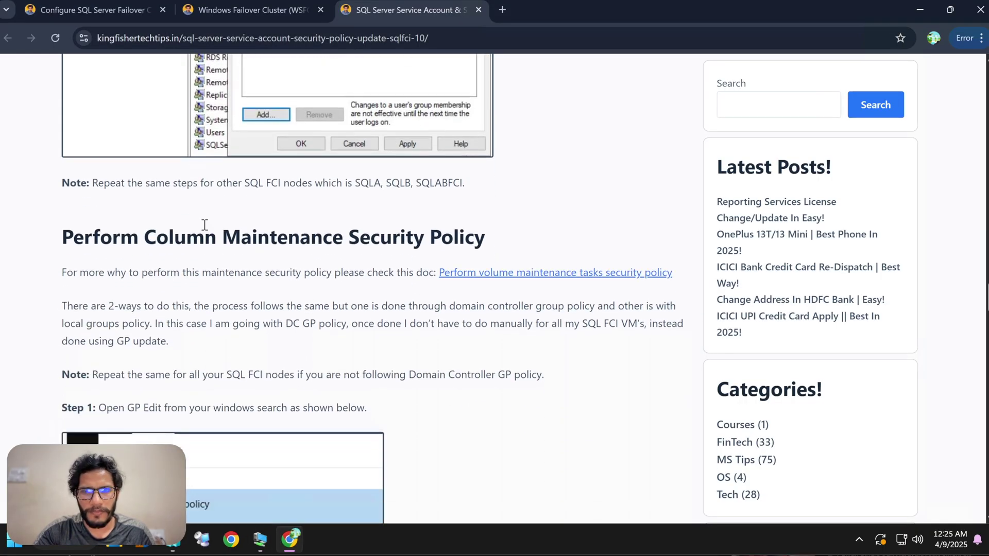
scroll(378, 266, "down", 1)
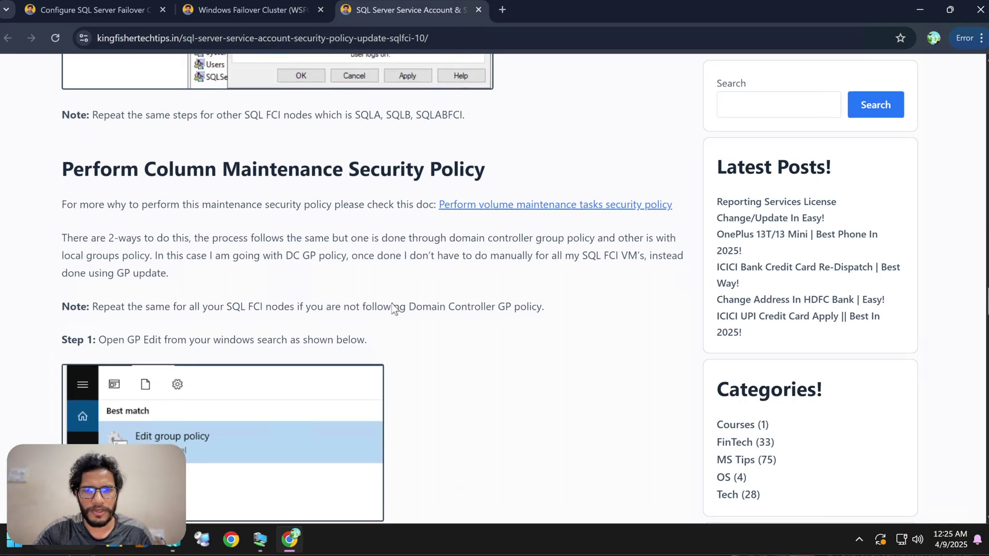
scroll(392, 303, "down", 1)
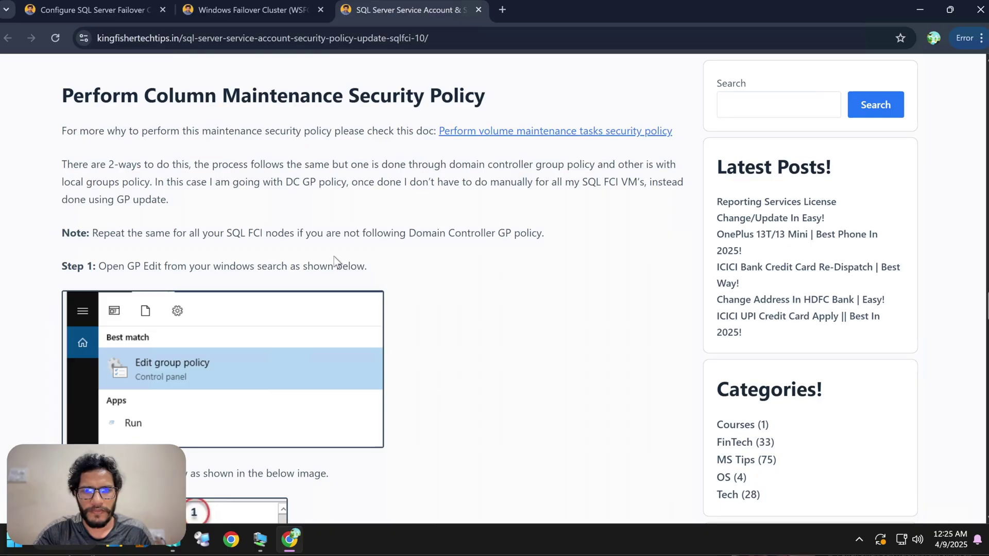
scroll(445, 259, "down", 1)
scroll(380, 260, "down", 1)
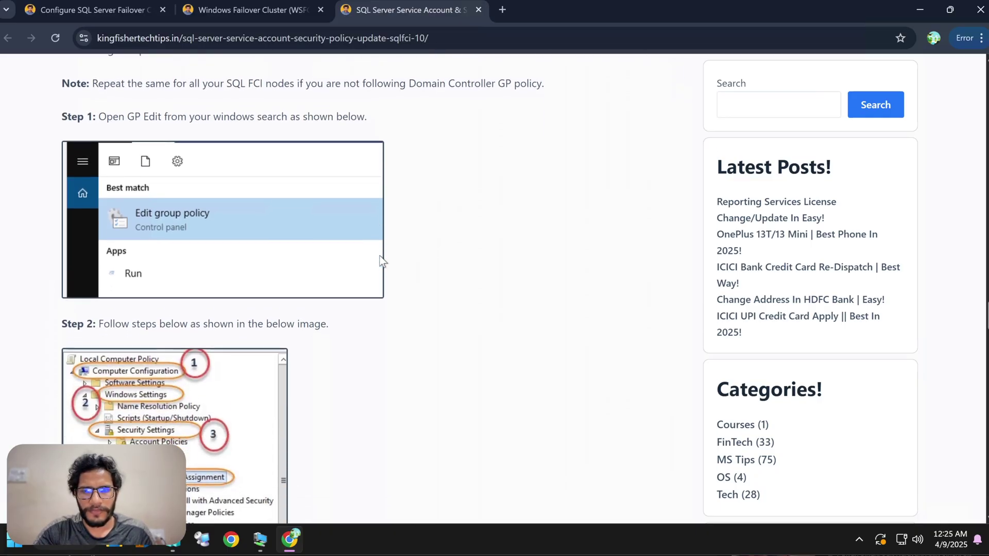
scroll(381, 260, "down", 1)
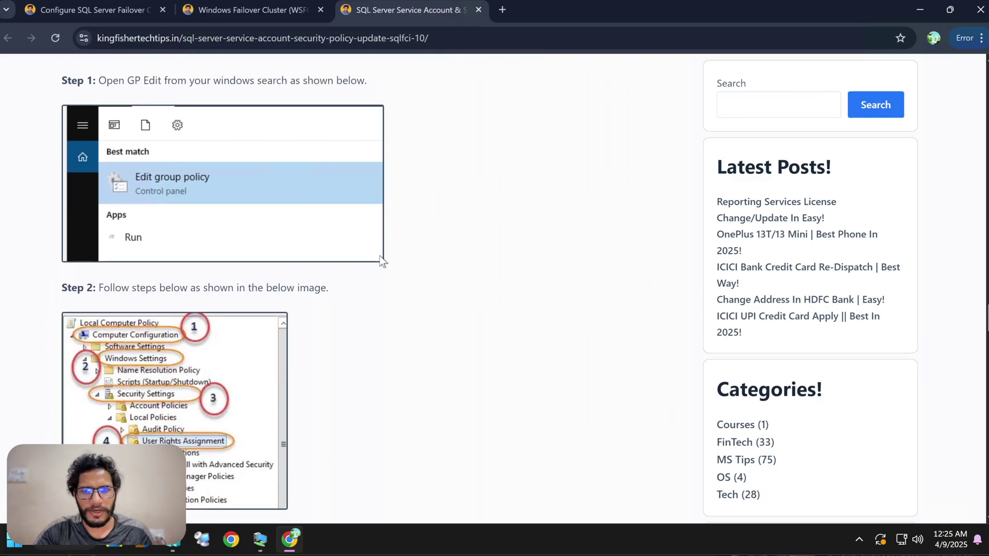
scroll(381, 262, "down", 1)
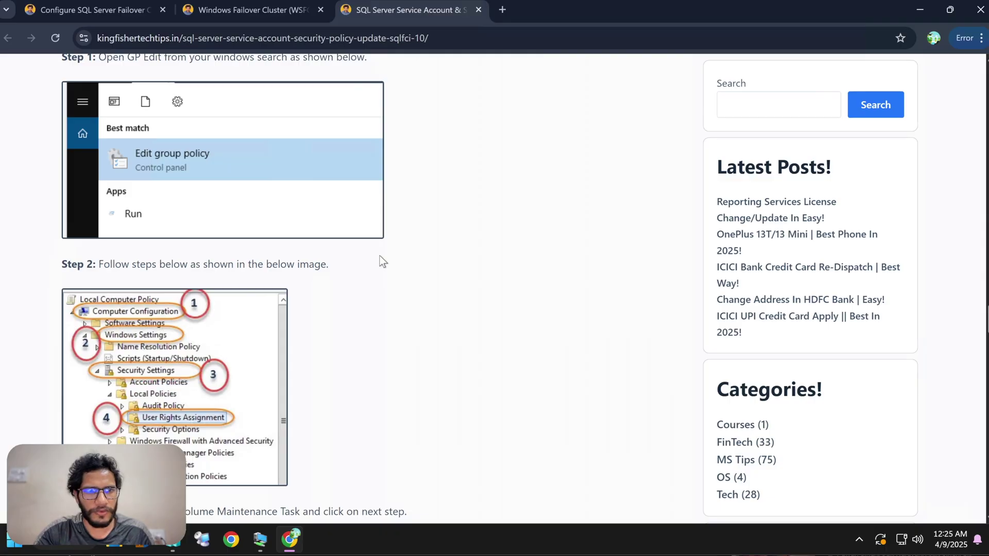
scroll(383, 326, "down", 2)
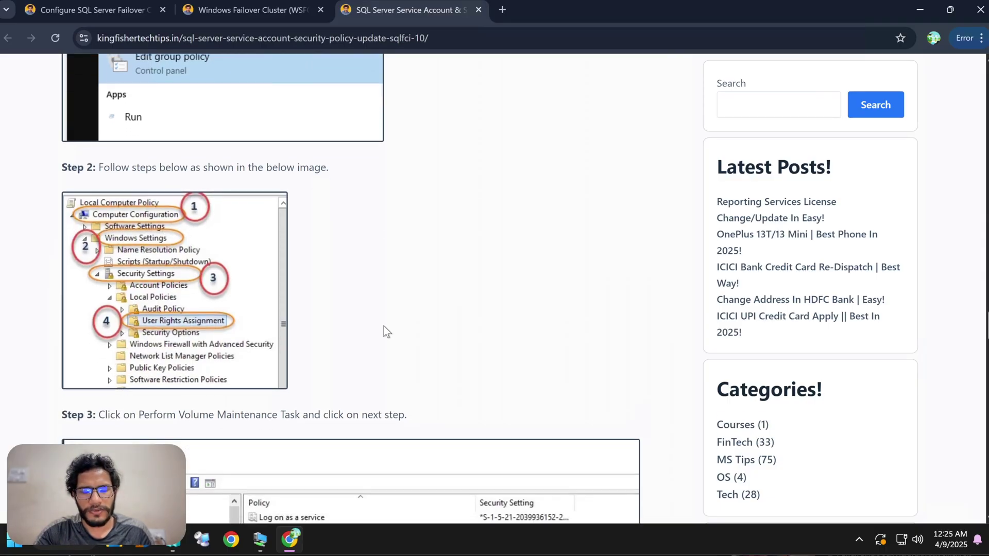
scroll(383, 326, "up", 8)
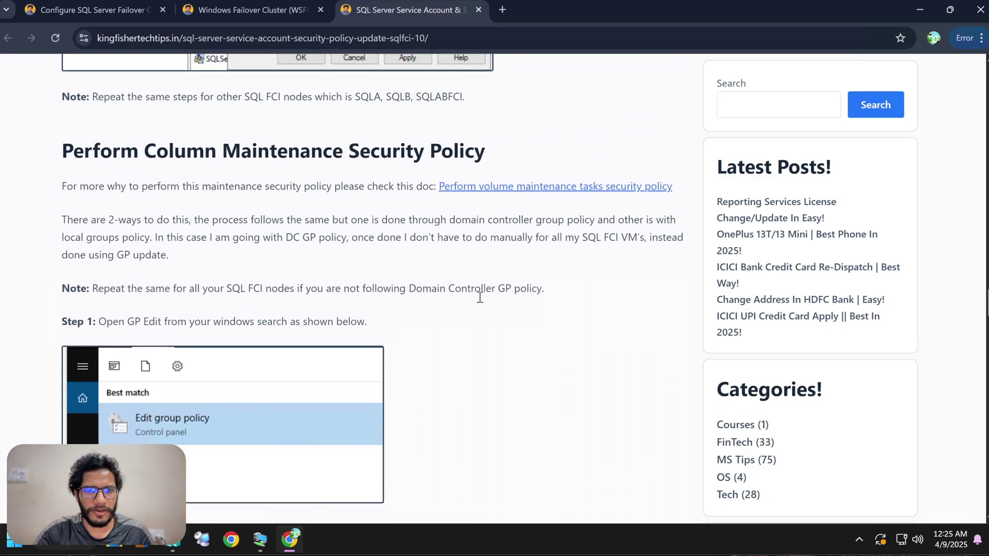
Step: Open the linked article on the Perform volume maintenance tasks security policy, skim its account and domain setup sections, and close it
left_click(482, 208)
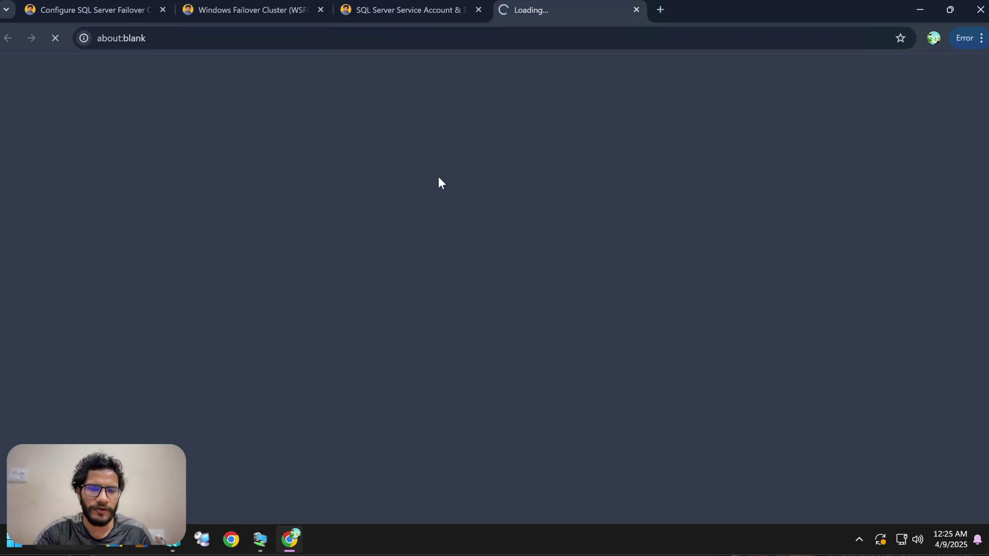
scroll(321, 335, "down", 15)
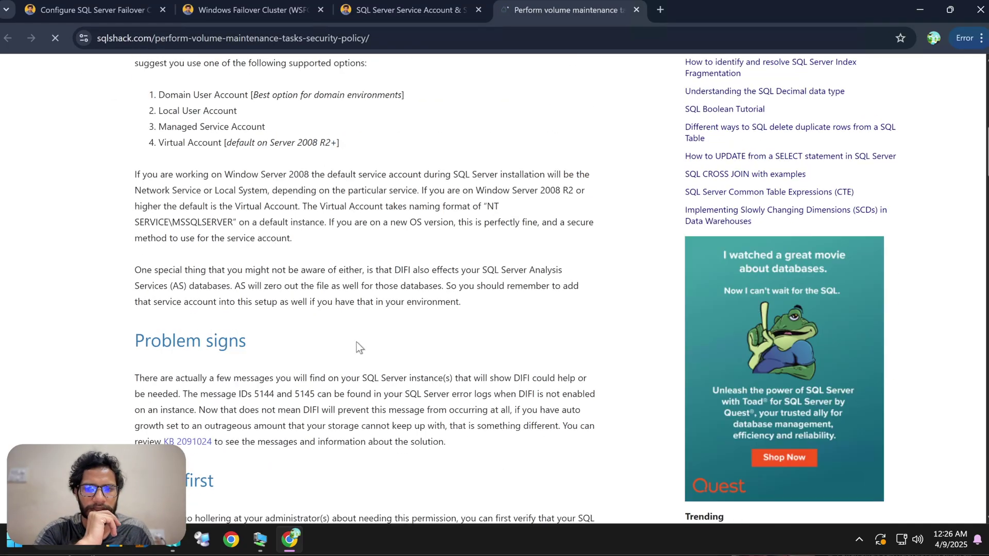
scroll(319, 333, "down", 7)
scroll(369, 289, "down", 17)
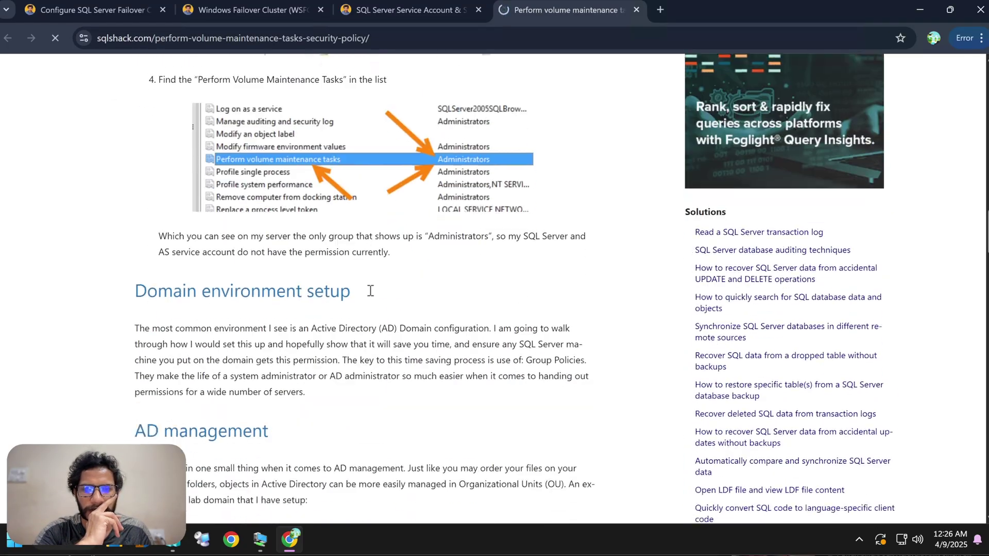
key("ctrl+w")
Step: Review the guide's steps for opening the group policy editor and reaching User Rights Assignment under Computer Configuration
scroll(309, 210, "down", 3)
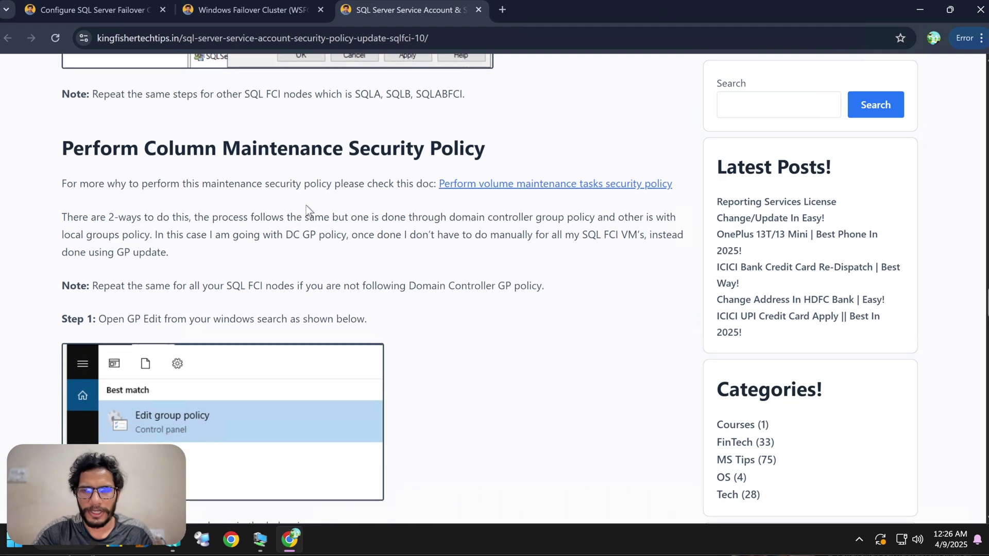
scroll(228, 245, "down", 2)
scroll(229, 245, "up", 2)
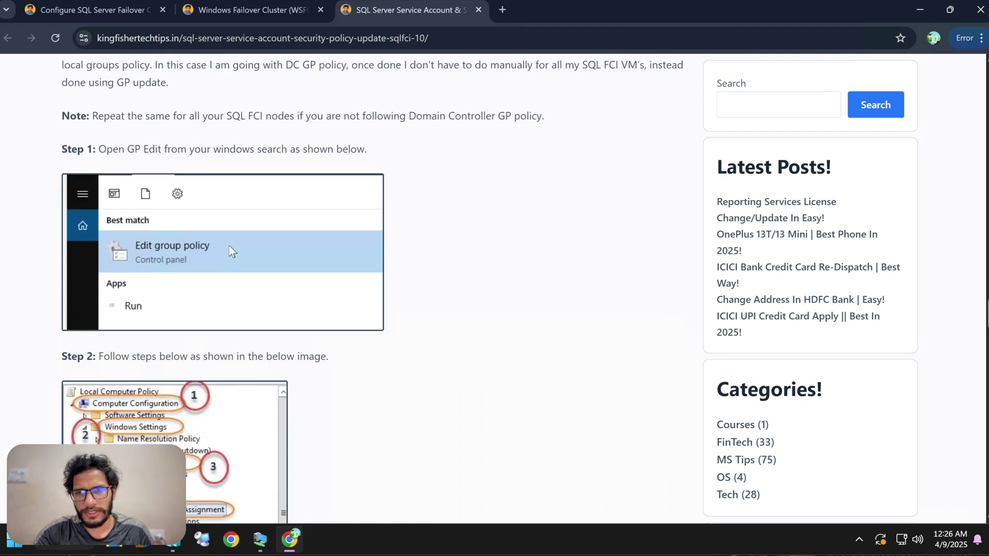
scroll(401, 290, "down", 1)
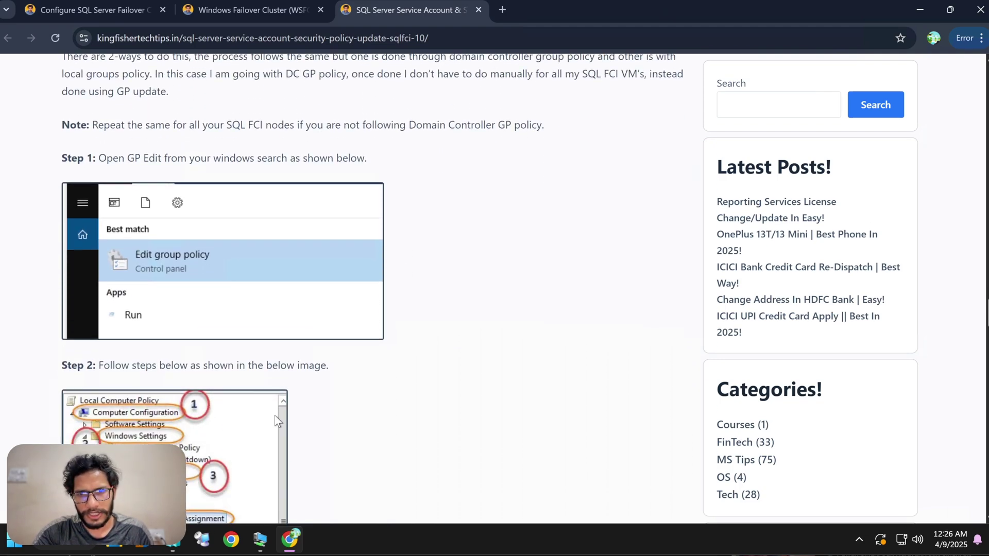
scroll(320, 289, "up", 2)
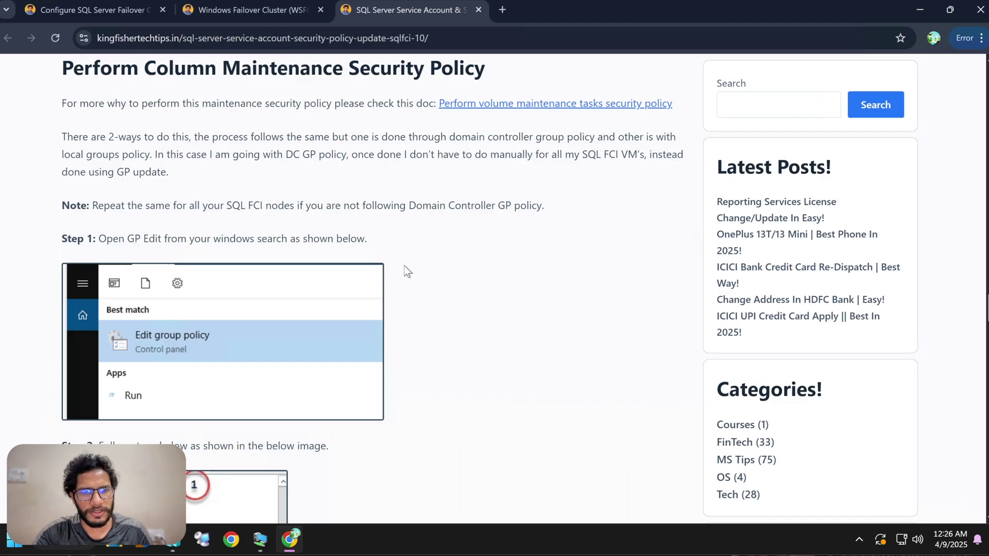
scroll(402, 273, "down", 1)
scroll(384, 307, "down", 4)
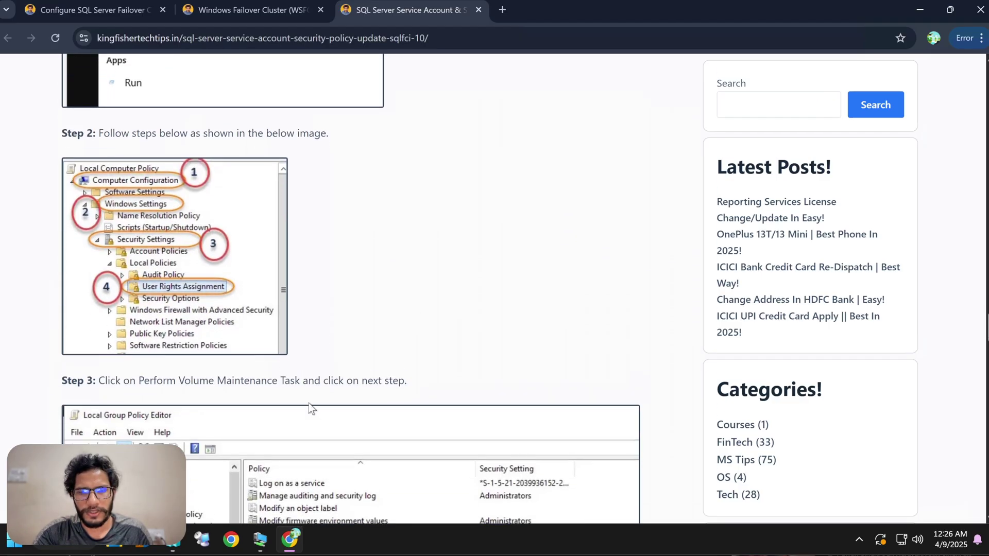
Step: Switch to the DC virtual machine's Group Policy Management console and examine the kttyt.lab domain's GPO creation option and the Default Domain Policy
mouse_move(260, 539)
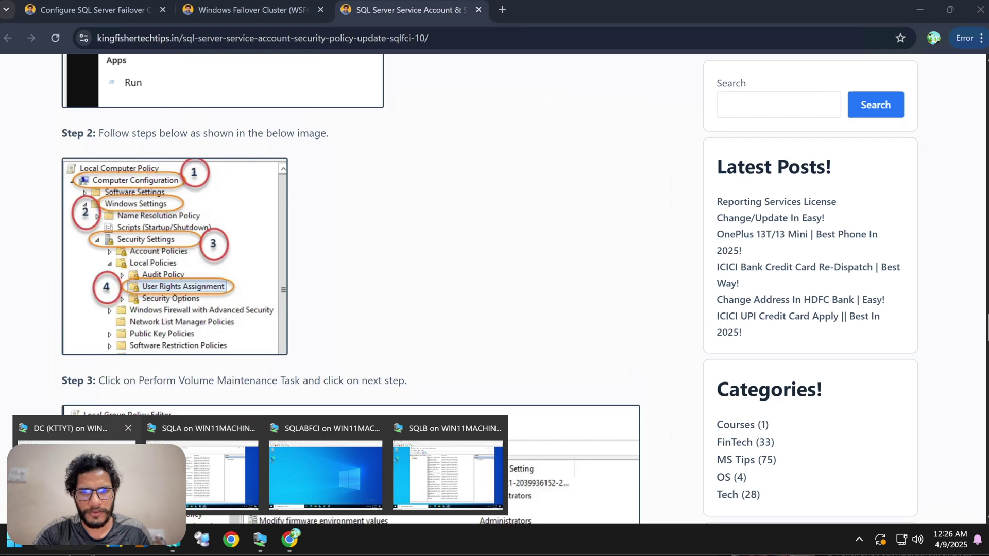
left_click(77, 428)
left_click(430, 484)
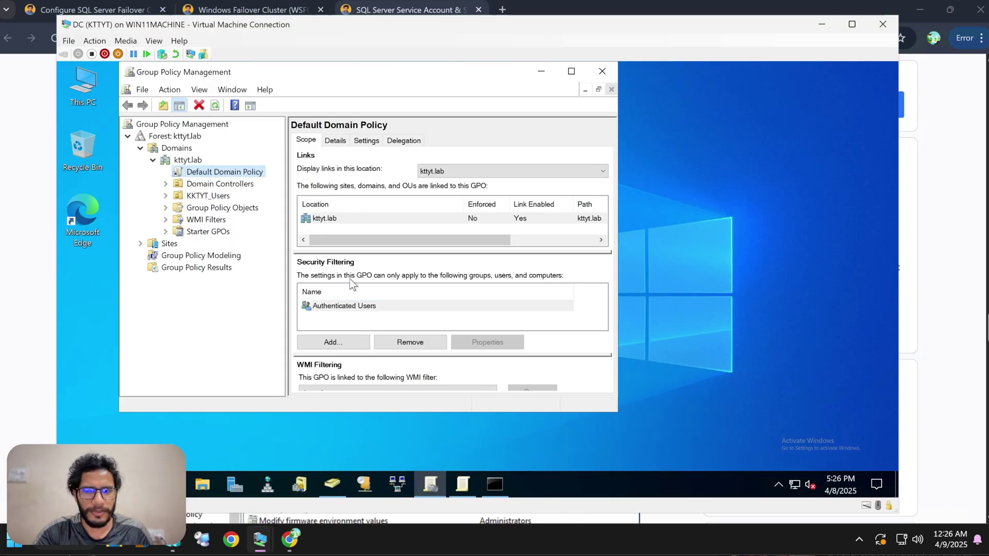
left_click(198, 160)
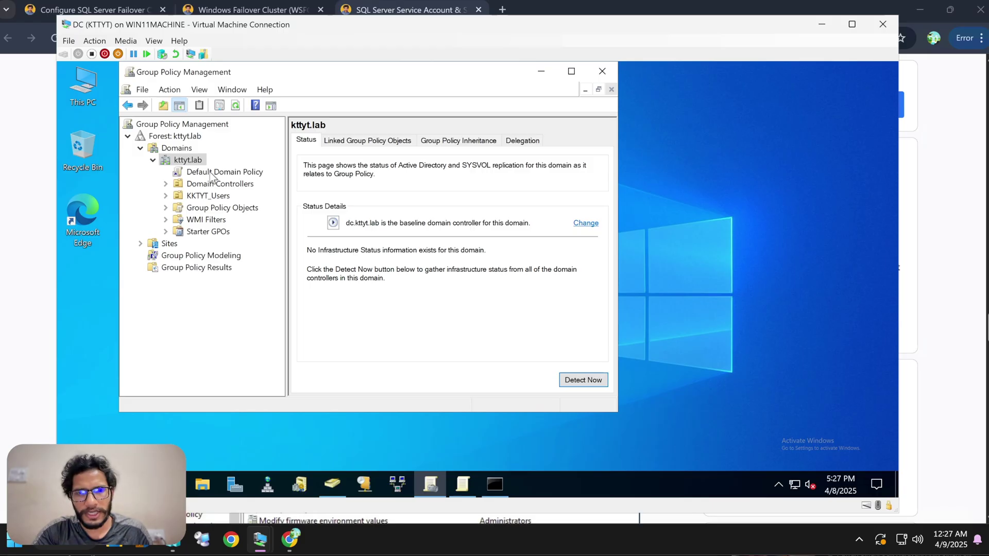
right_click(190, 160)
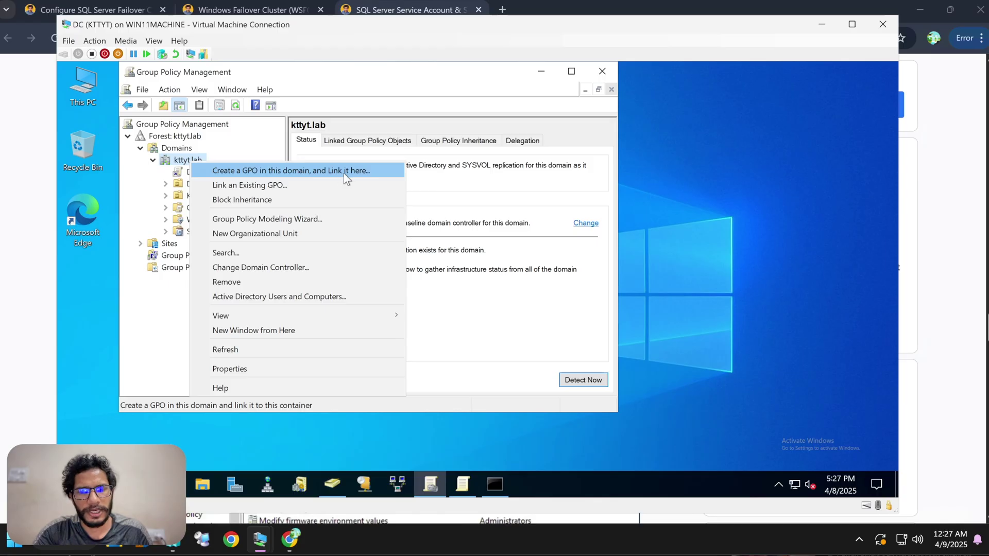
left_click(144, 309)
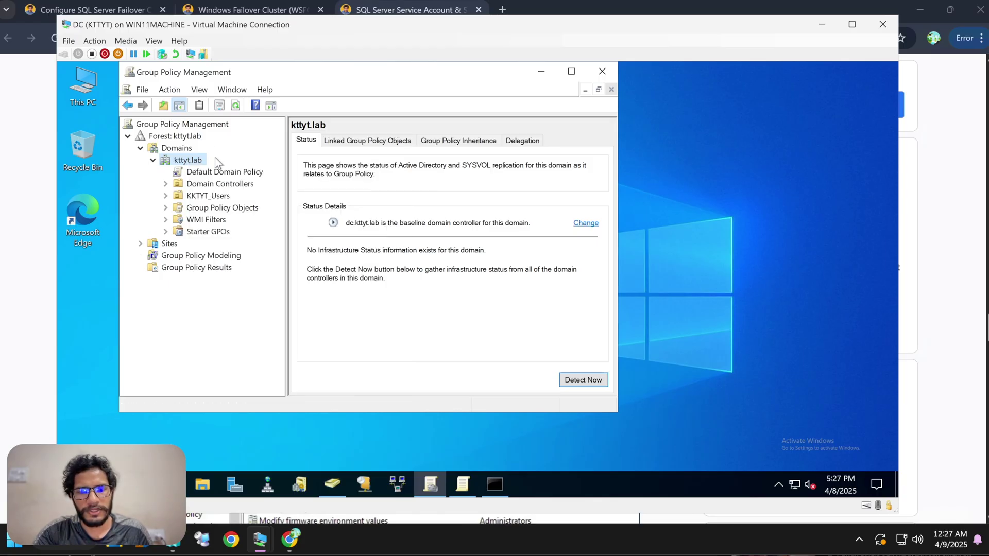
left_click(214, 175)
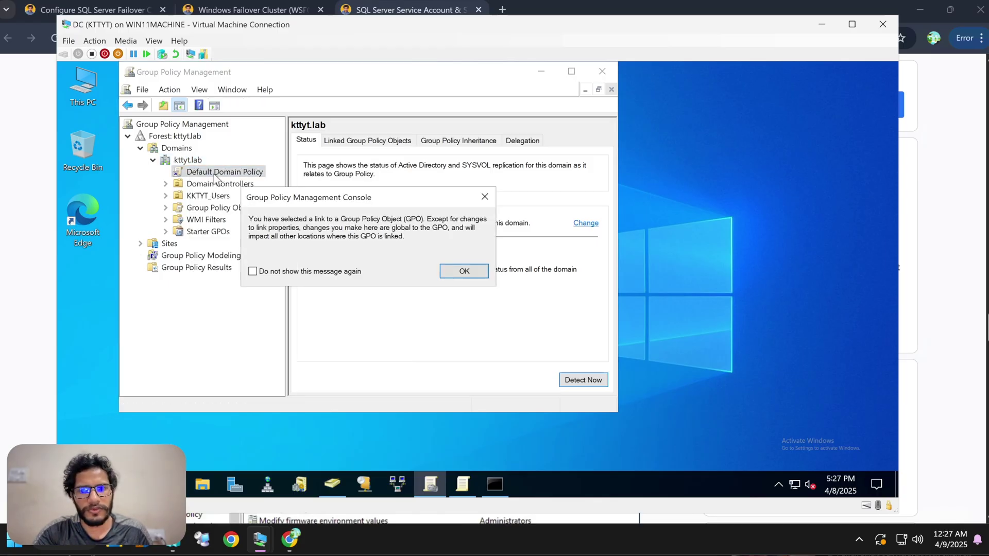
left_click(473, 277)
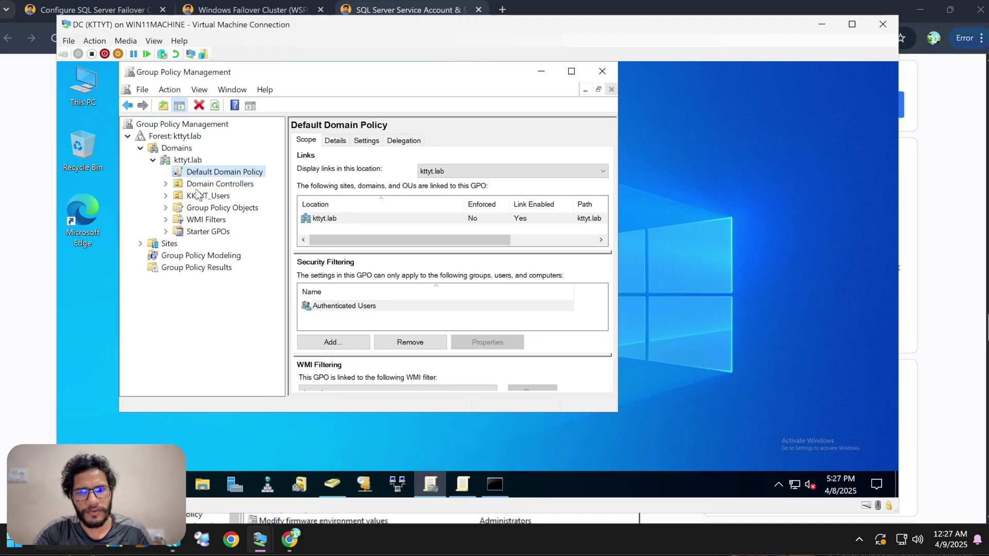
Step: Refresh the kttyt.lab domain tree and select the DB_Servers organizational unit
left_click(187, 160)
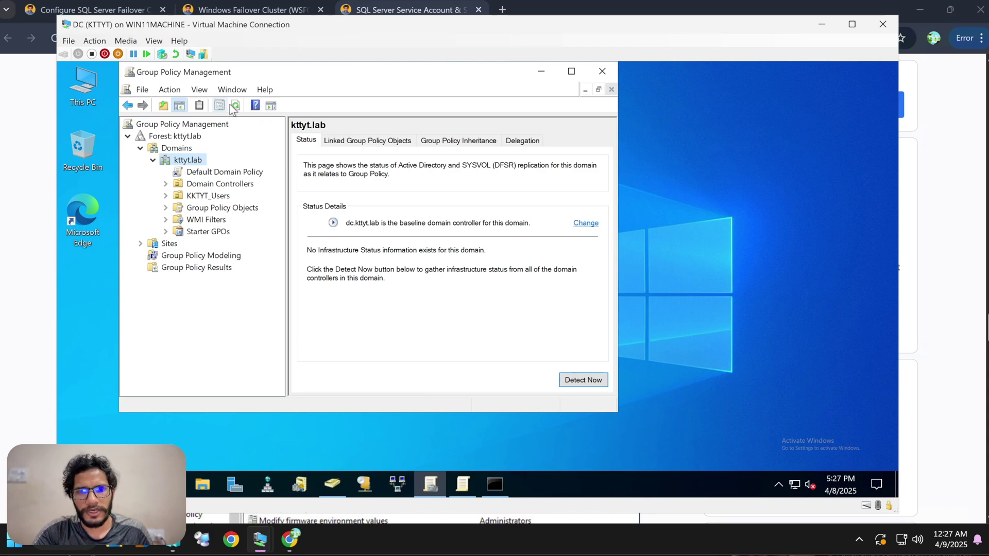
left_click(235, 106)
left_click(200, 197)
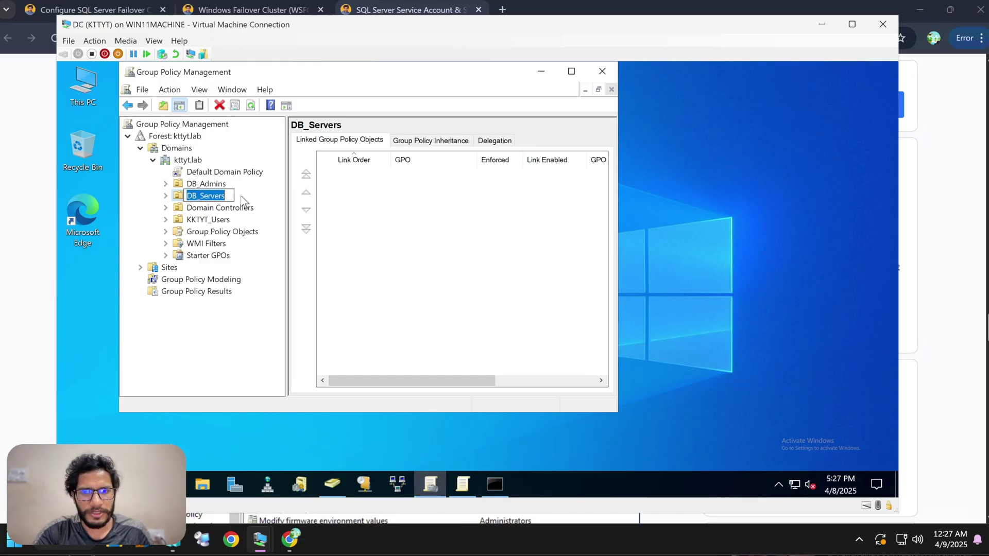
Step: Open the Default Domain Policy for editing, widen the editor's tree area and maximize the editor window
left_click(202, 175)
left_click(457, 272)
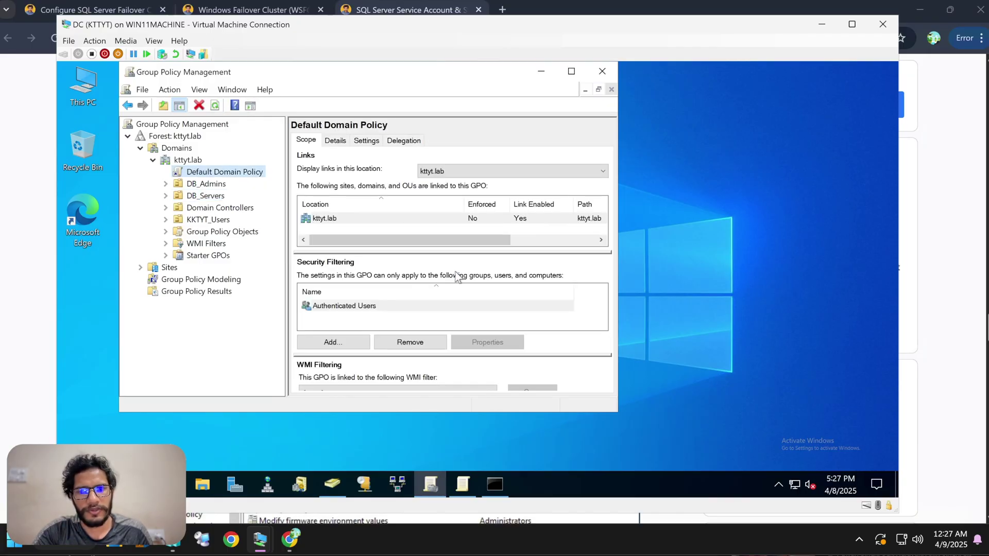
right_click(232, 173)
left_click(263, 178)
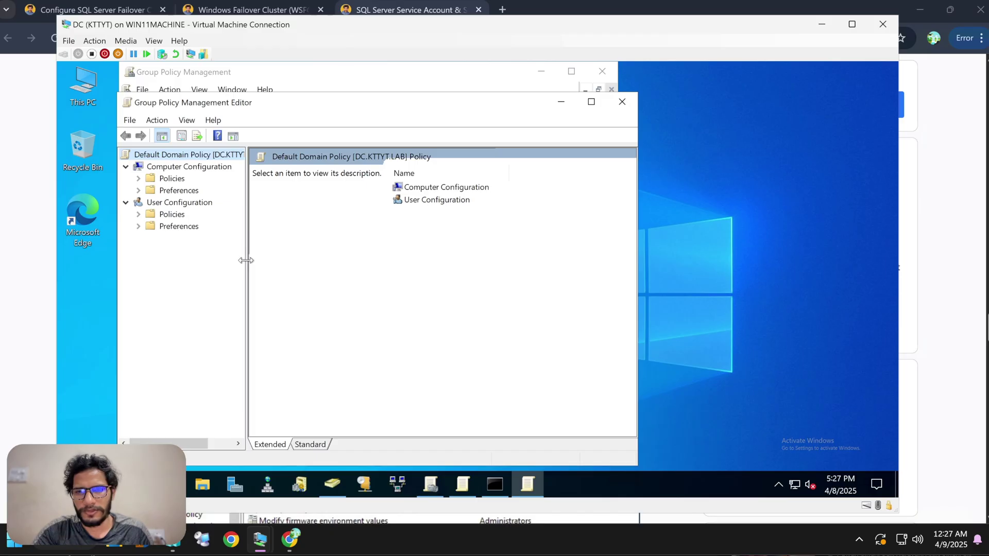
left_click_drag(245, 260, 365, 271)
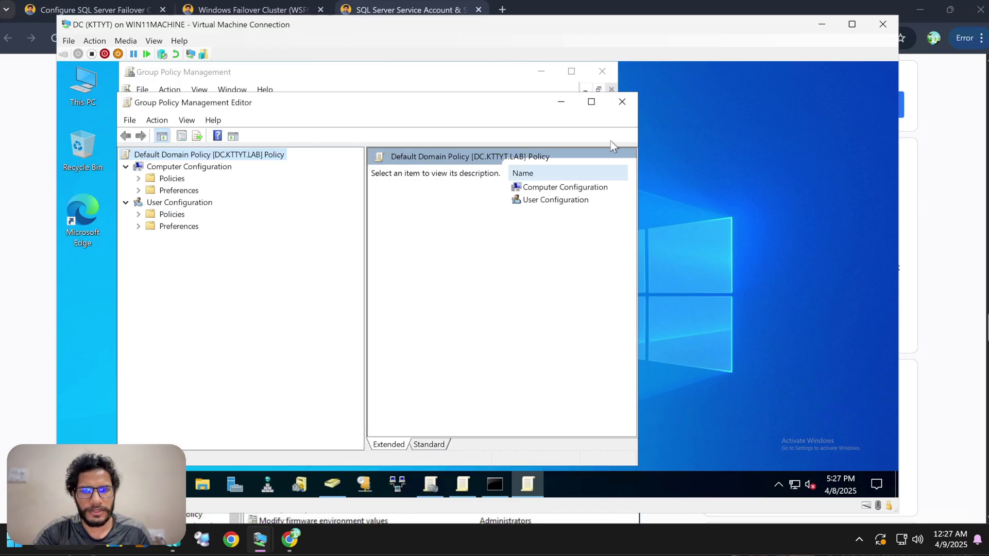
left_click(591, 102)
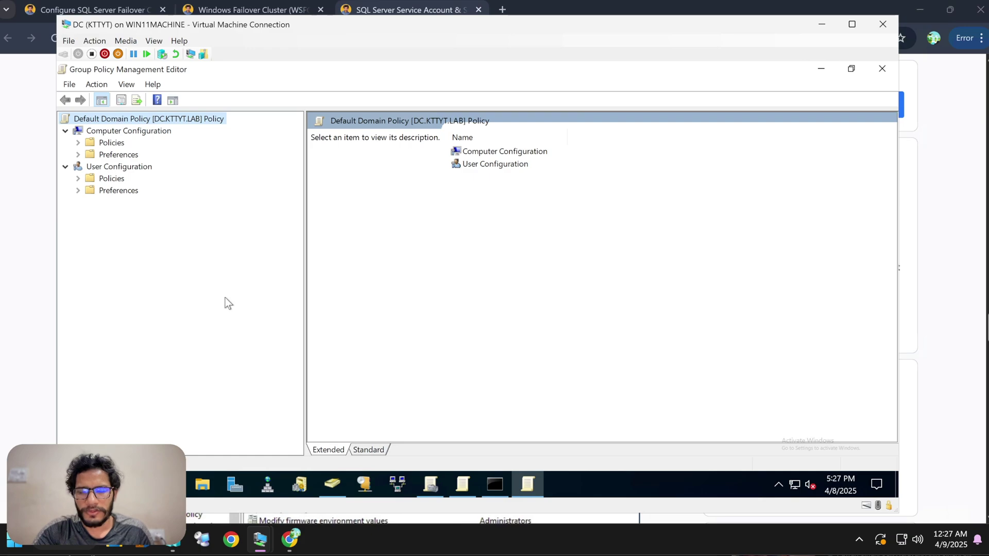
Step: Consult the browser guide for the policy path and select Perform volume maintenance tasks under the Default Domain Policy's User Rights Assignment
left_click(290, 540)
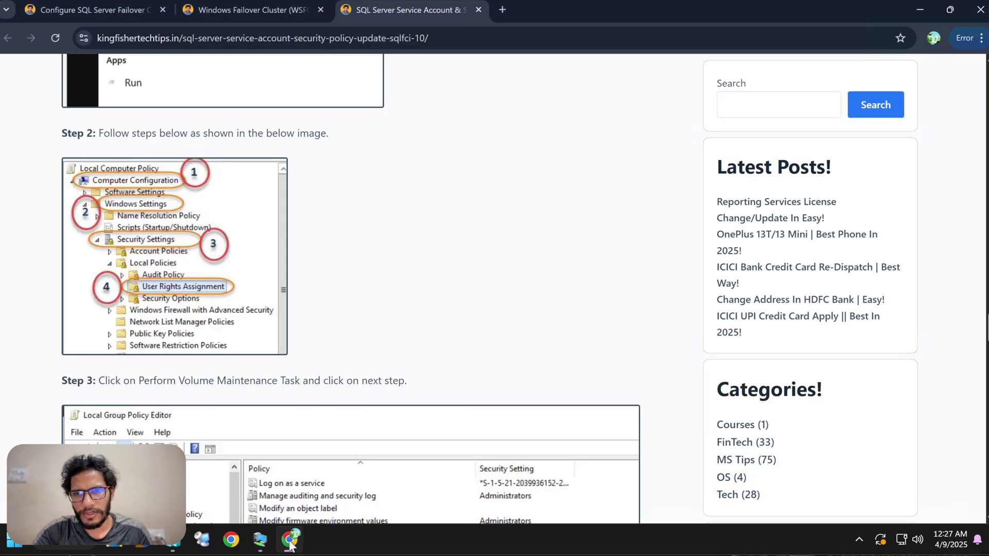
left_click(290, 540)
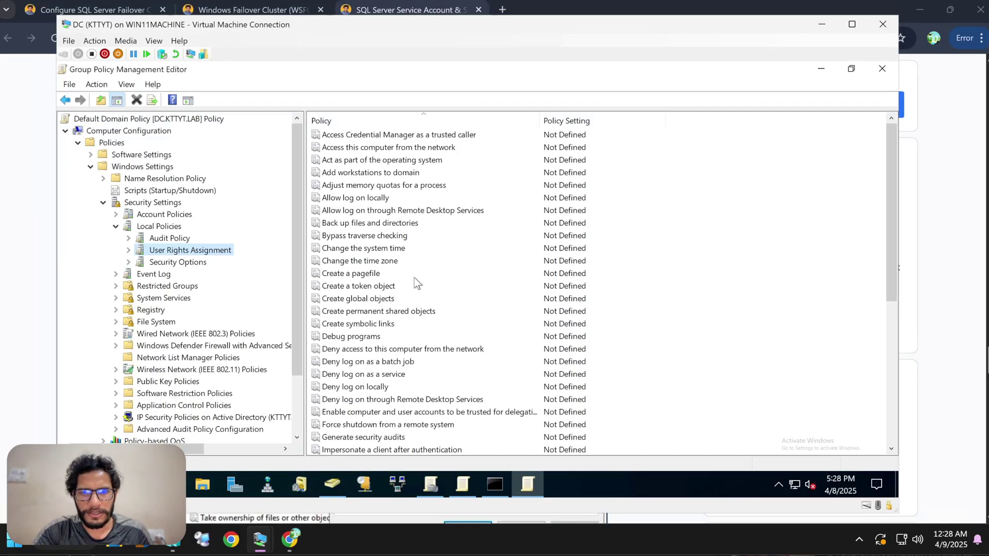
scroll(414, 277, "down", 1)
left_click(414, 311)
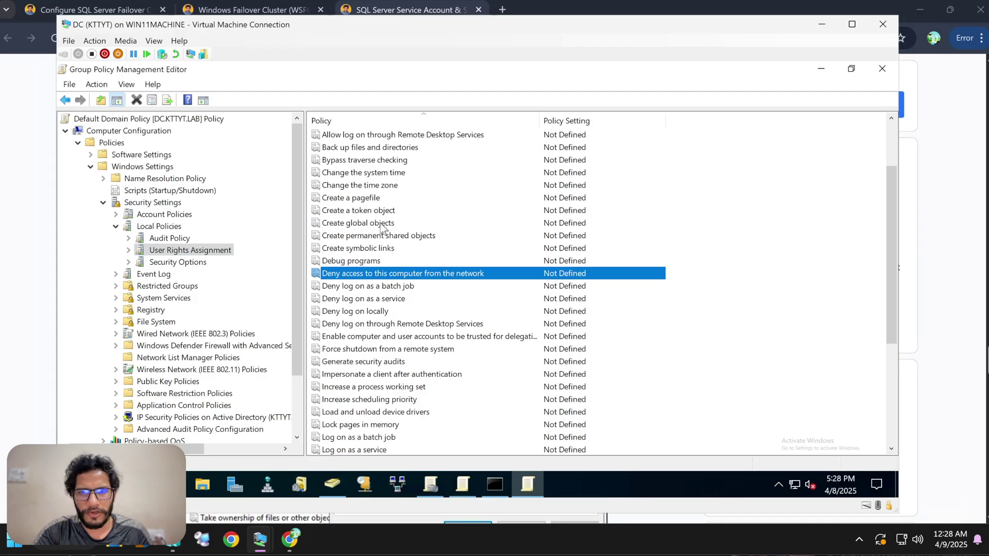
left_click(395, 337)
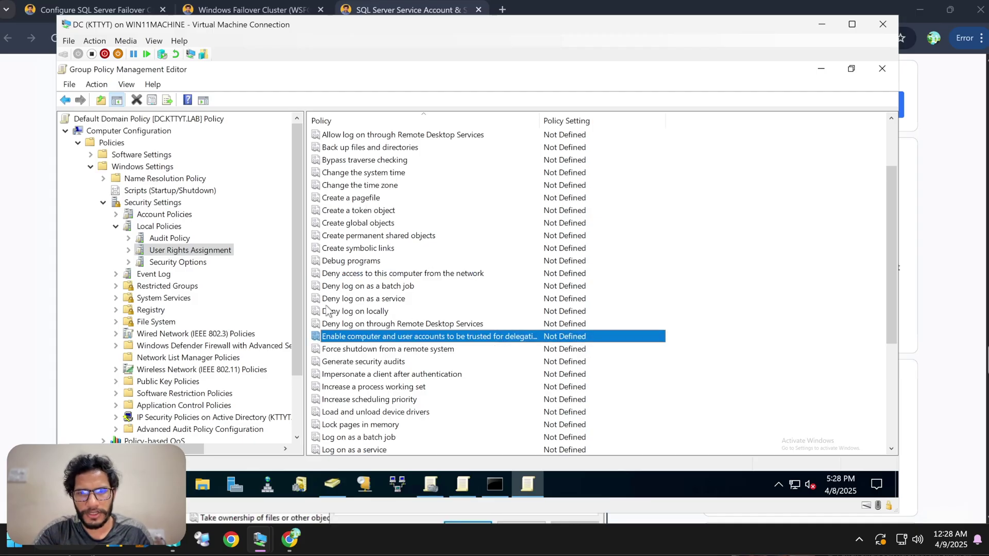
scroll(395, 337, "down", 5)
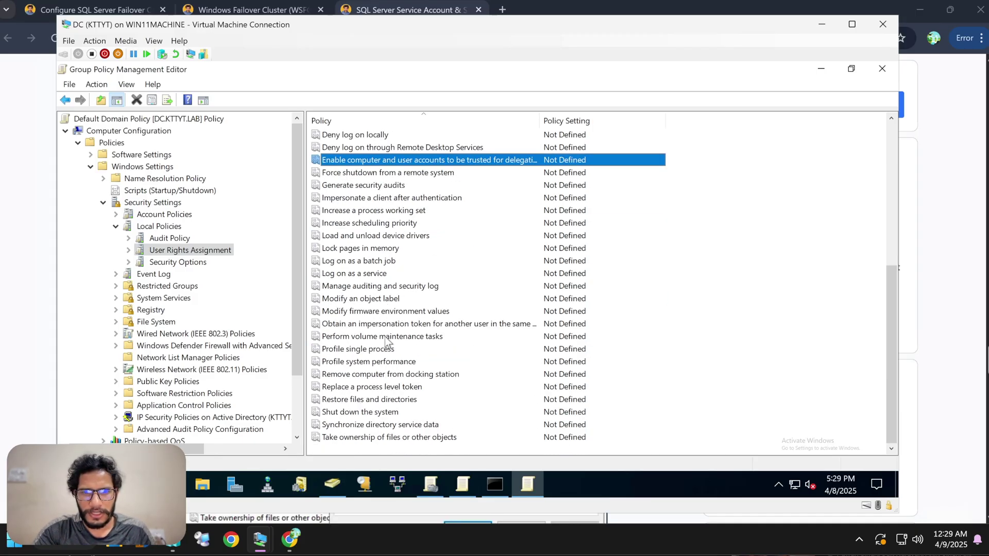
left_click(383, 337)
scroll(386, 341, "up", 1)
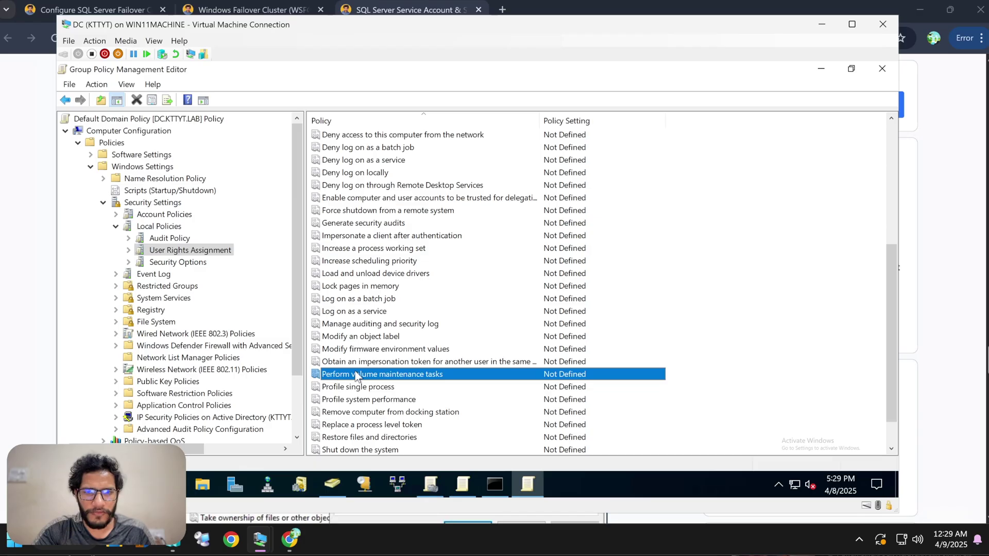
scroll(361, 378, "down", 1)
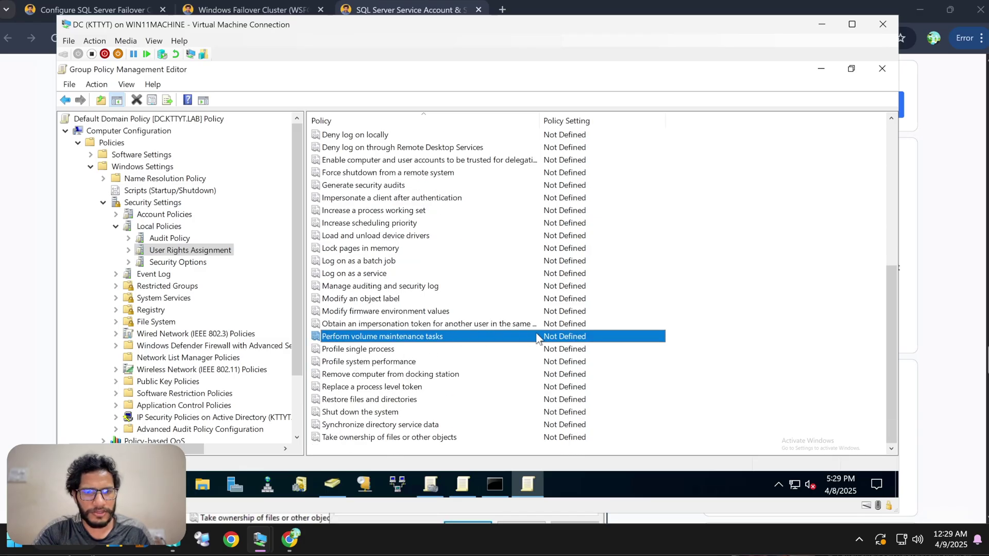
Step: Define the Perform volume maintenance tasks policy settings and look up the DBA_Admins group in kttyt.lab to add it
double_click(527, 337)
left_click(363, 180)
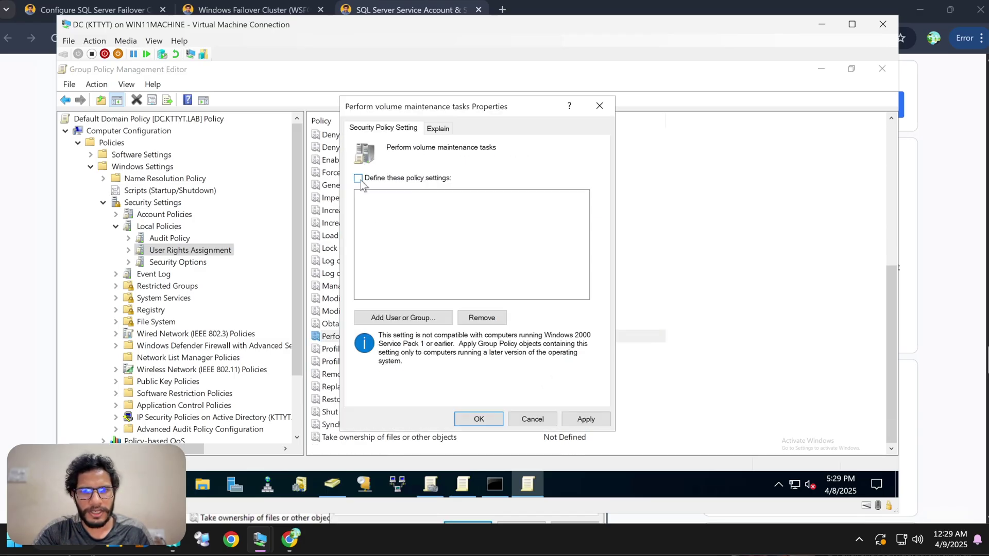
left_click(395, 319)
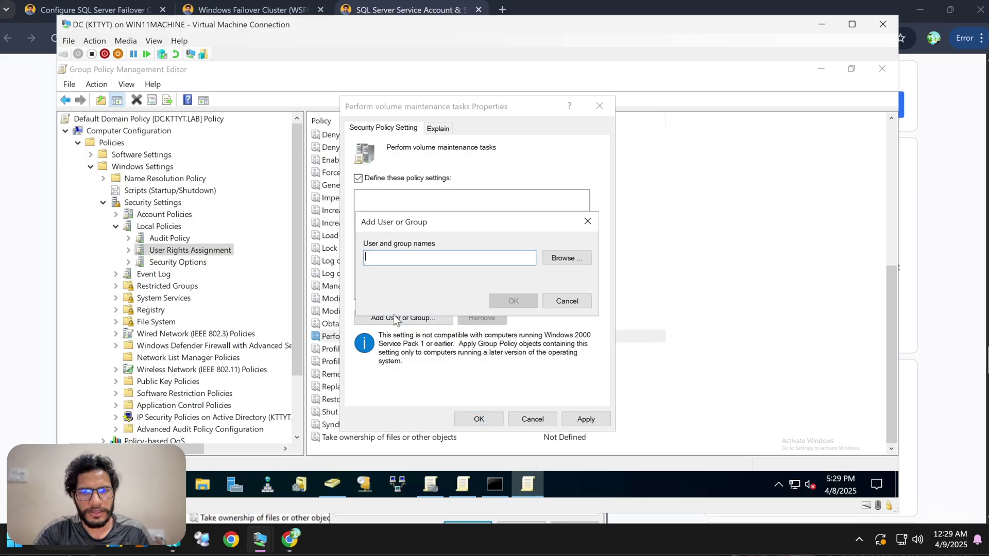
left_click(552, 259)
type("dba")
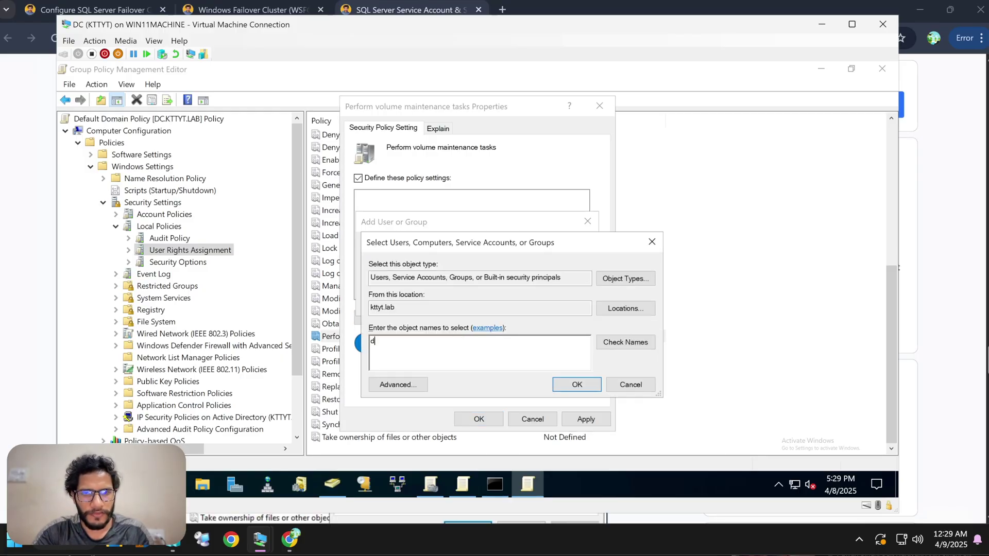
left_click(607, 343)
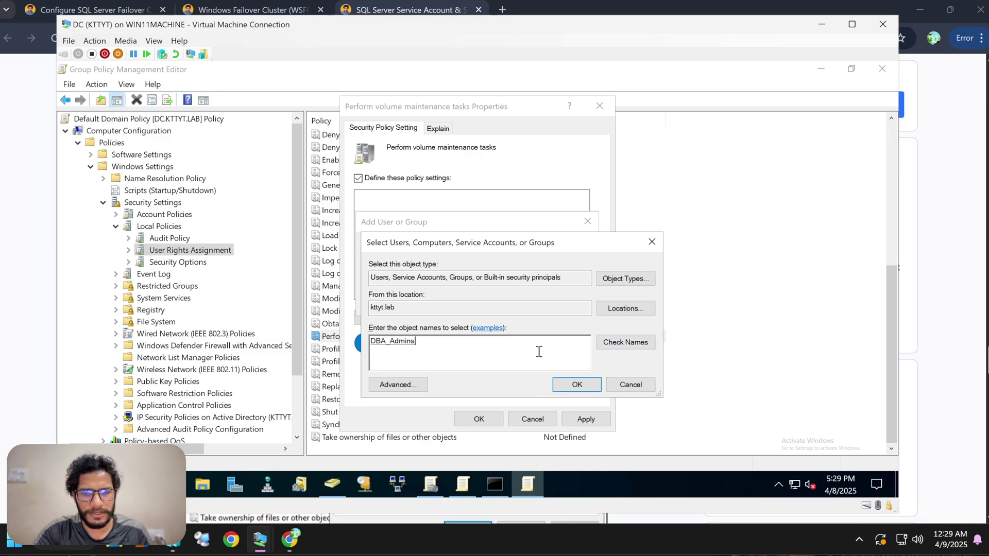
Step: Add the domain's built-in Administrator user alongside DBA_Admins in the object selection and accept both names
type("; ad")
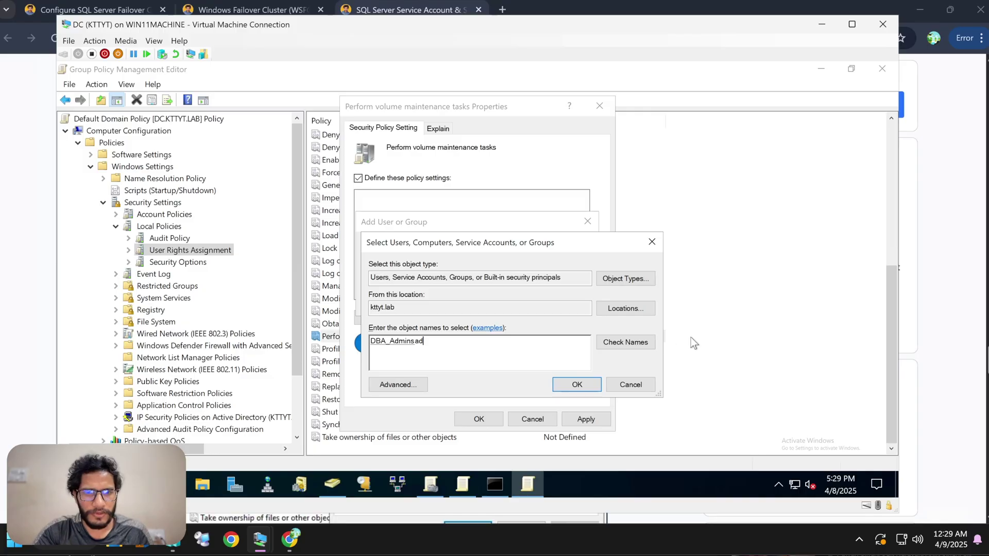
left_click(636, 342)
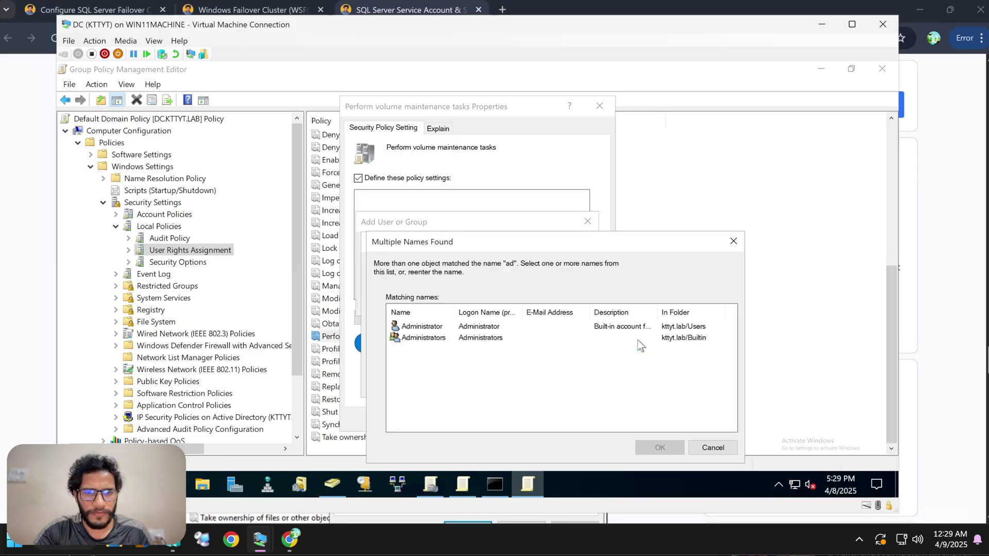
left_click(439, 327)
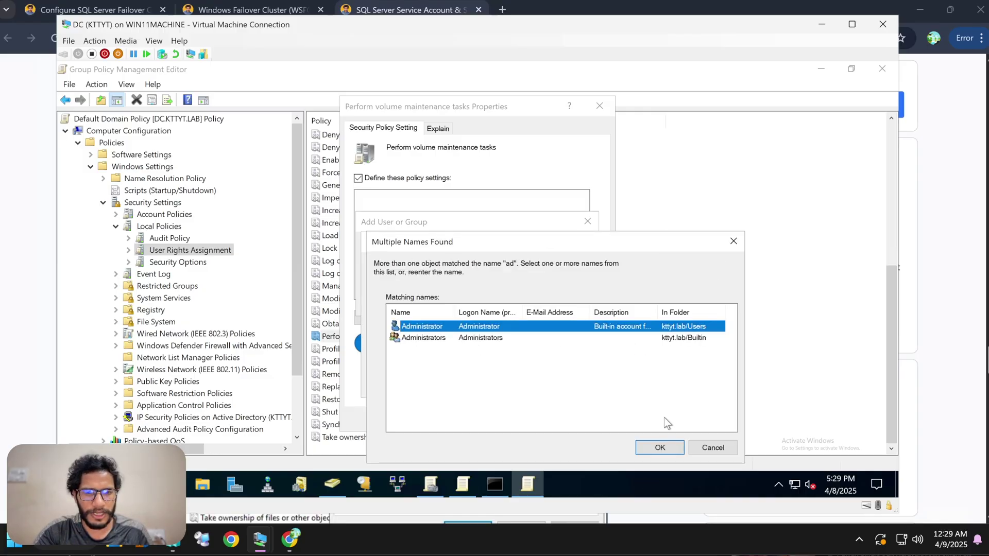
left_click(659, 447)
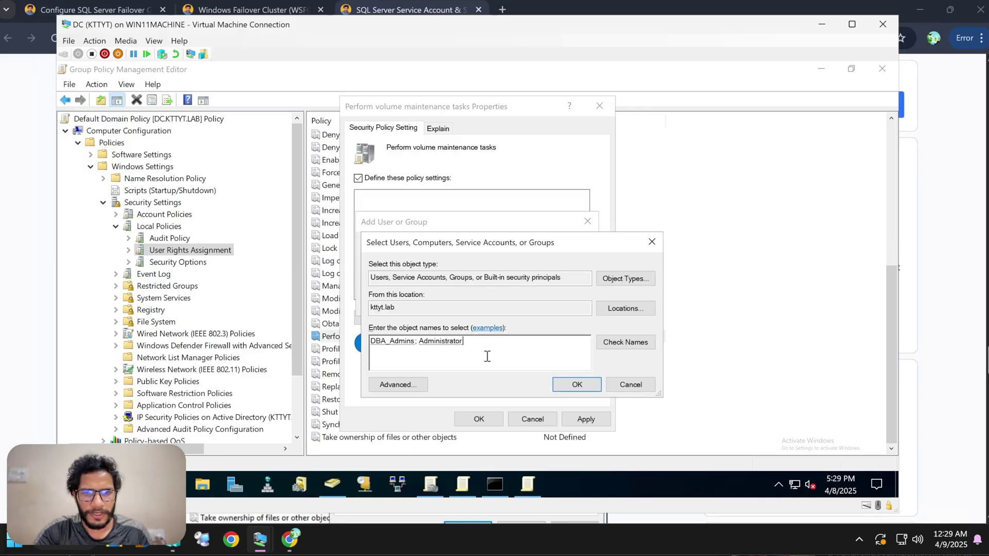
left_click(587, 388)
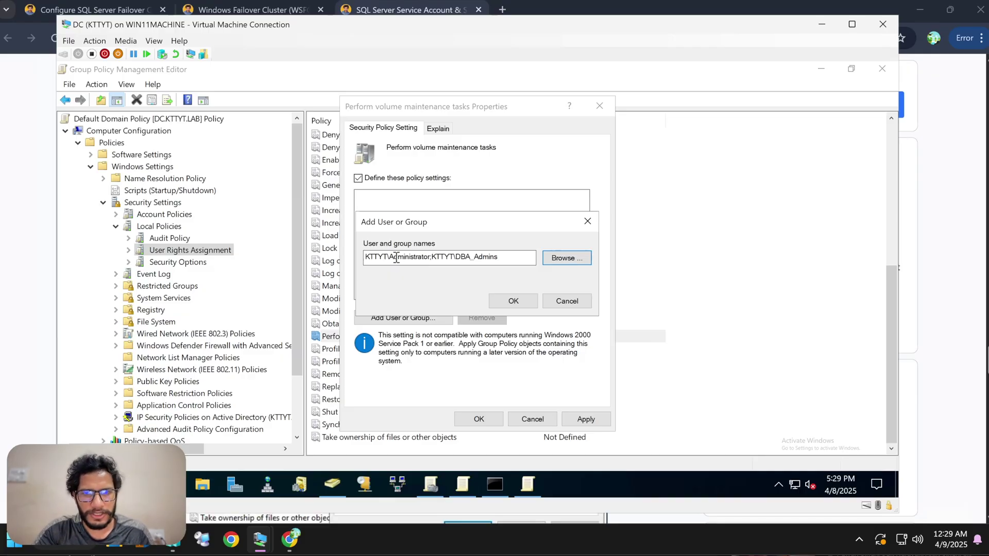
Step: Add KTTYT\Administrator and KTTYT\DBA_Admins to the Perform volume maintenance tasks policy, apply the setting and close its properties
left_click_drag(430, 260, 367, 259)
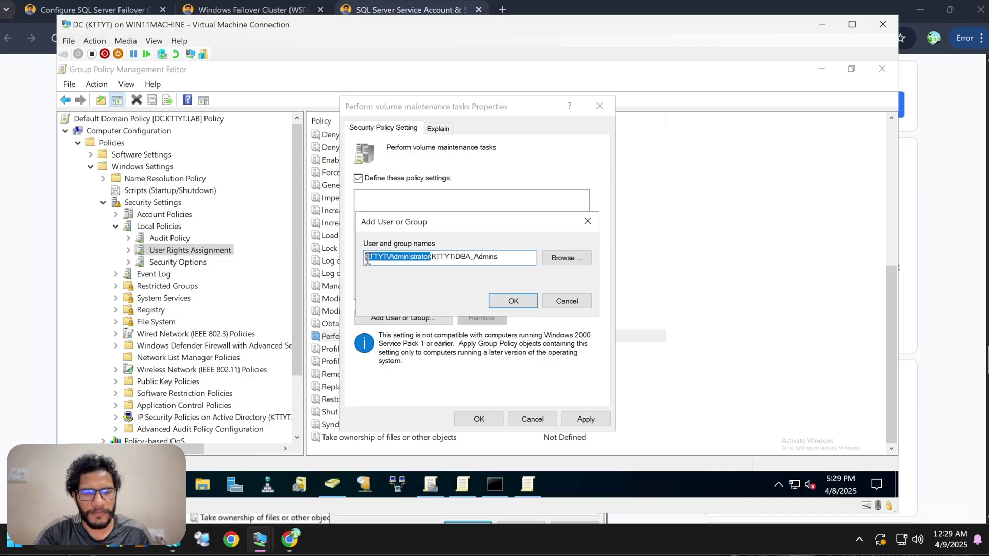
left_click(424, 263)
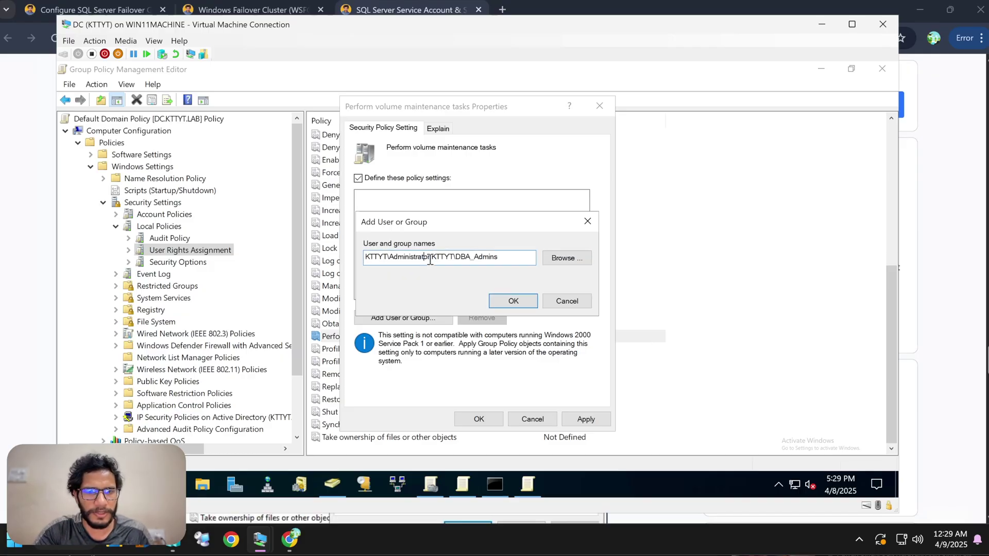
left_click_drag(498, 257, 435, 257)
left_click(507, 302)
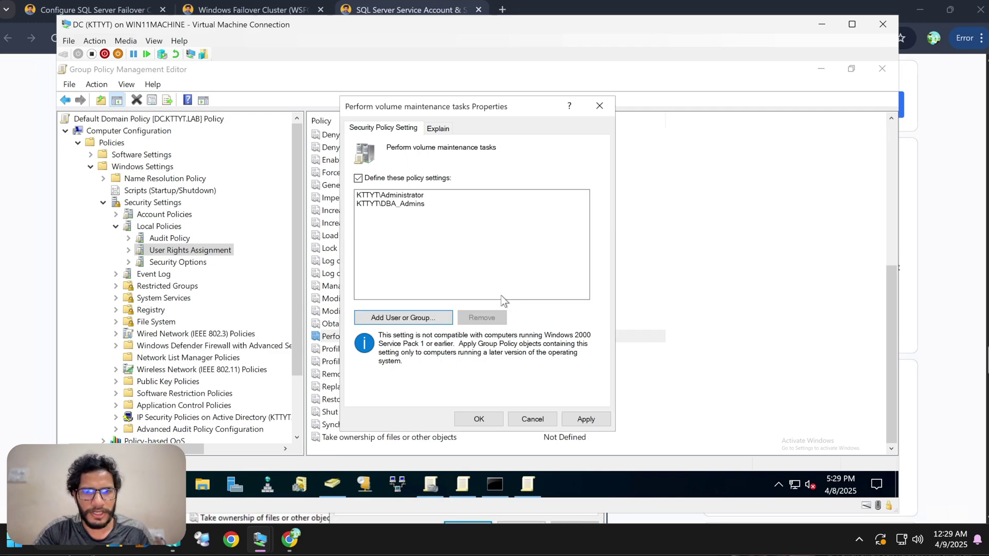
left_click(395, 204)
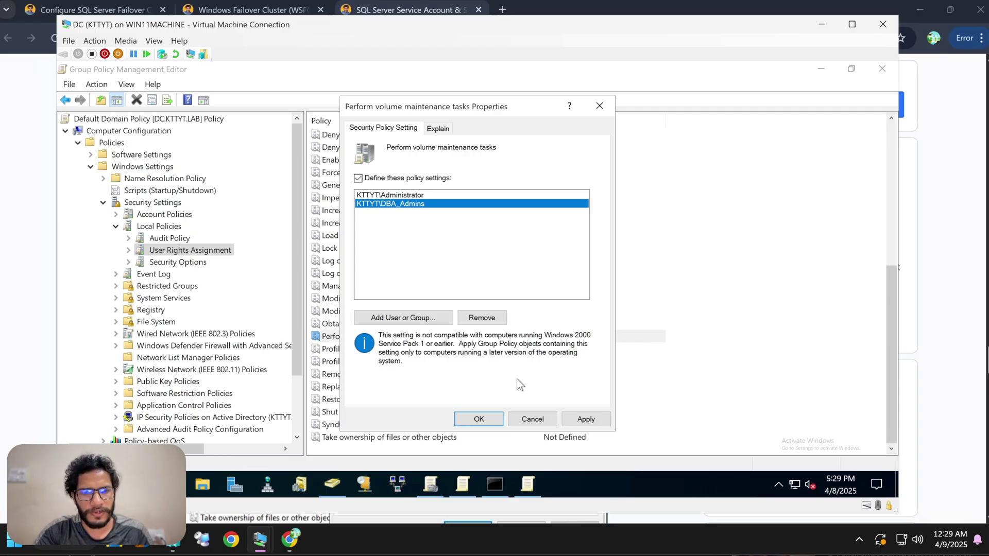
left_click(581, 419)
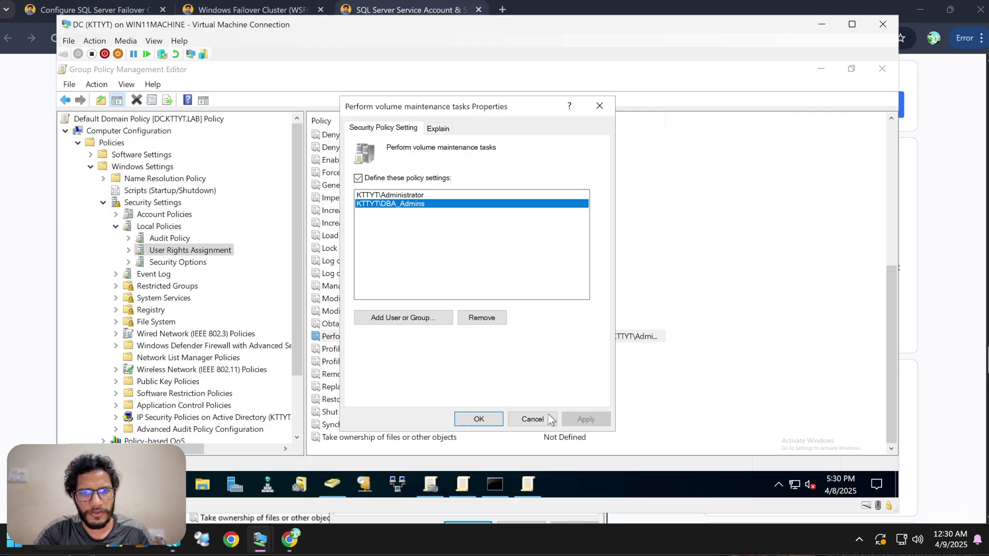
left_click(475, 418)
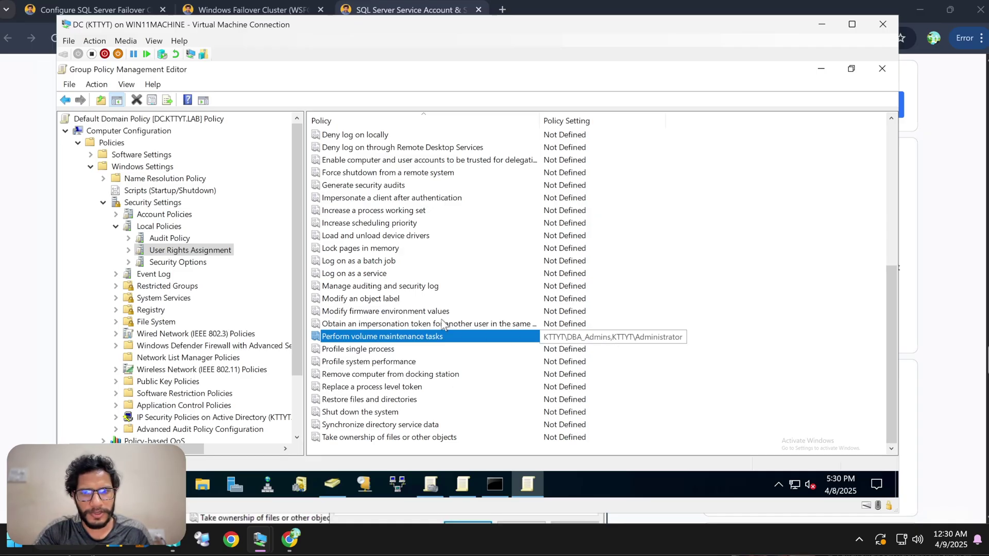
Step: Force a Group Policy update on the domain controller by running gpupdate /force in the Command Prompt
left_click(494, 487)
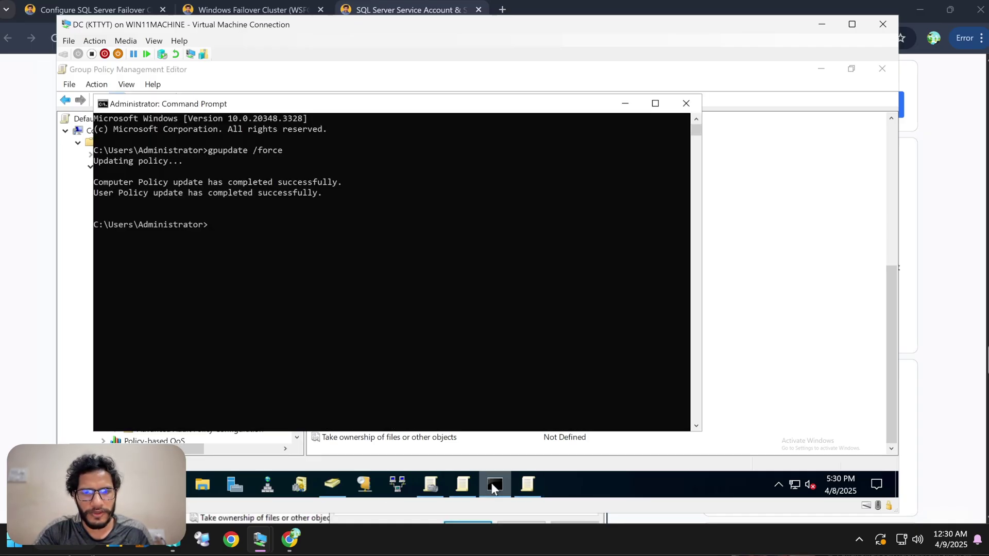
left_click(364, 303)
type("gp")
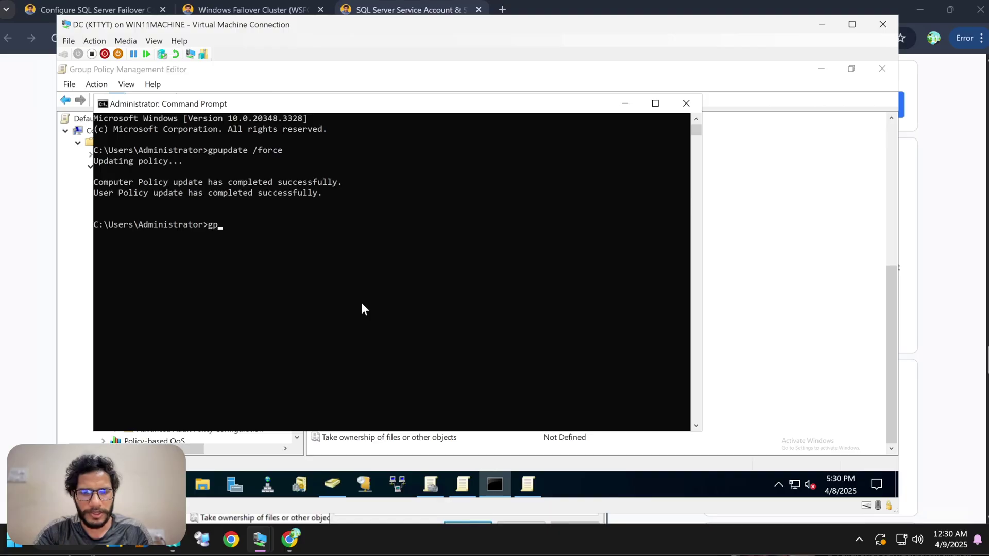
type("update")
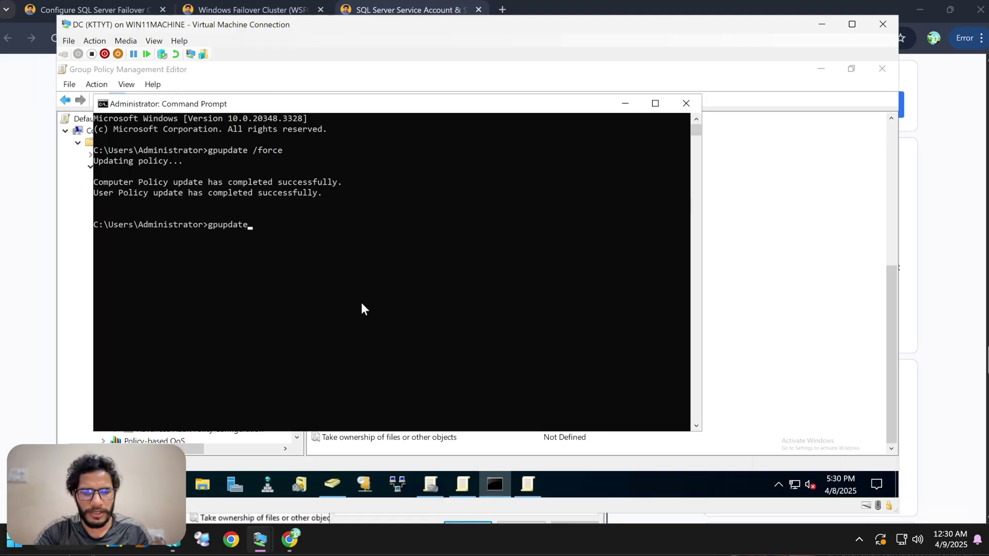
type(" /force")
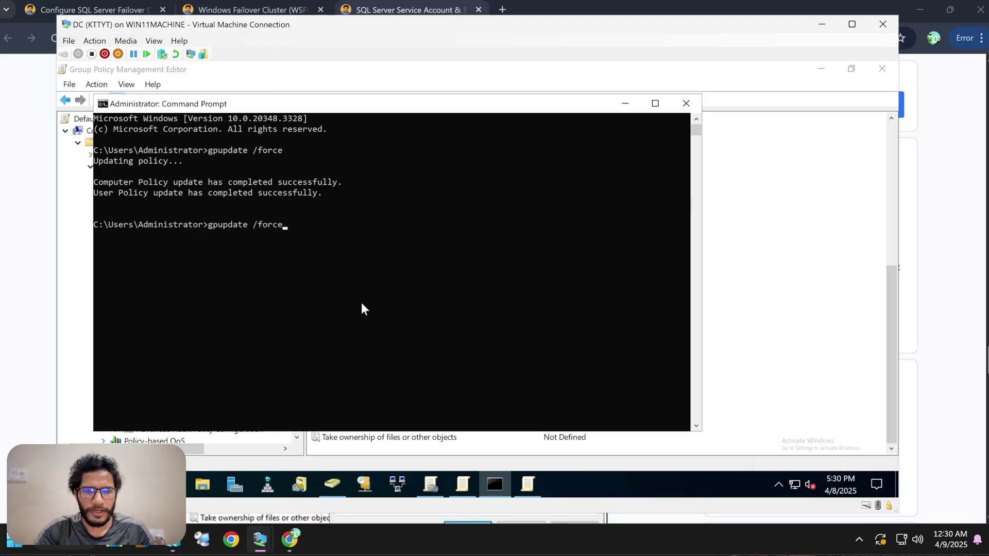
key("Return")
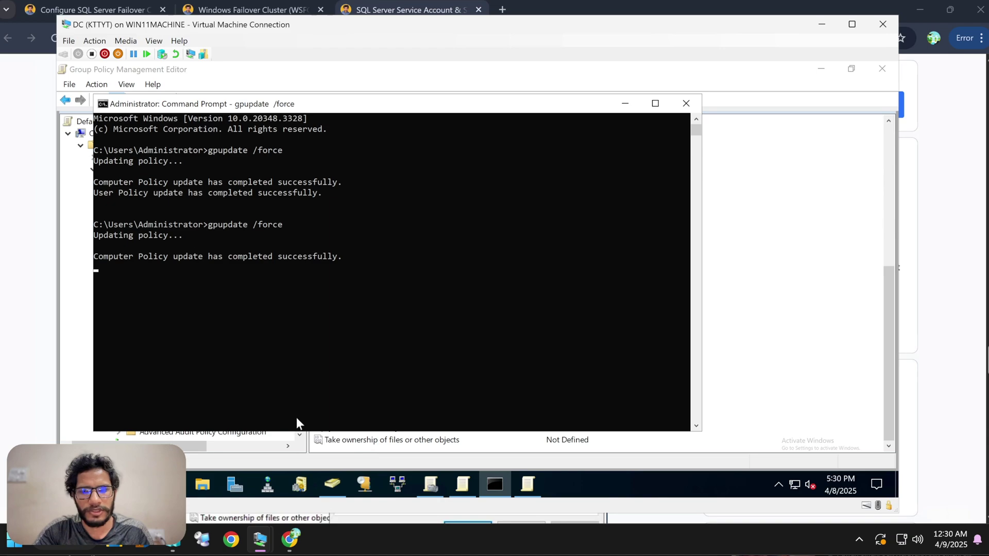
Step: Switch to the SQLA virtual machine, start a Command Prompt and run gpupdate /force
left_click(822, 29)
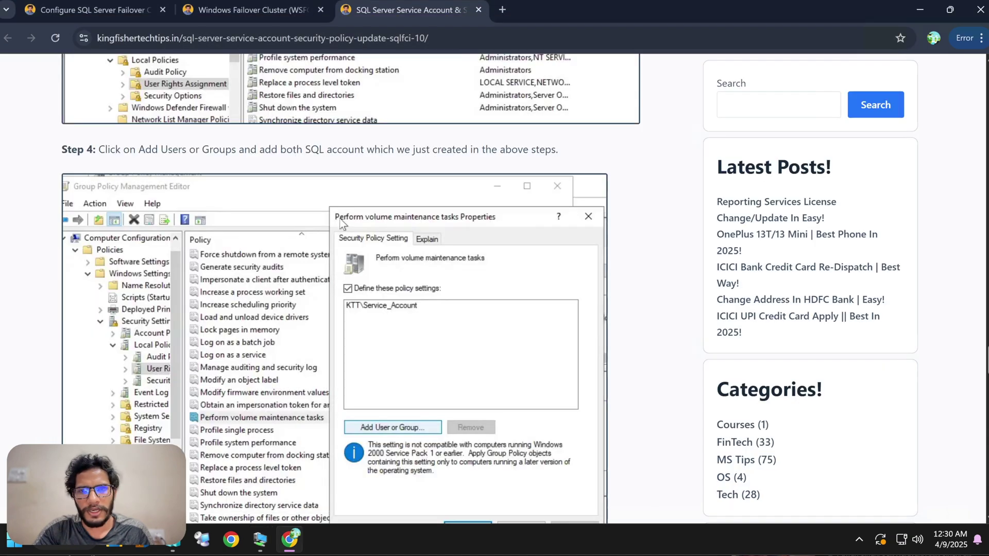
mouse_move(259, 539)
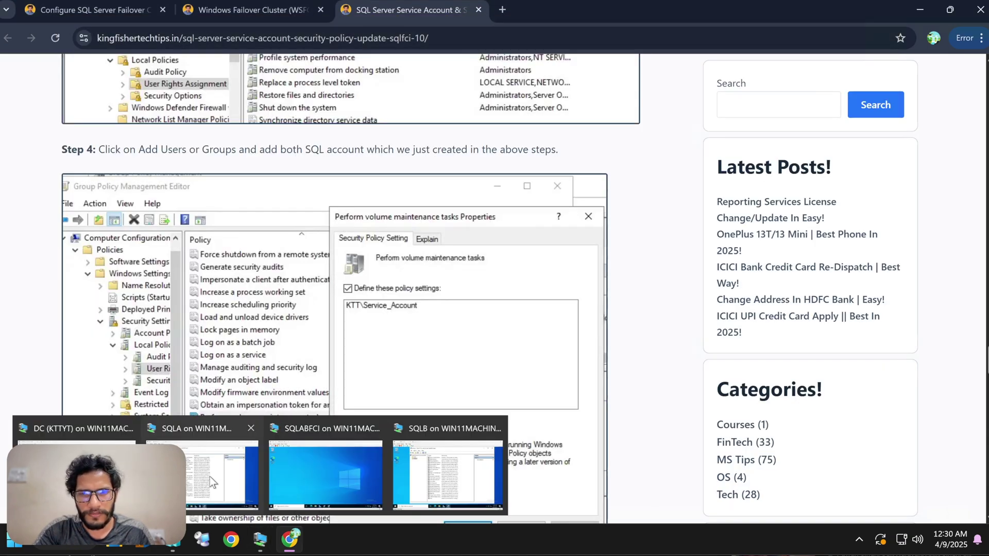
left_click(197, 466)
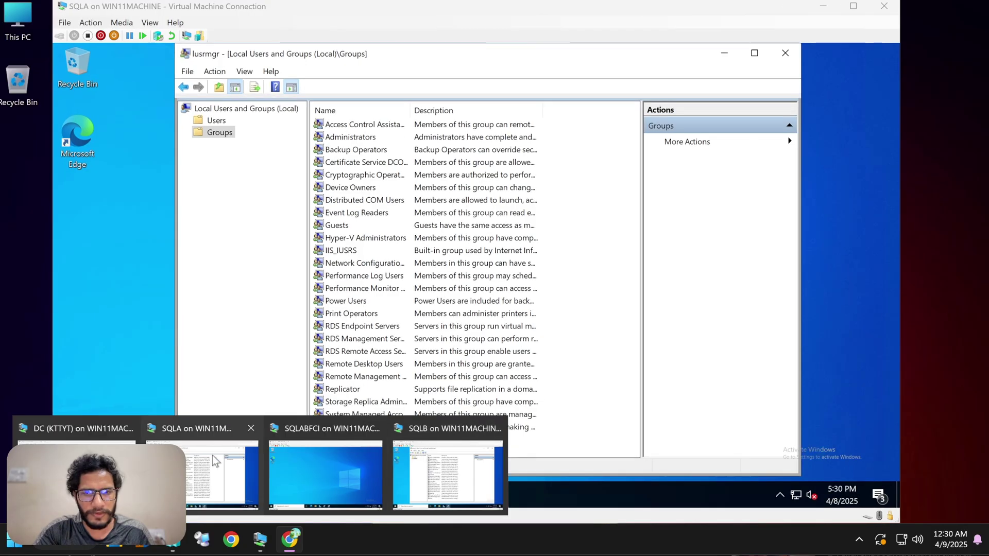
left_click(208, 504)
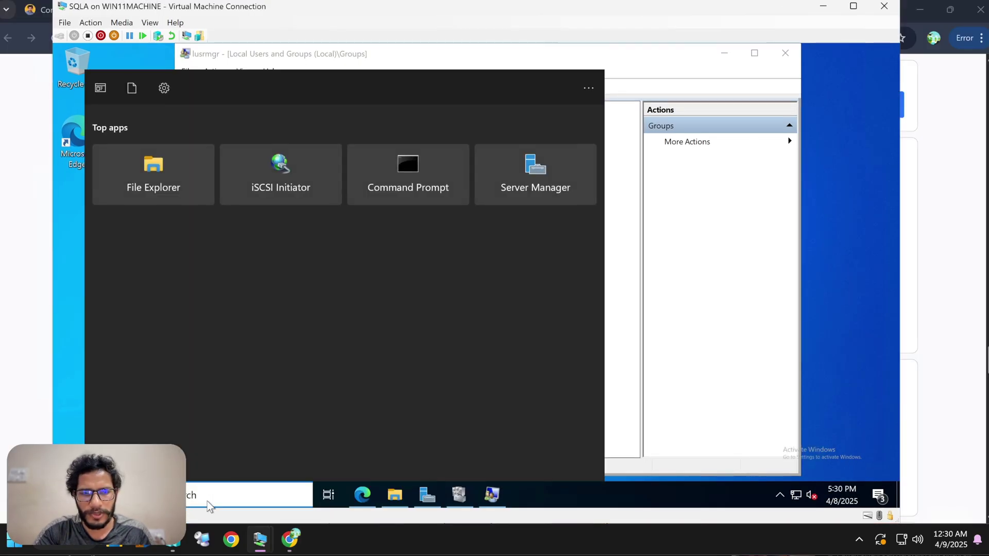
type("cmd")
key("Return")
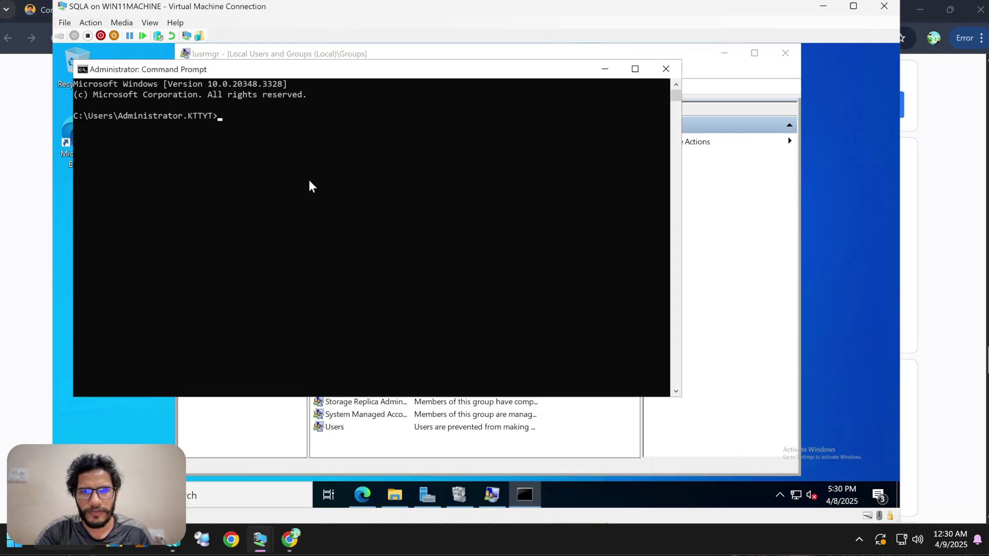
type("gpupdate /force")
key("Return")
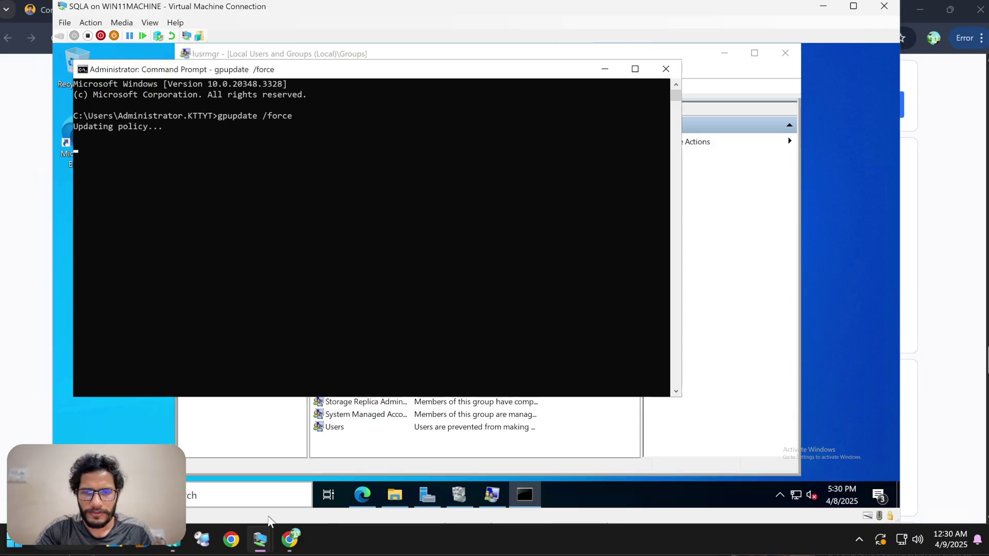
Step: Switch to the SQLB virtual machine and run gpupdate /force in a Command Prompt
mouse_move(264, 537)
left_click(310, 471)
left_click(233, 486)
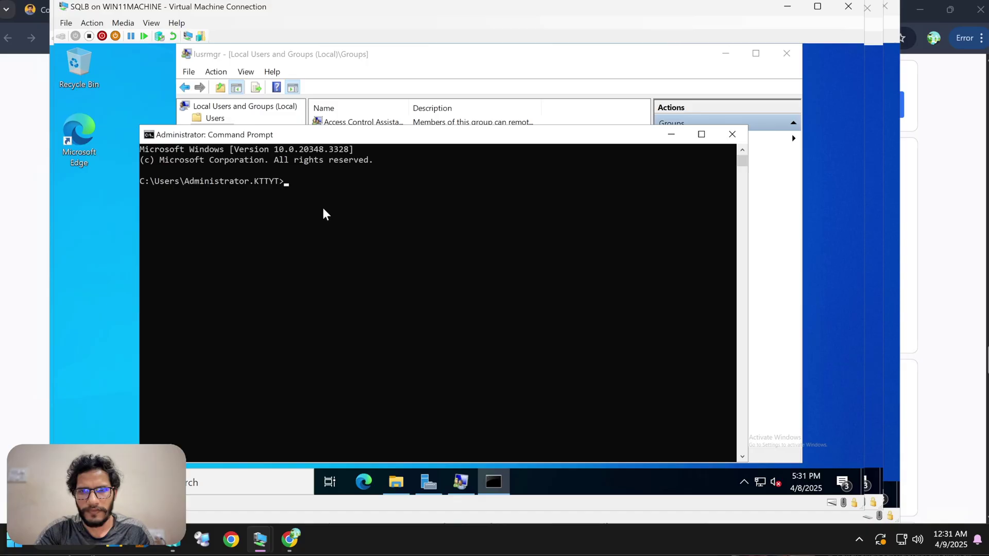
left_click(322, 210)
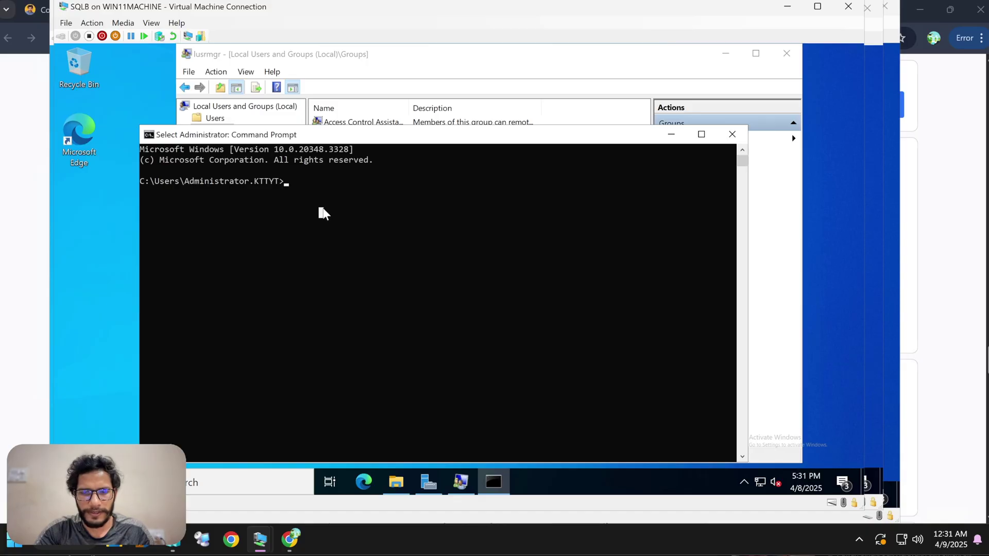
type("gpupdate")
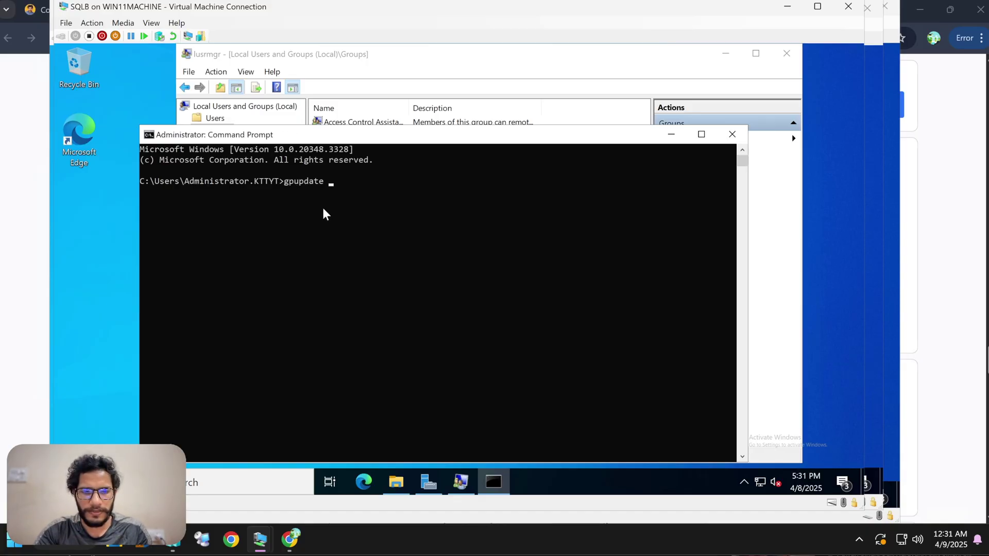
type(" /force")
key("Return")
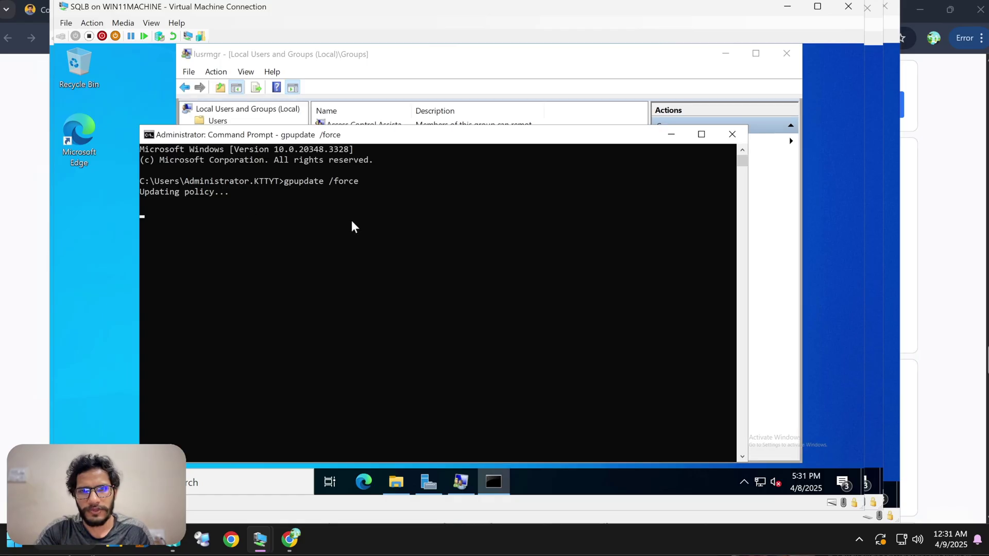
Step: Minimize the open windows on SQLB, view the volumes in C:\ClusterStorage and open Volume1
left_click(724, 56)
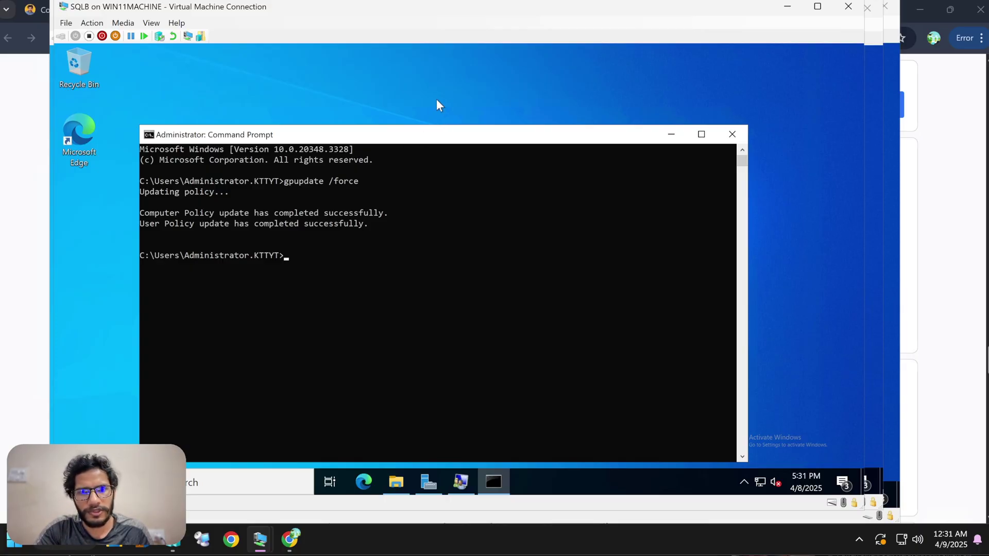
left_click(670, 134)
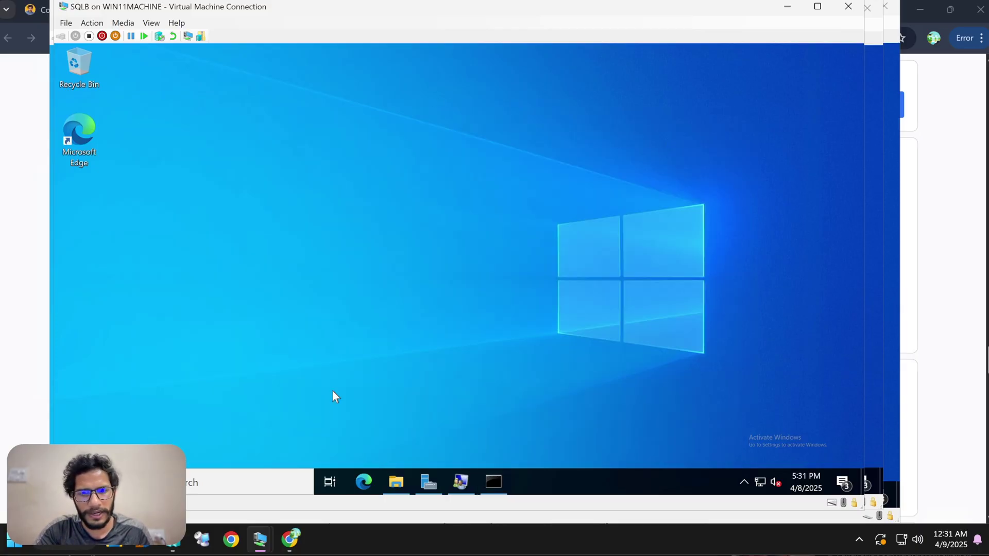
left_click(391, 483)
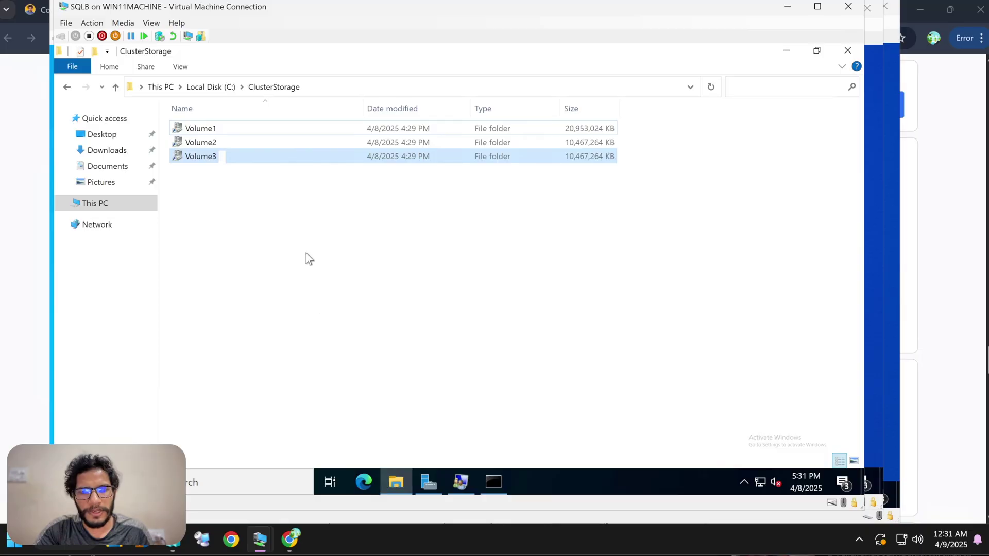
left_click(306, 252)
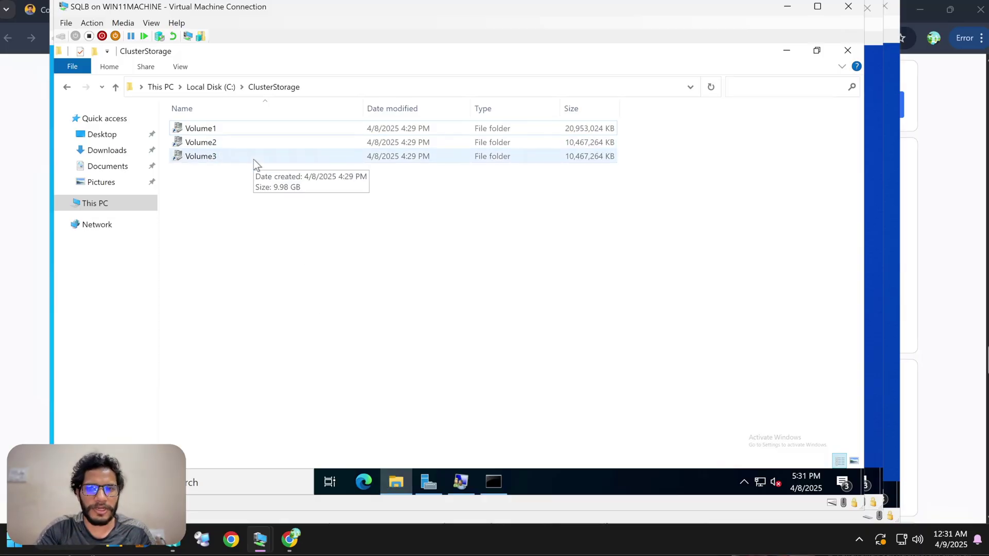
double_click(249, 128)
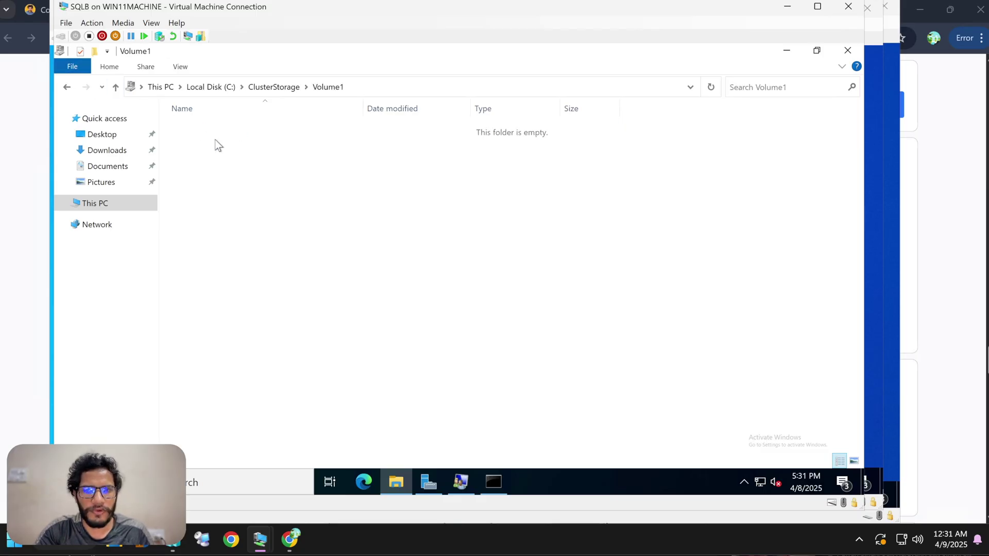
left_click(66, 86)
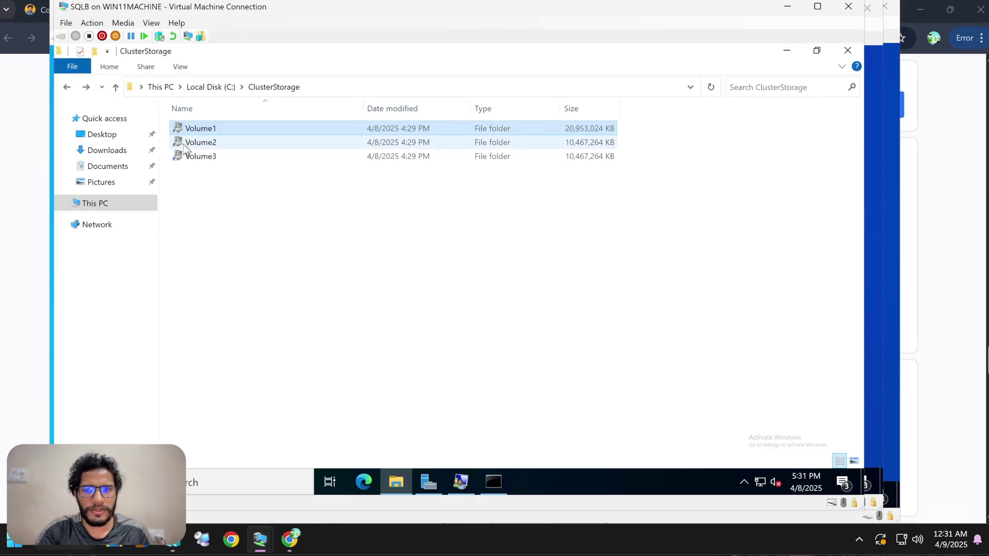
left_click(449, 295)
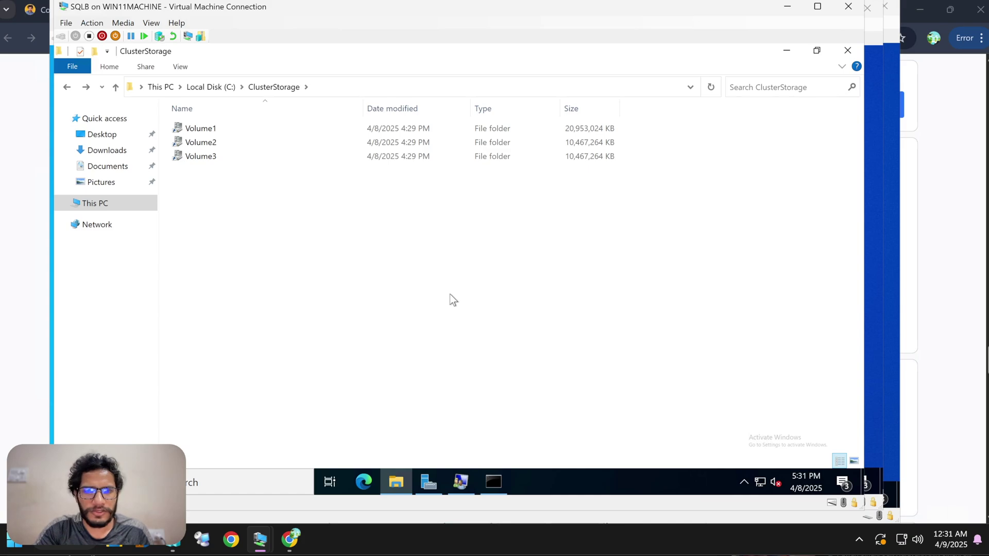
left_click(221, 131)
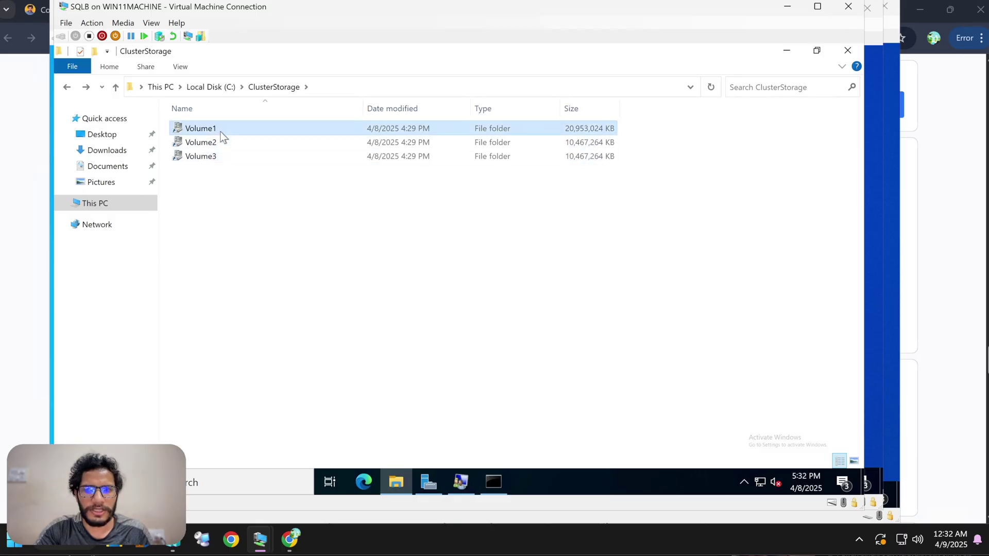
double_click(222, 135)
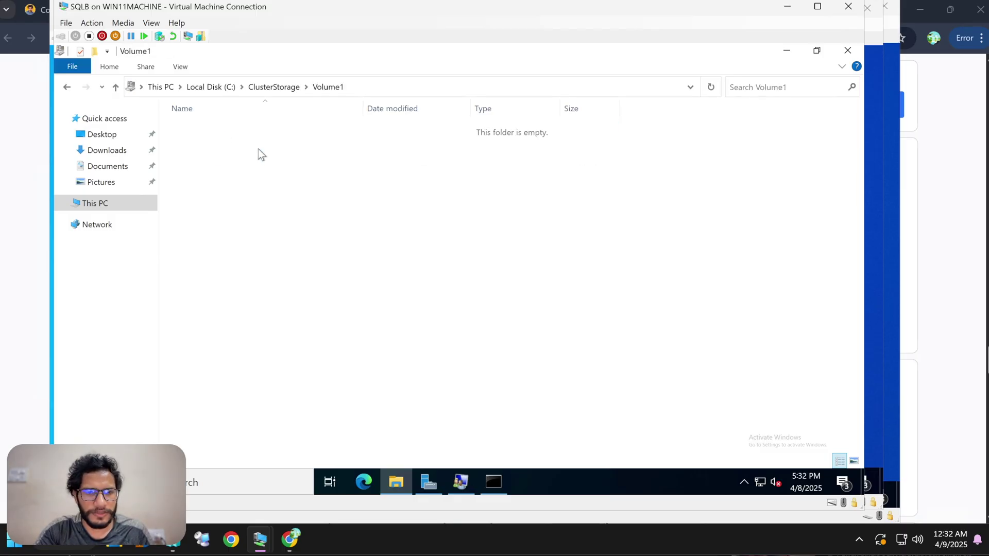
Step: Return to ClusterStorage, check the contents of Volume2, go back and reopen Volume1
left_click(67, 87)
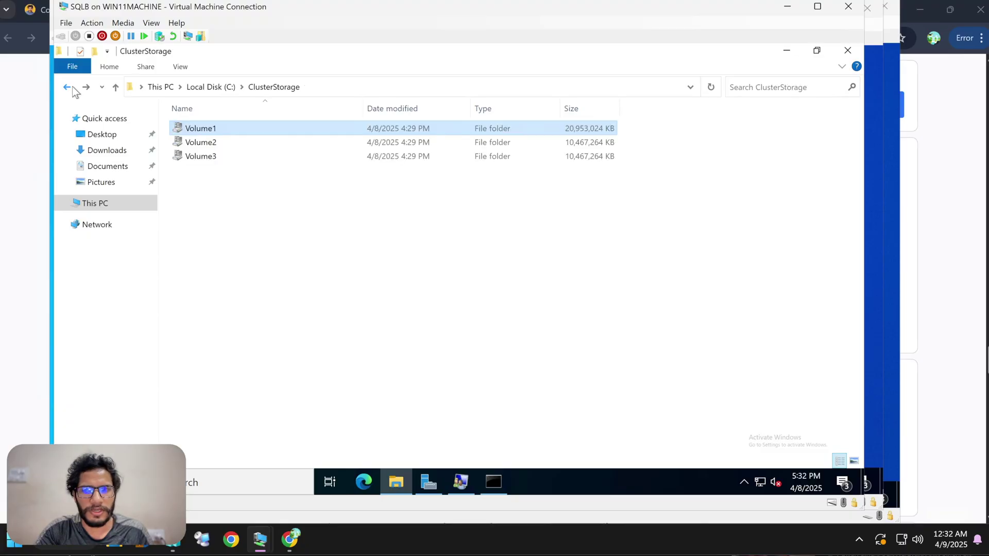
left_click(230, 138)
double_click(230, 137)
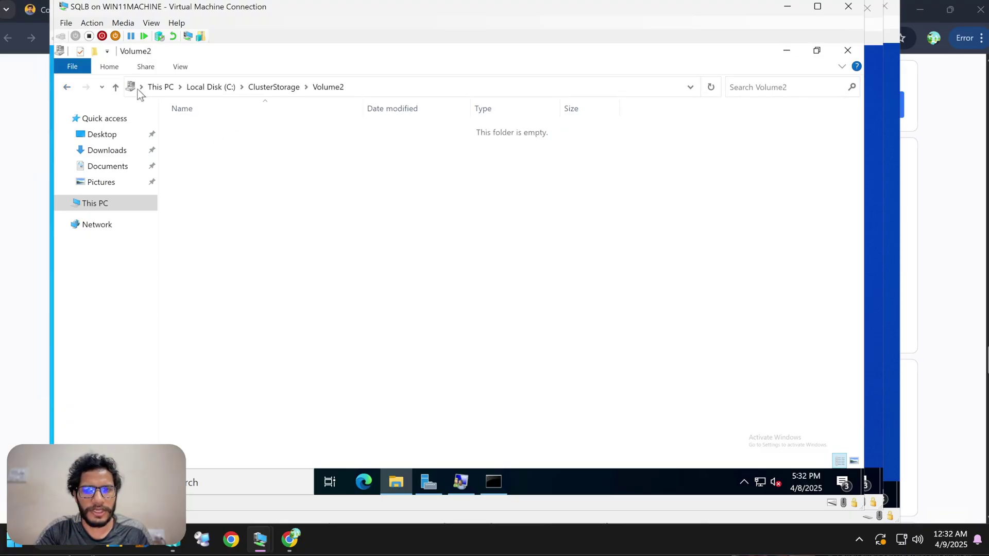
left_click(68, 88)
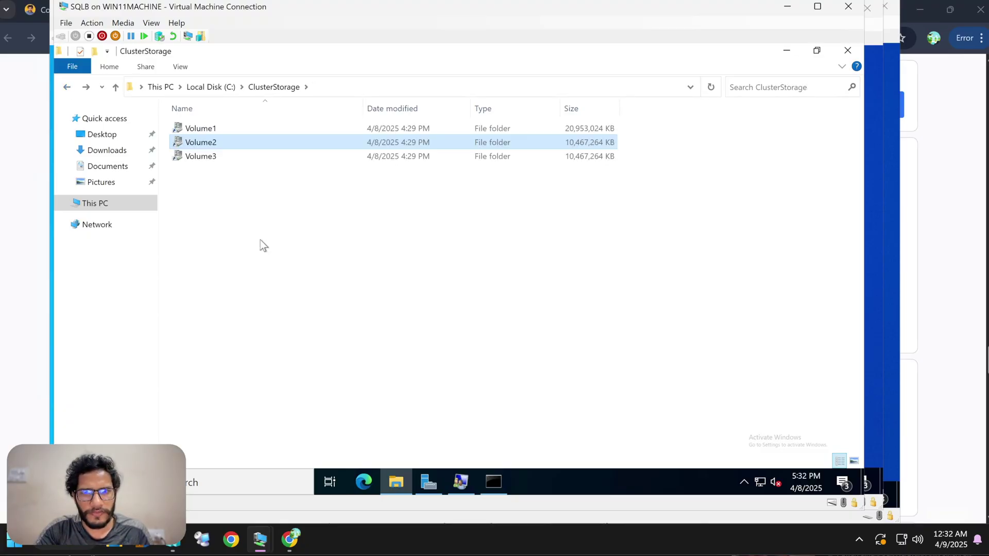
mouse_move(204, 134)
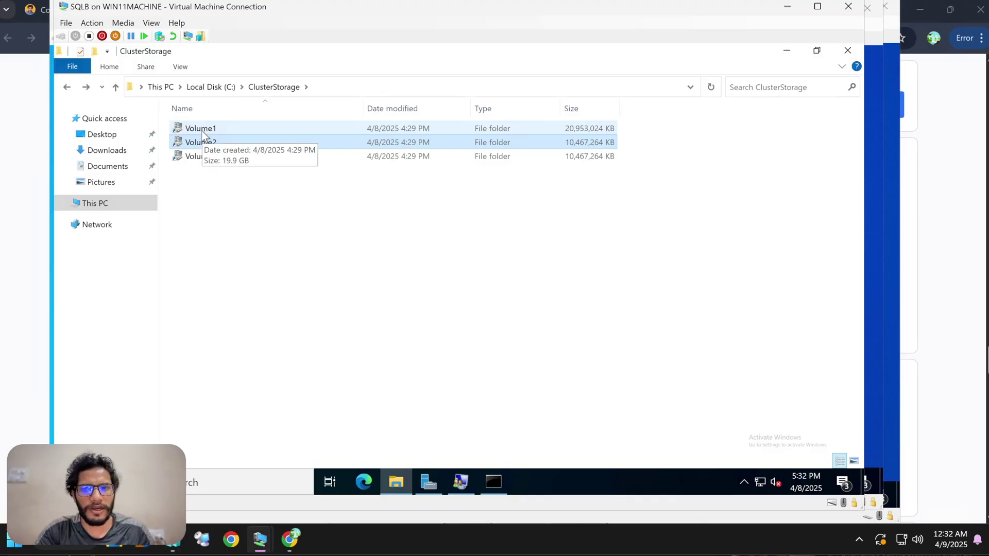
double_click(233, 125)
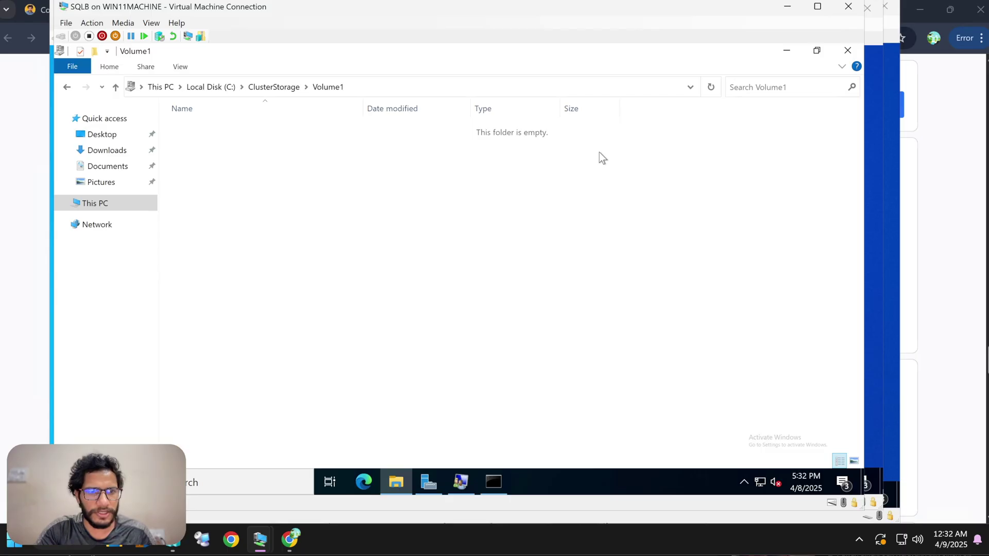
Step: Switch to the browser guide and open its next article, Install SQL Server on Windows On Node 1 (SQLA) (SQLFCI-11)
left_click(25, 358)
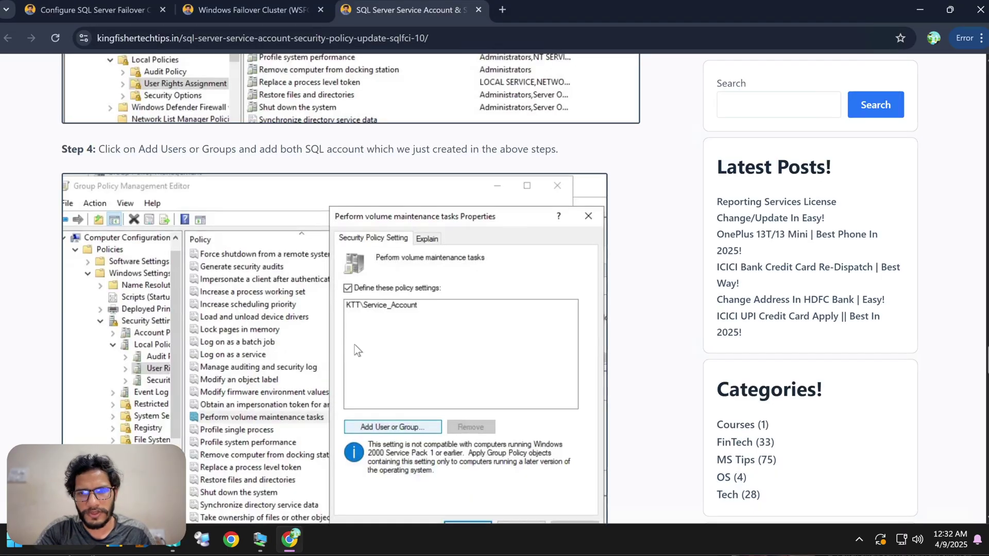
scroll(354, 344, "down", 6)
scroll(354, 346, "down", 15)
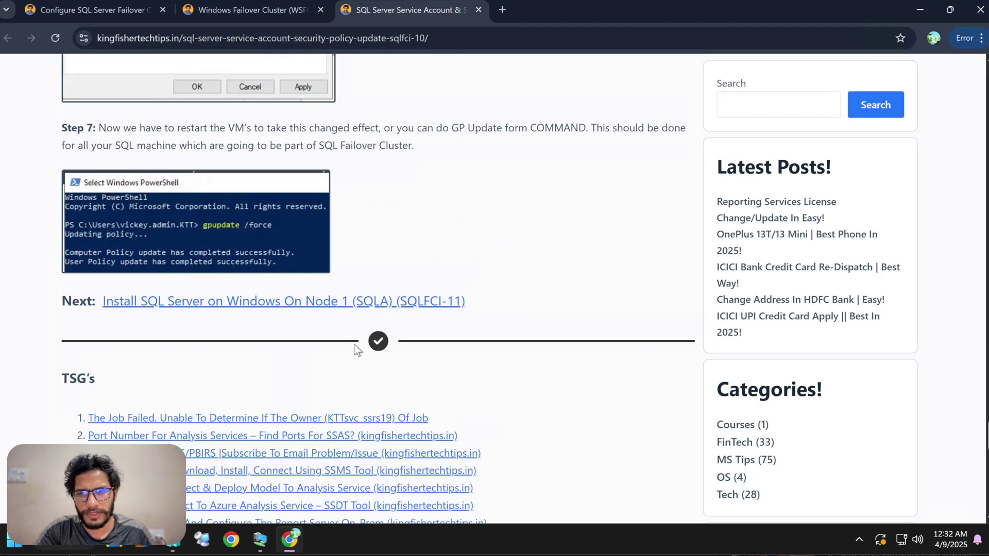
left_click(149, 275)
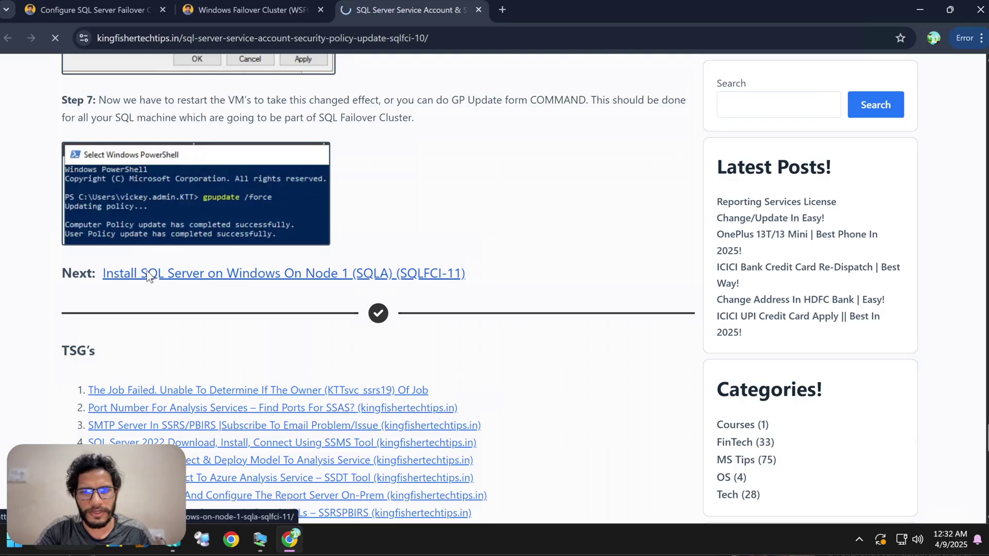
Step: Examine the article's failover cluster diagram, the default and named instance options, and the four-part outline
scroll(403, 339, "down", 5)
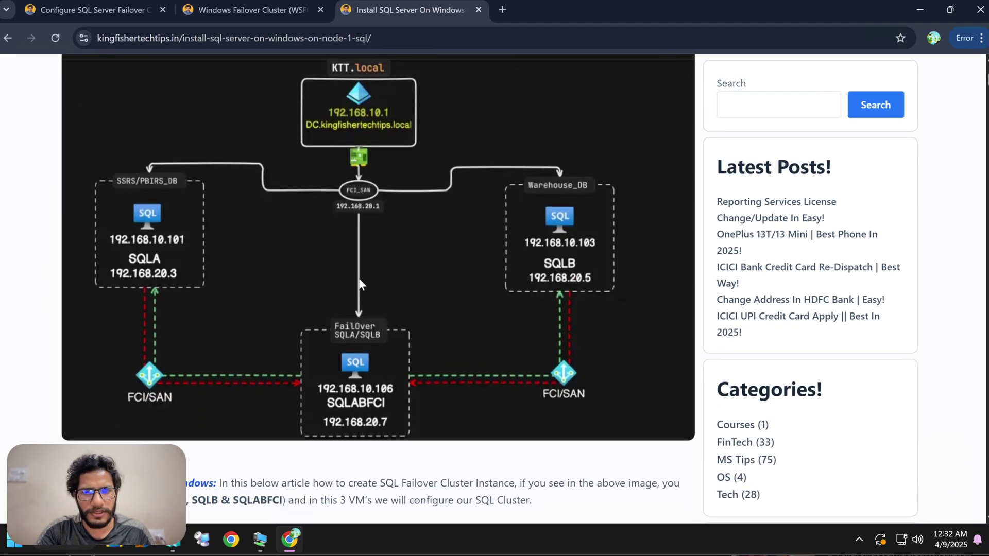
scroll(357, 275, "up", 3)
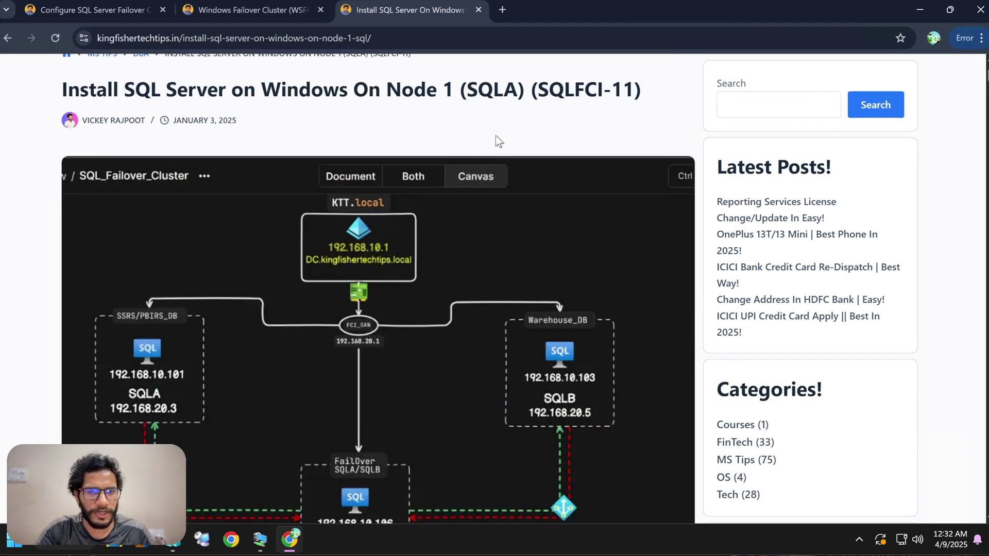
scroll(491, 136, "down", 1)
scroll(492, 138, "down", 7)
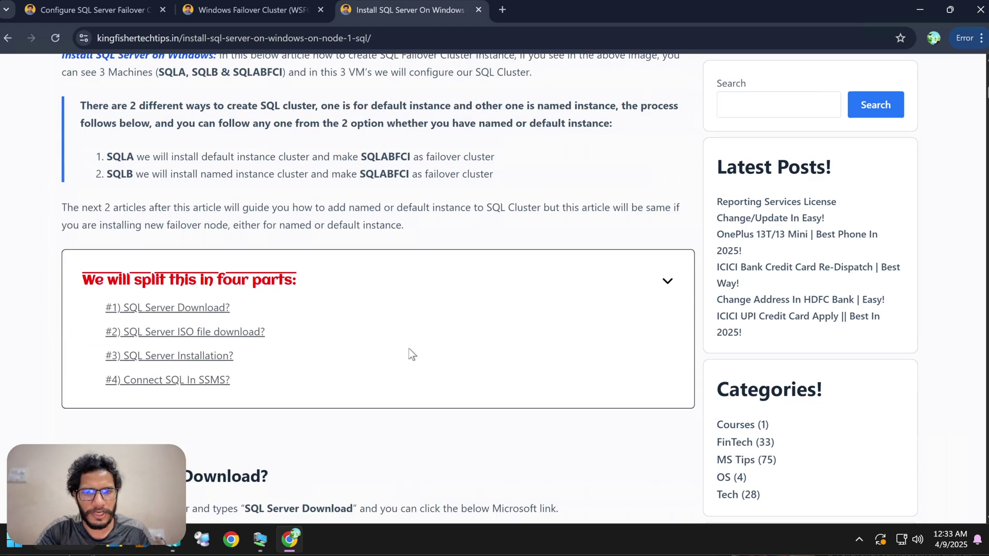
scroll(409, 349, "down", 1)
scroll(375, 333, "up", 6)
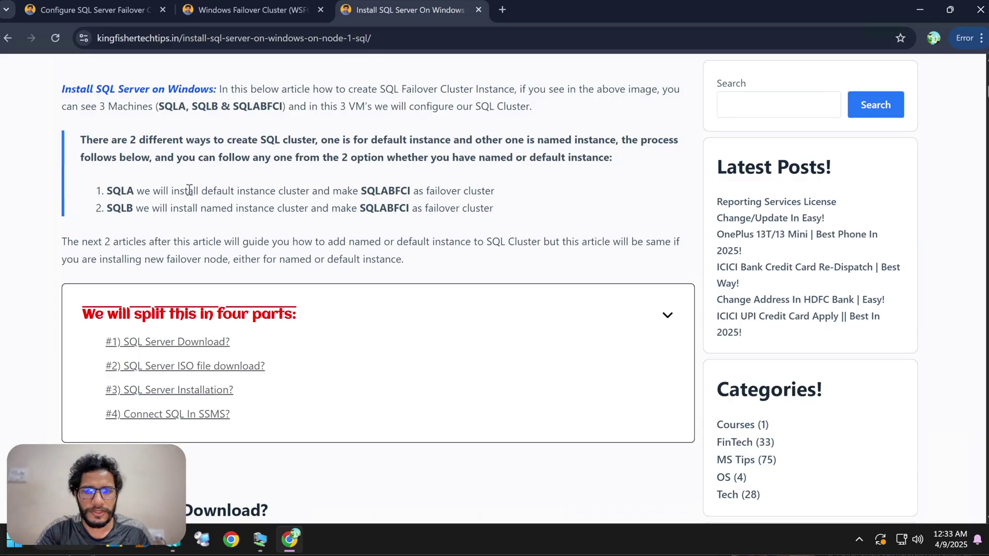
scroll(260, 209, "up", 1)
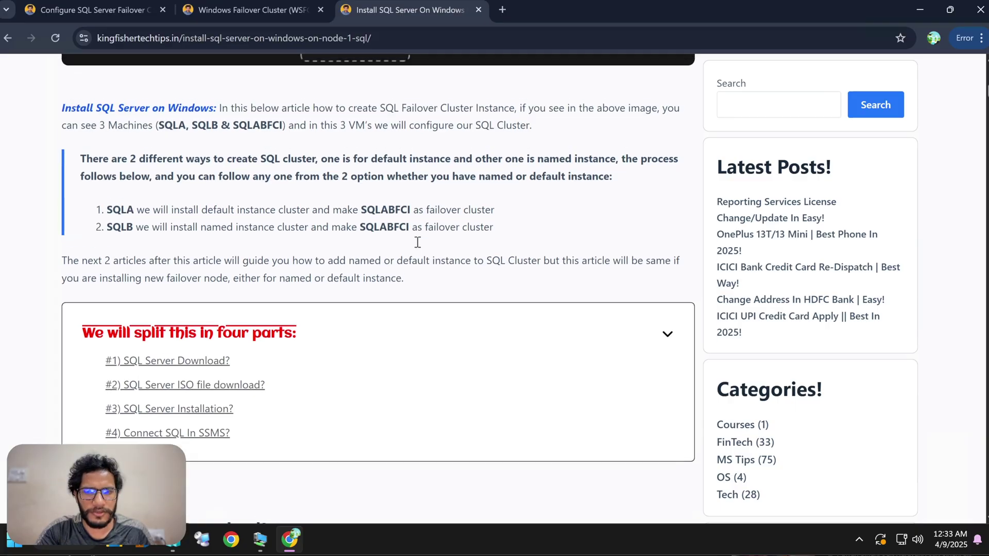
Step: Review the article's SQL Server download, failover cluster installation, cluster network and Database Engine Configuration steps
scroll(417, 242, "down", 15)
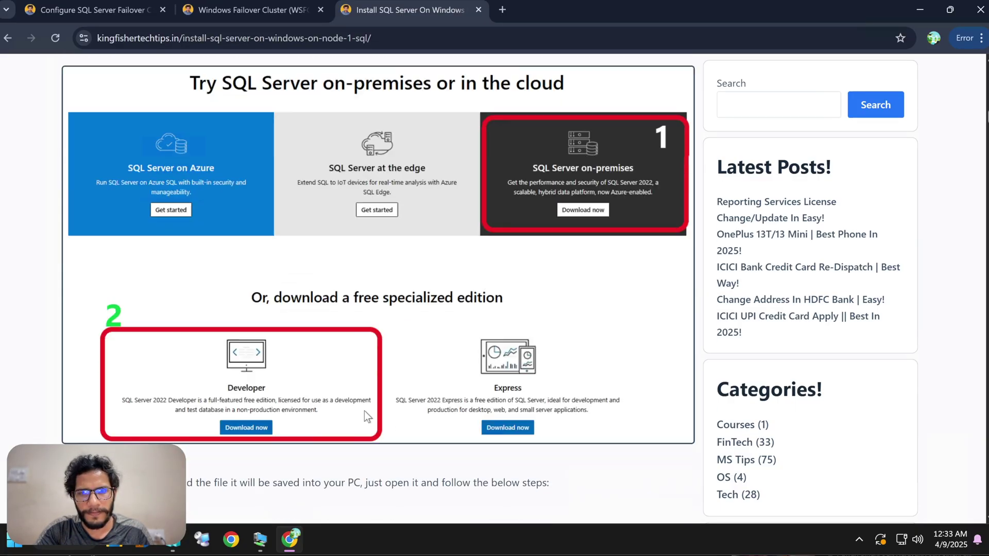
scroll(363, 411, "down", 20)
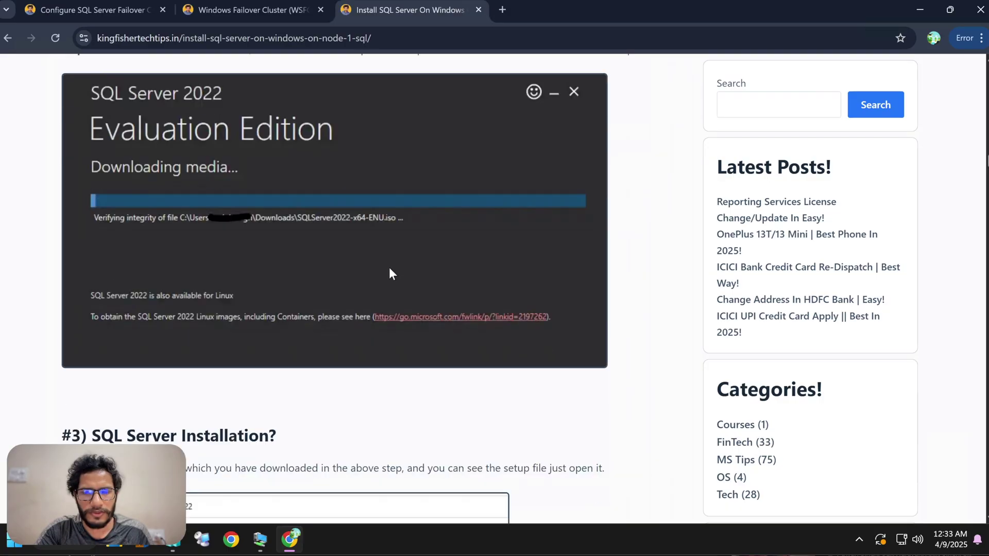
scroll(390, 272, "down", 20)
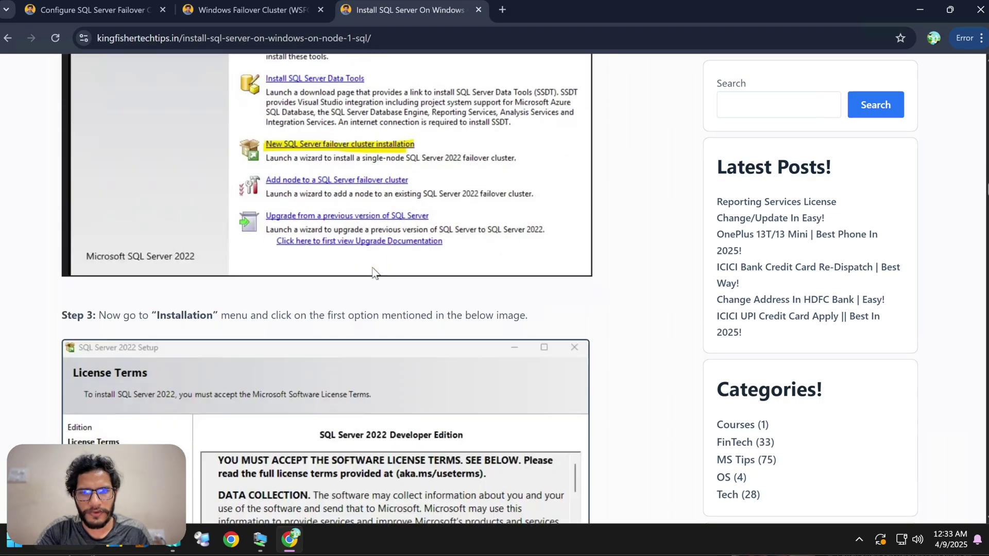
scroll(374, 273, "down", 20)
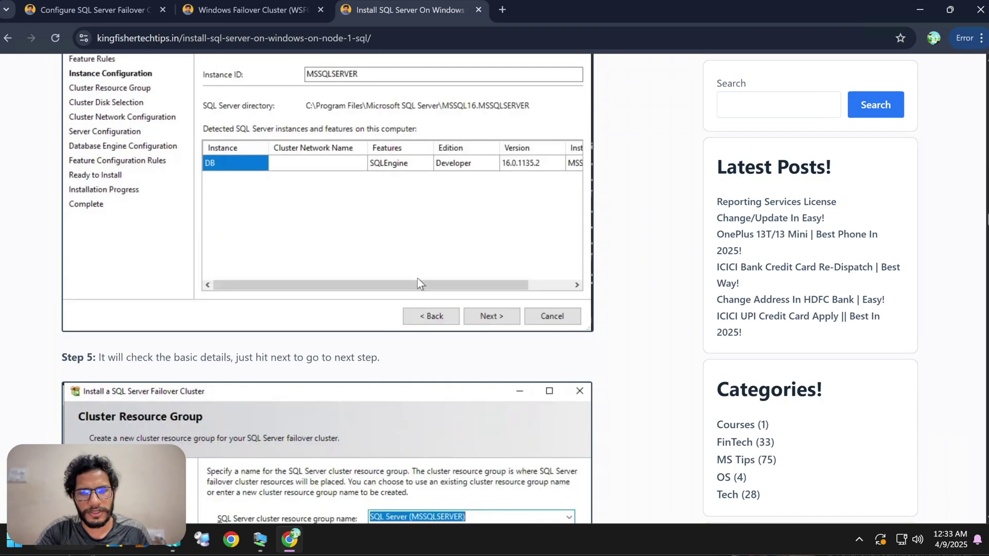
scroll(417, 281, "down", 10)
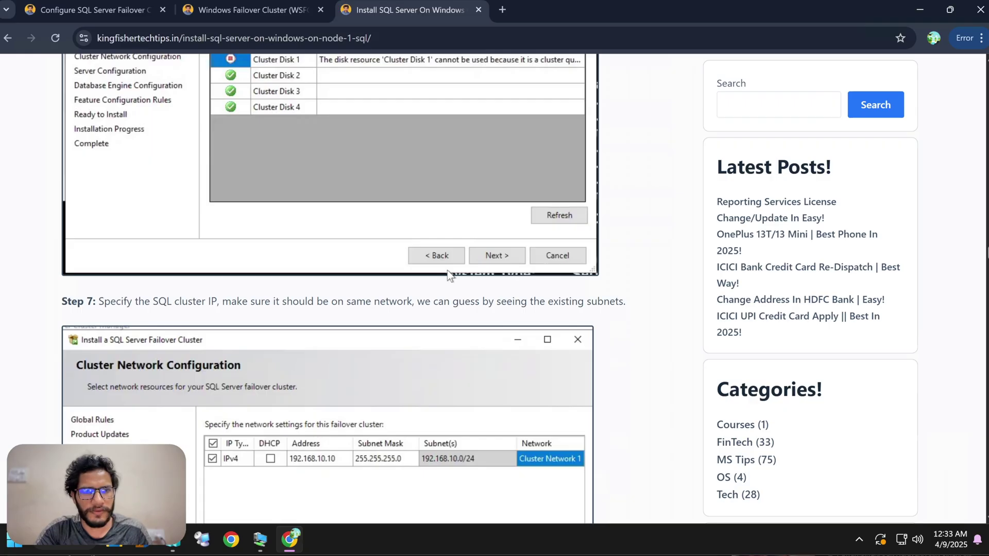
scroll(448, 275, "down", 1)
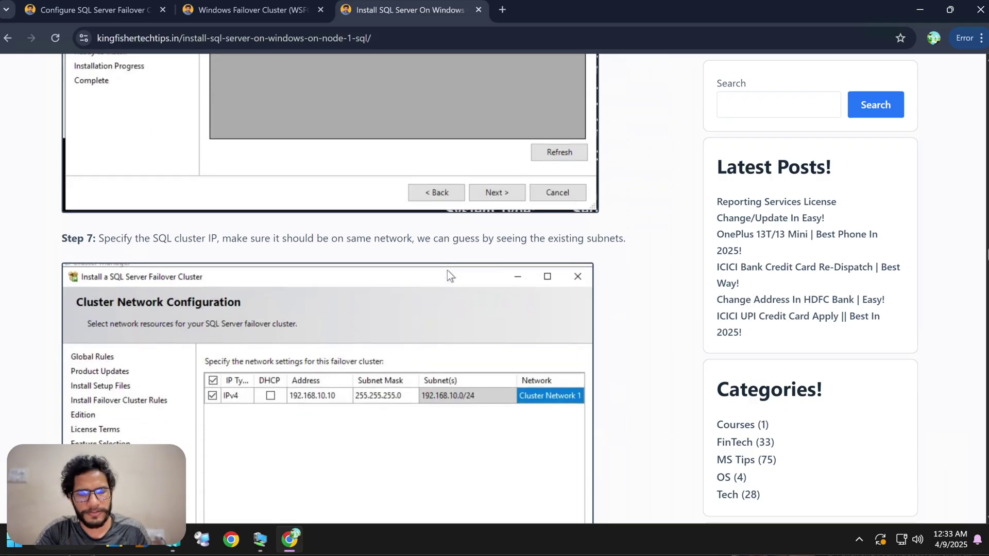
scroll(414, 289, "down", 15)
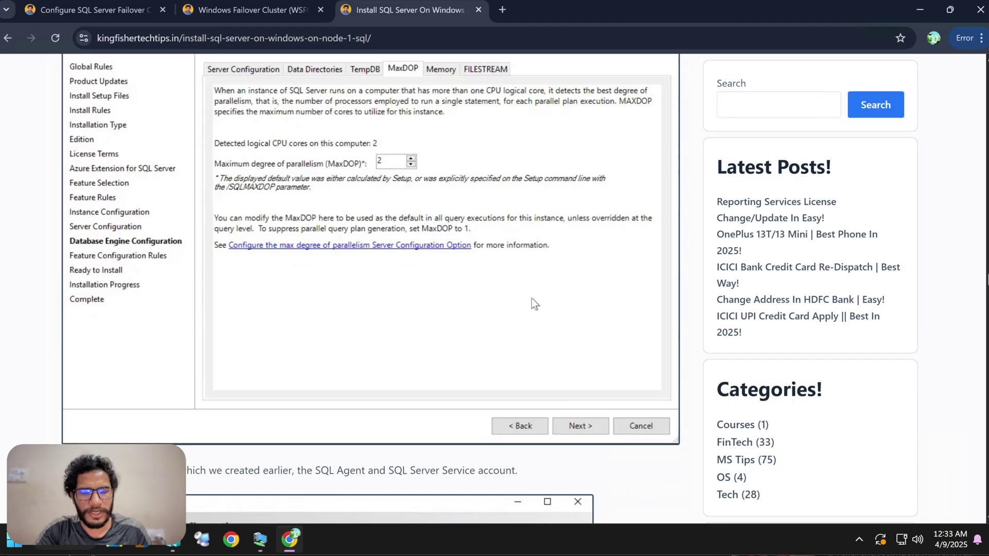
scroll(417, 300, "down", 3)
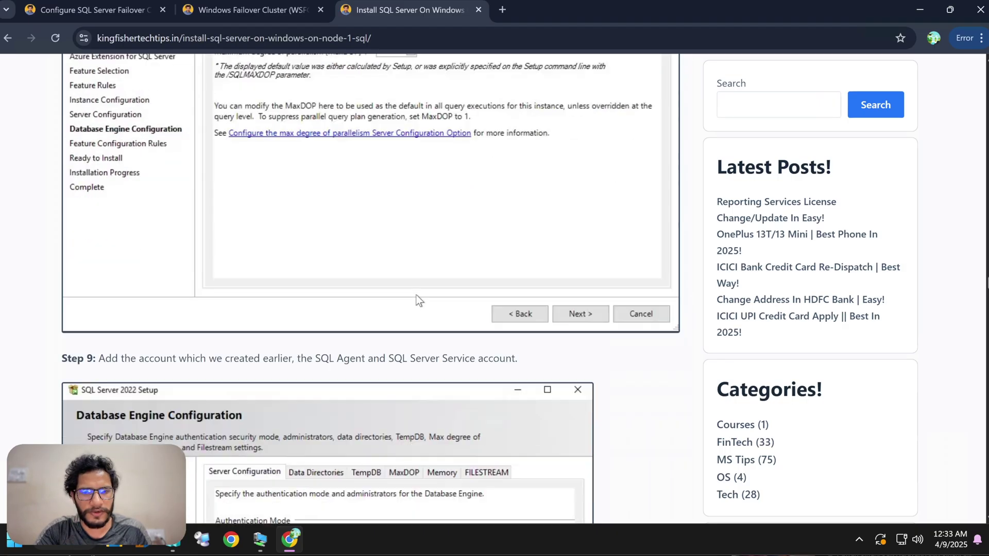
scroll(471, 327, "down", 5)
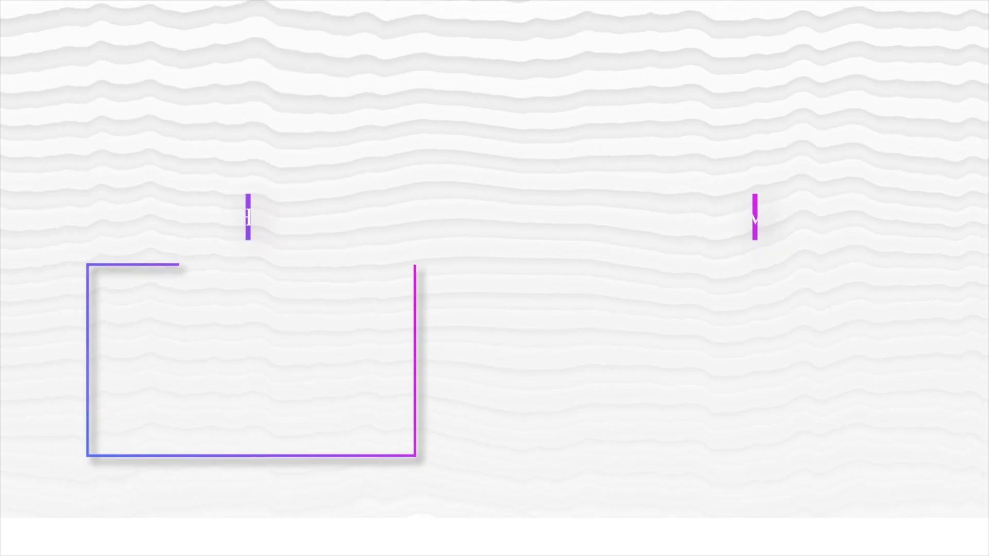